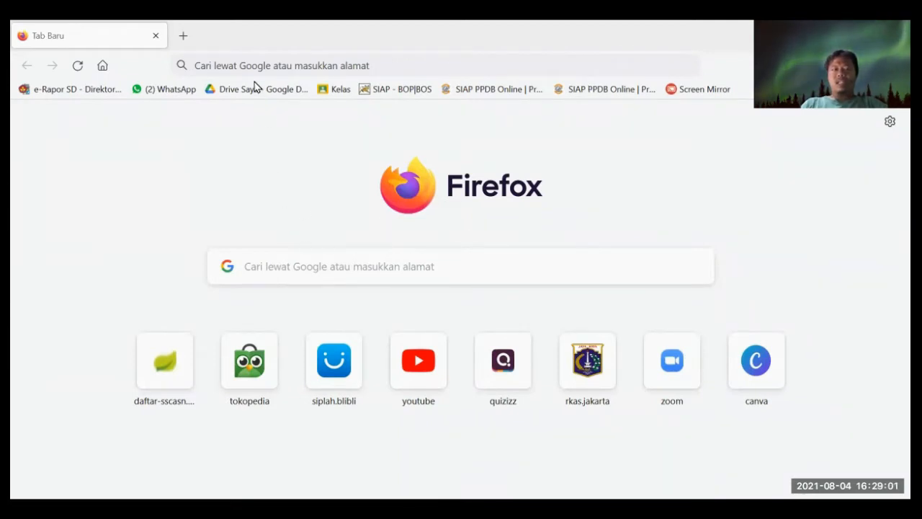
# - Load quizizz.com in a new Firefox tab using the 'qu' address suggestion
pyautogui.click(289, 65)
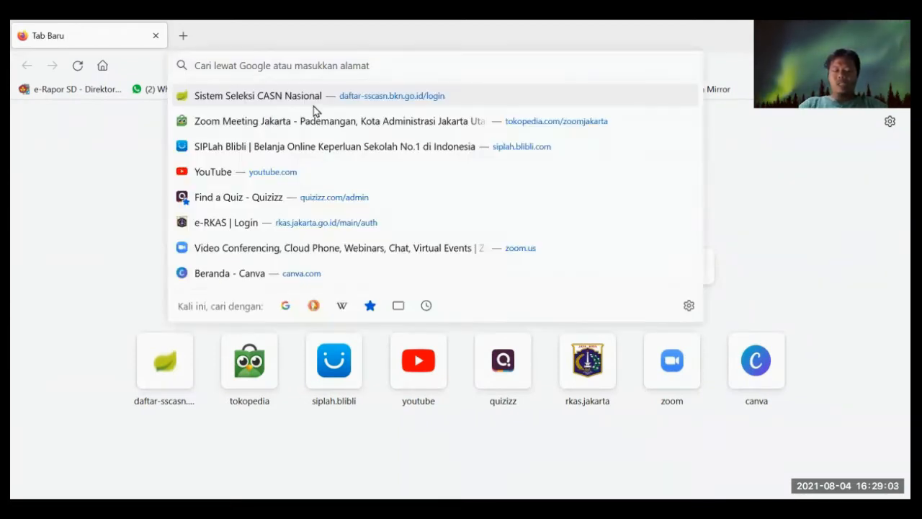
pyautogui.write('quizizz.com/')
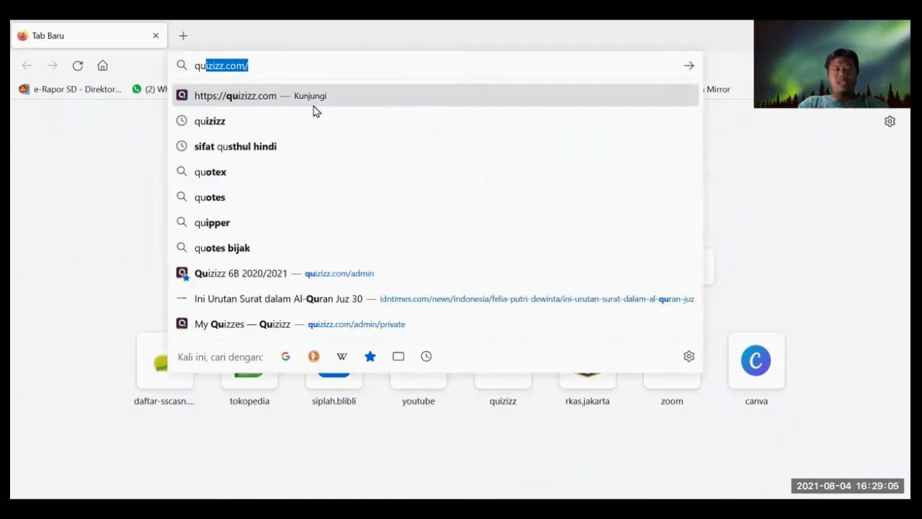
pyautogui.click(315, 110)
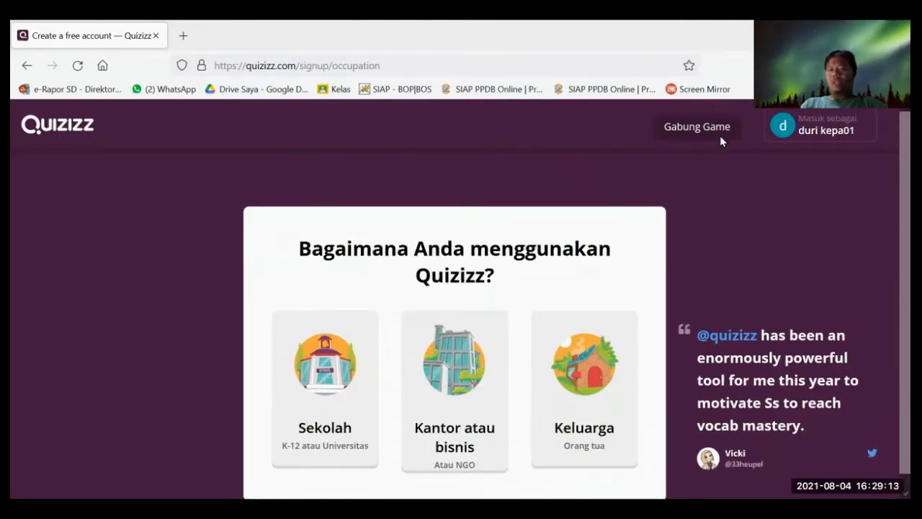
# - Sign out of Quizizz and log back in with a Google account
pyautogui.click(823, 126)
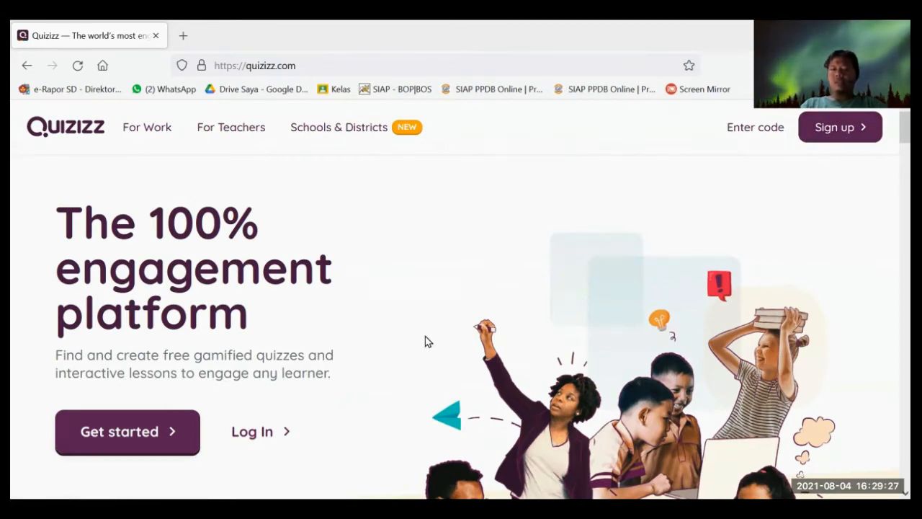
pyautogui.click(261, 437)
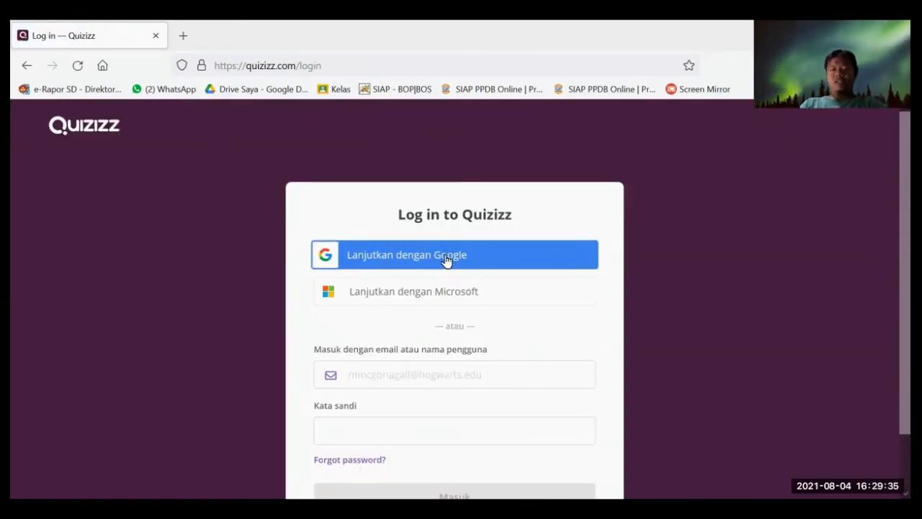
pyautogui.click(391, 261)
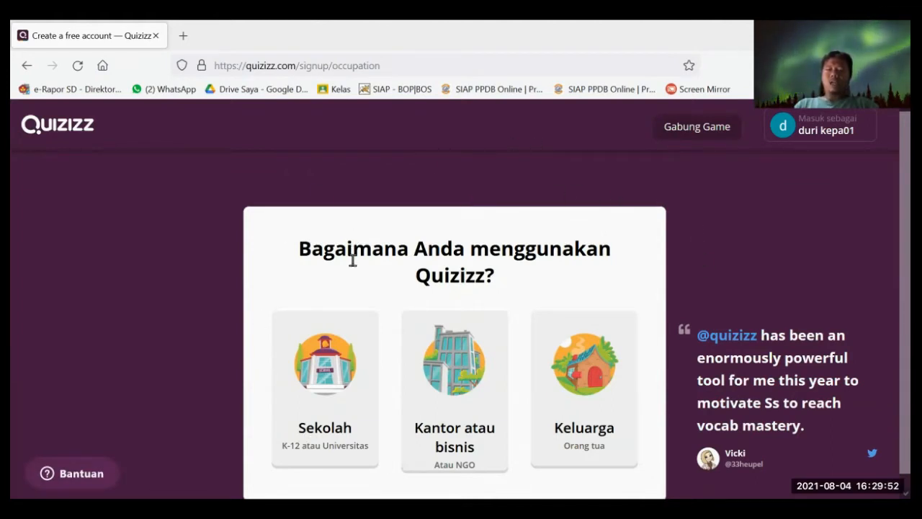
# - Set the account usage to Sekolah and the role to Guru
pyautogui.scroll(-1, 756, 239)
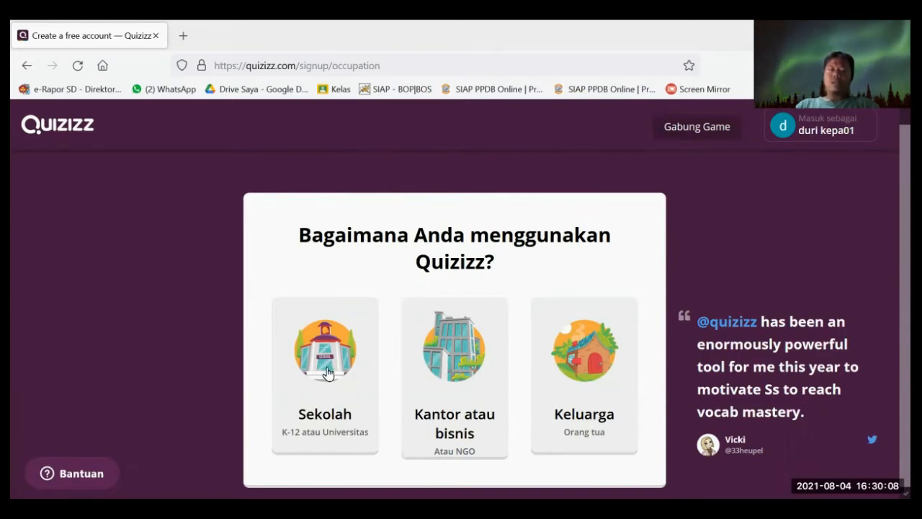
pyautogui.click(329, 343)
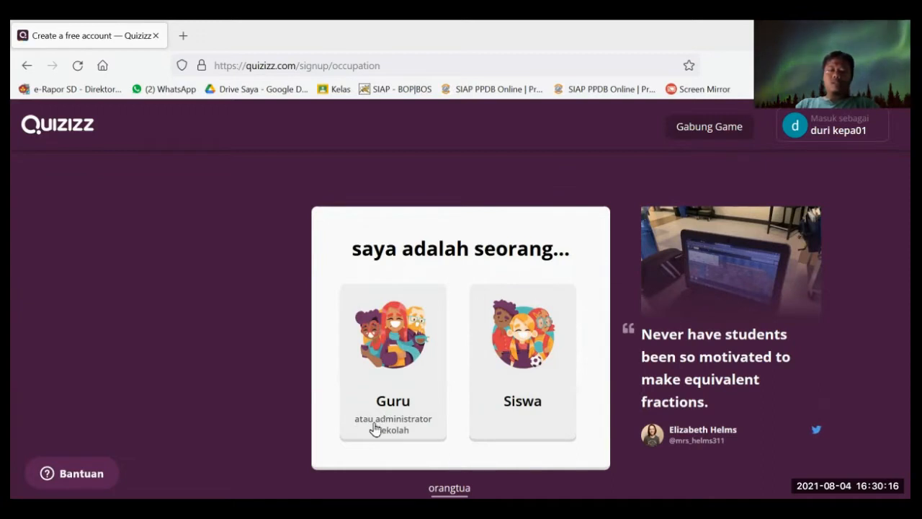
pyautogui.click(401, 360)
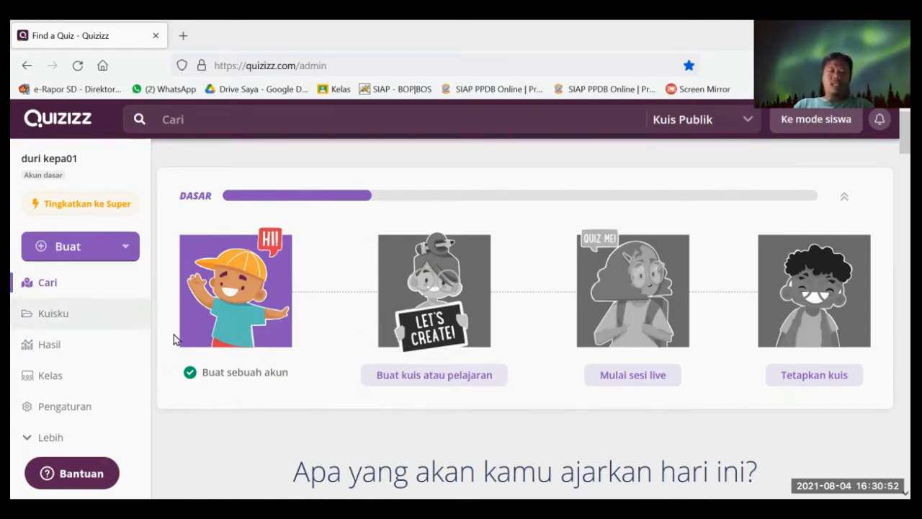
# - Glance at the Buat create options, then go to the Cari search home page
pyautogui.click(106, 251)
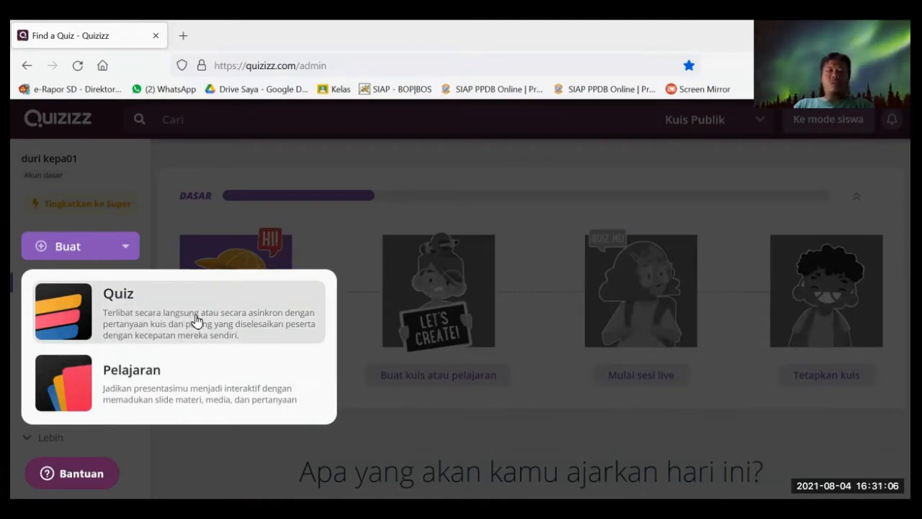
pyautogui.click(165, 165)
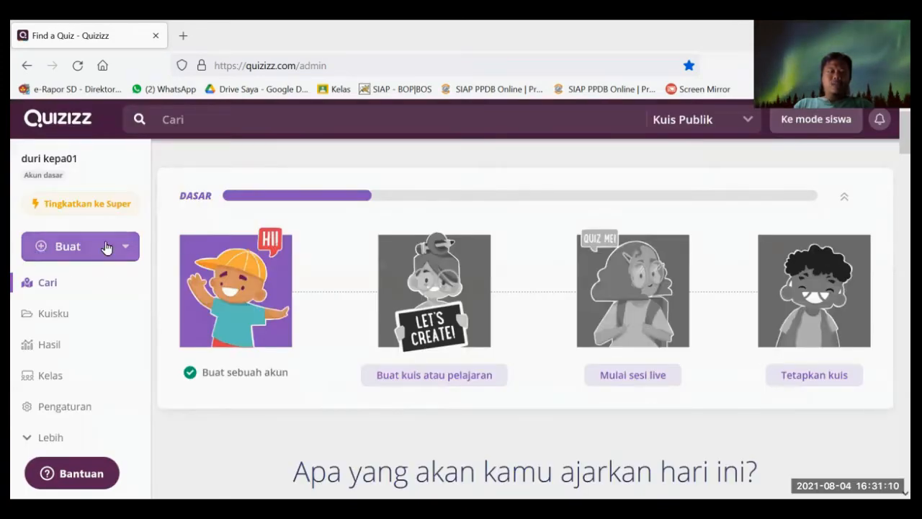
pyautogui.click(61, 288)
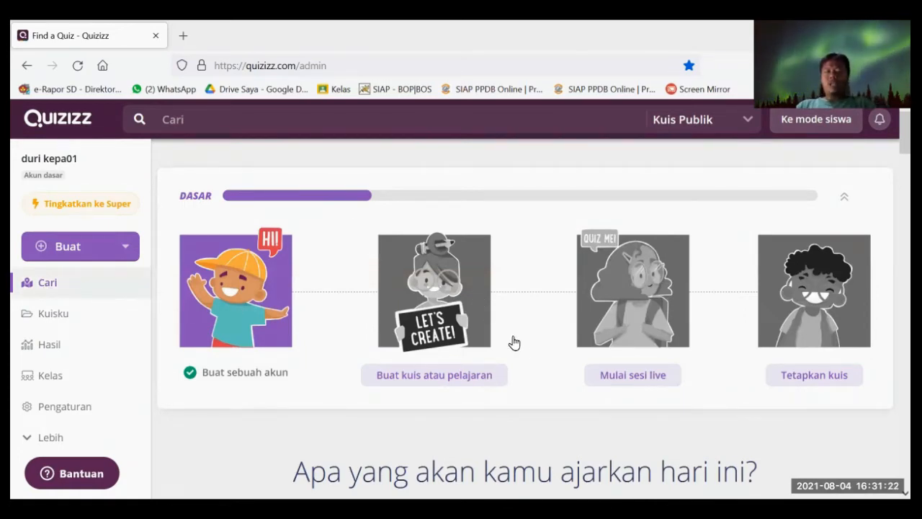
# - Look over the public Matematika and language quizzes, then open the Kuisku library
pyautogui.scroll(-4, 471, 304)
pyautogui.scroll(-3, 526, 332)
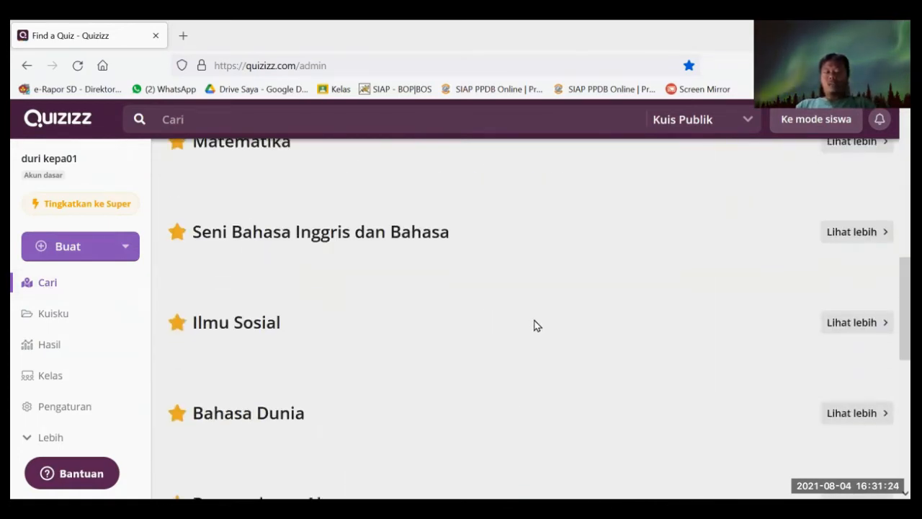
pyautogui.scroll(7, 539, 333)
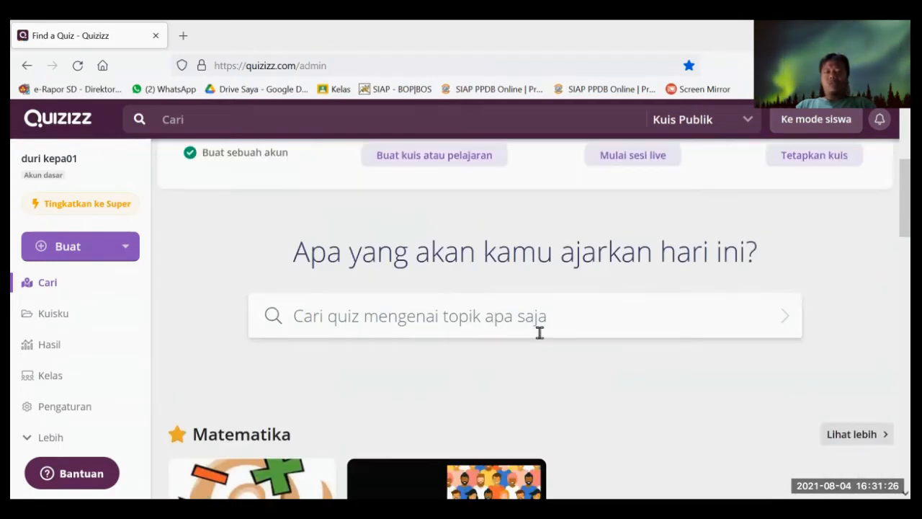
pyautogui.scroll(-4, 540, 332)
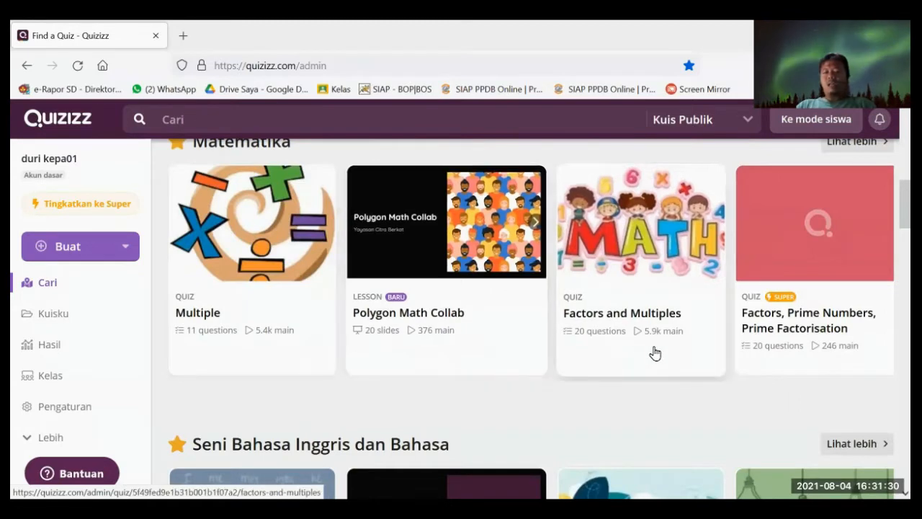
pyautogui.scroll(-1, 474, 346)
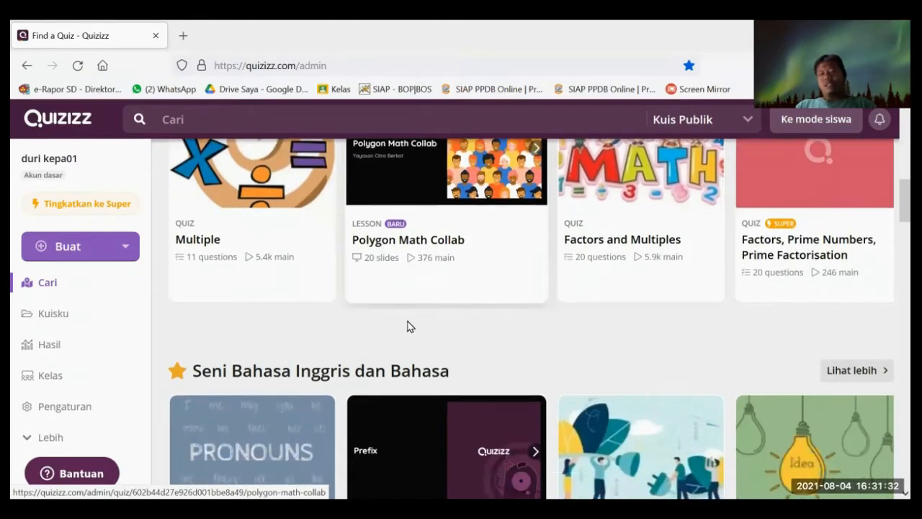
pyautogui.scroll(-2, 606, 354)
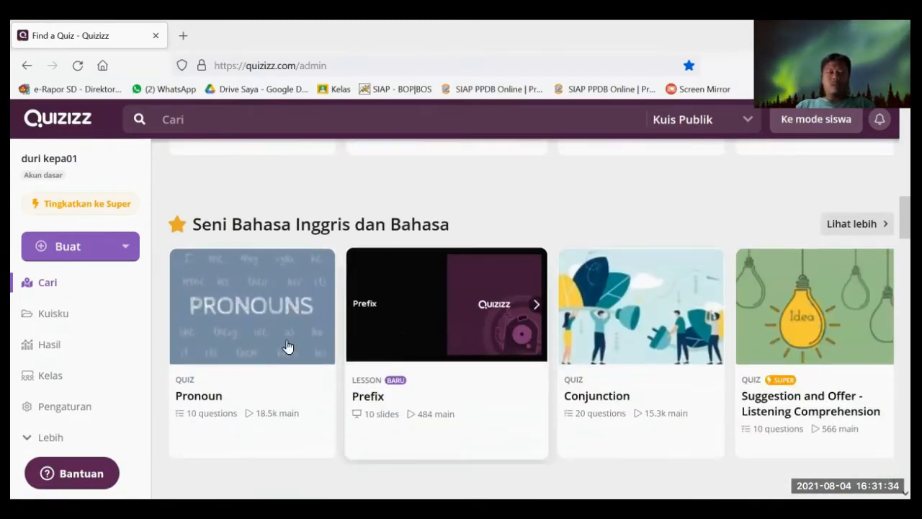
pyautogui.scroll(4, 352, 355)
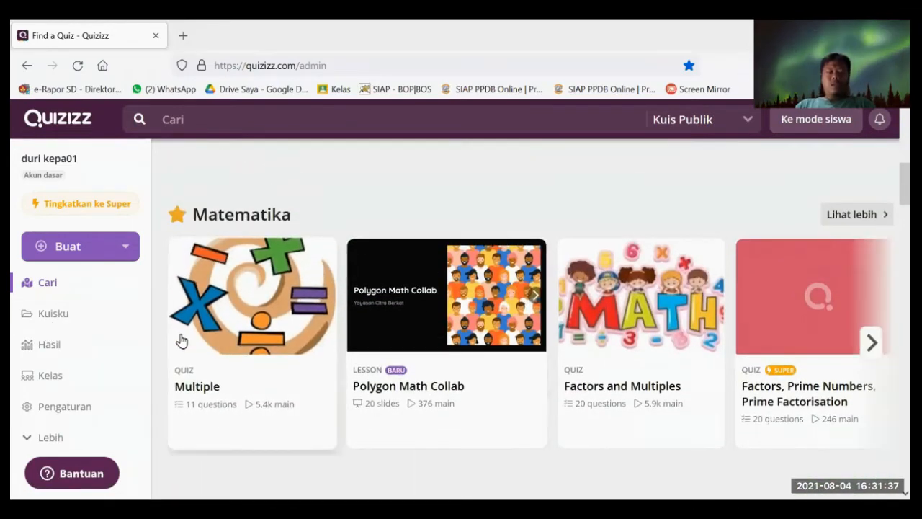
pyautogui.click(54, 314)
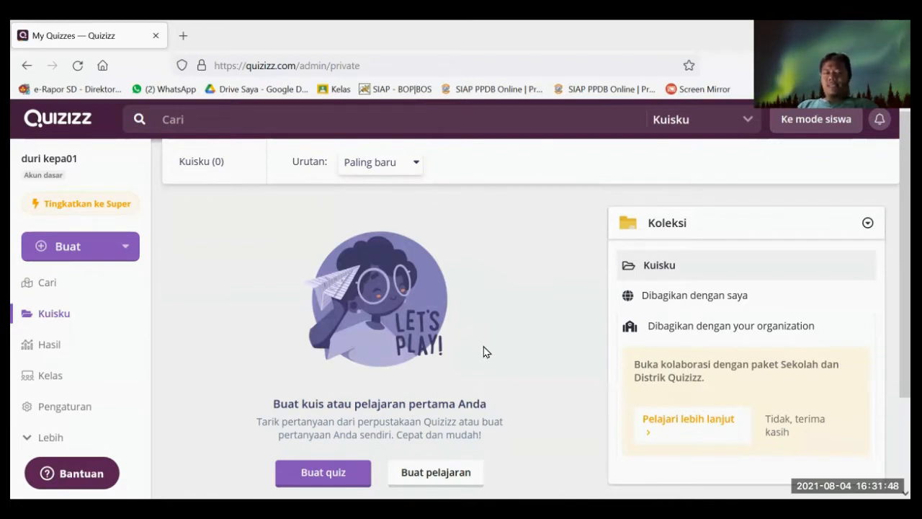
# - Check the empty Hasil reports page, then open the Kelas welcome page
pyautogui.click(57, 352)
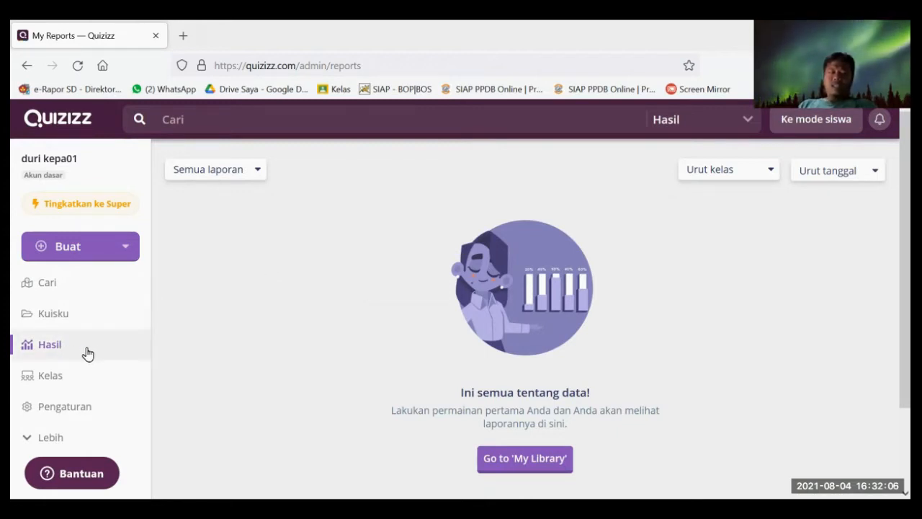
pyautogui.scroll(-2, 416, 356)
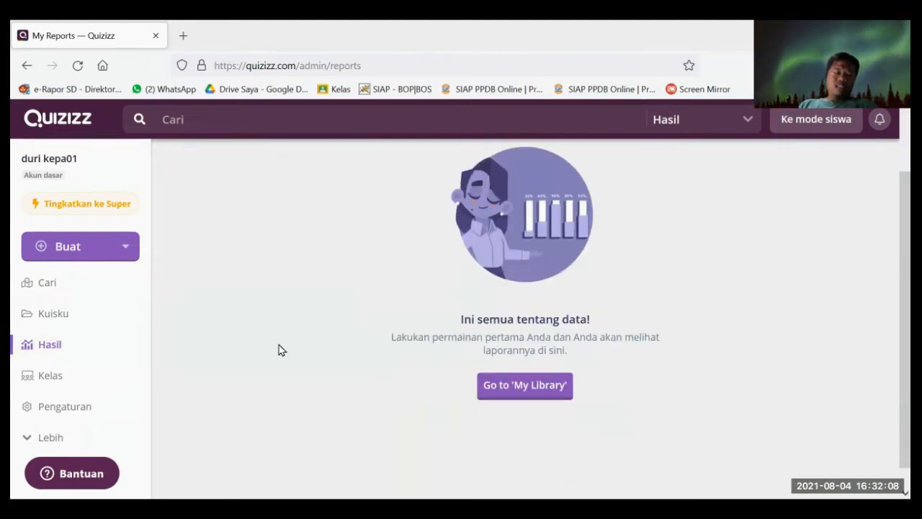
pyautogui.click(54, 374)
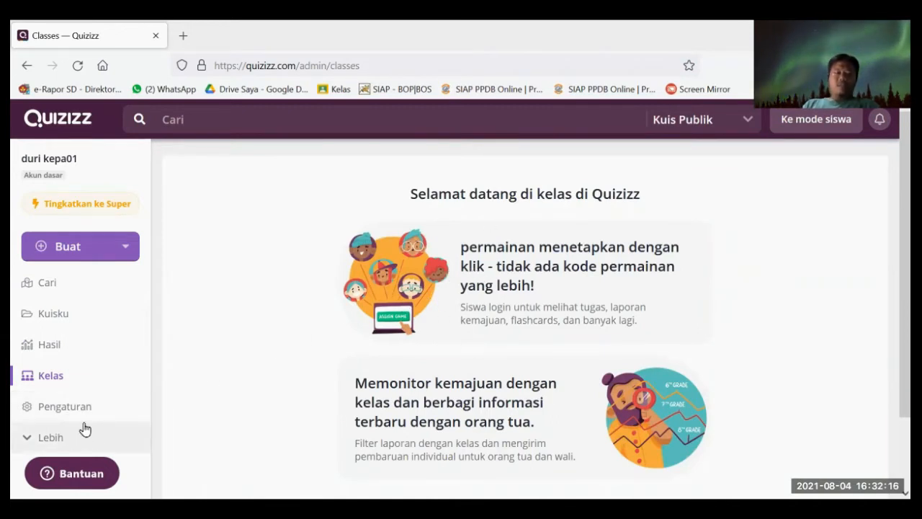
# - Open Pengaturan and review the display languages, keeping Bahasa Indonesia
pyautogui.click(67, 410)
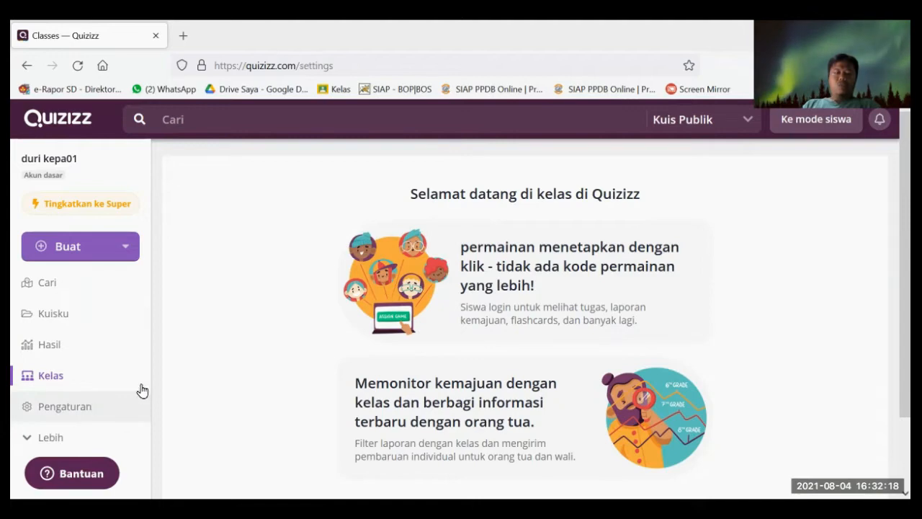
pyautogui.scroll(-3, 389, 309)
pyautogui.scroll(2, 475, 227)
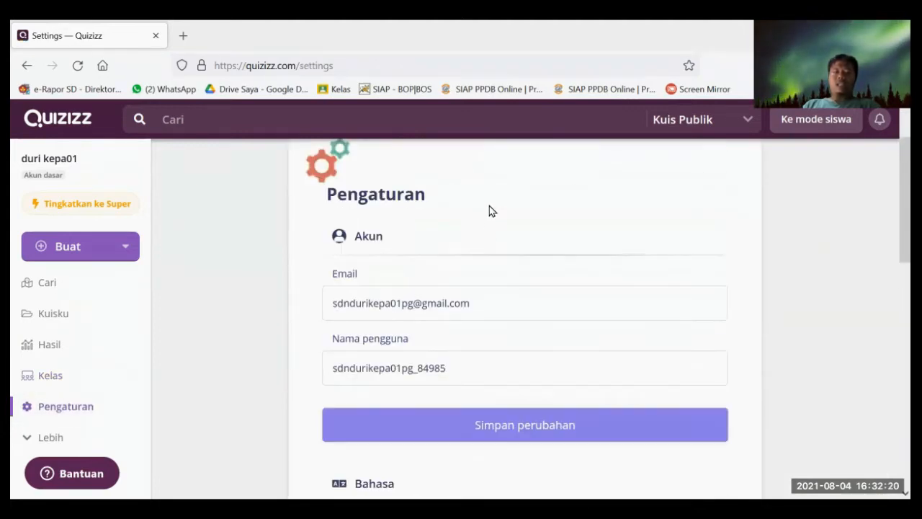
pyautogui.scroll(-4, 482, 242)
pyautogui.scroll(2, 487, 247)
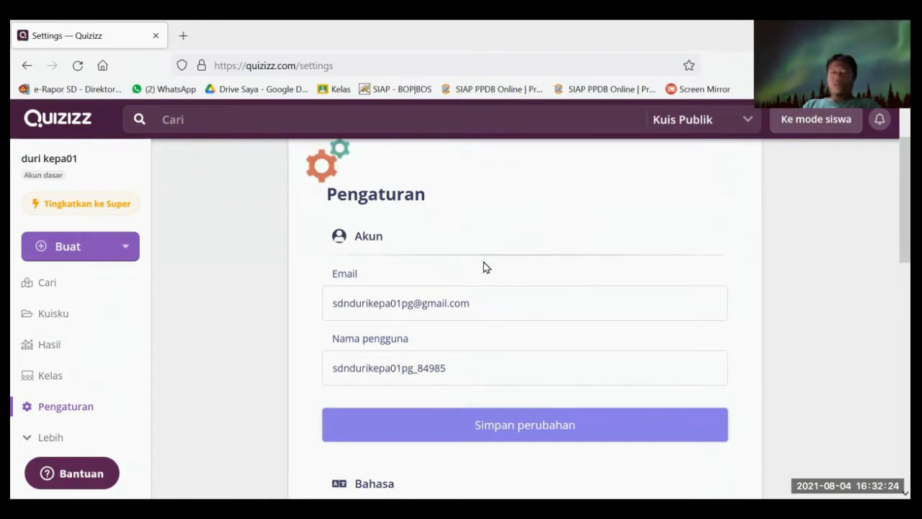
pyautogui.scroll(-1, 458, 255)
pyautogui.scroll(-3, 436, 249)
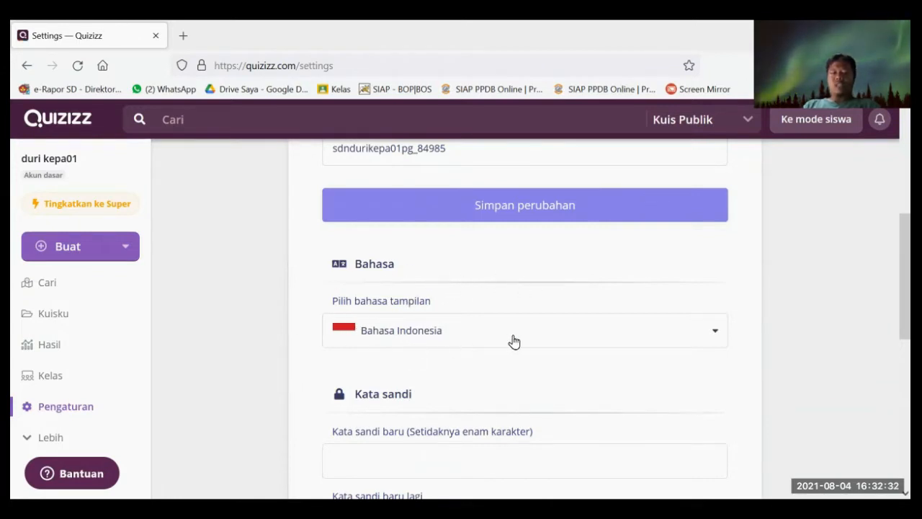
pyautogui.click(470, 342)
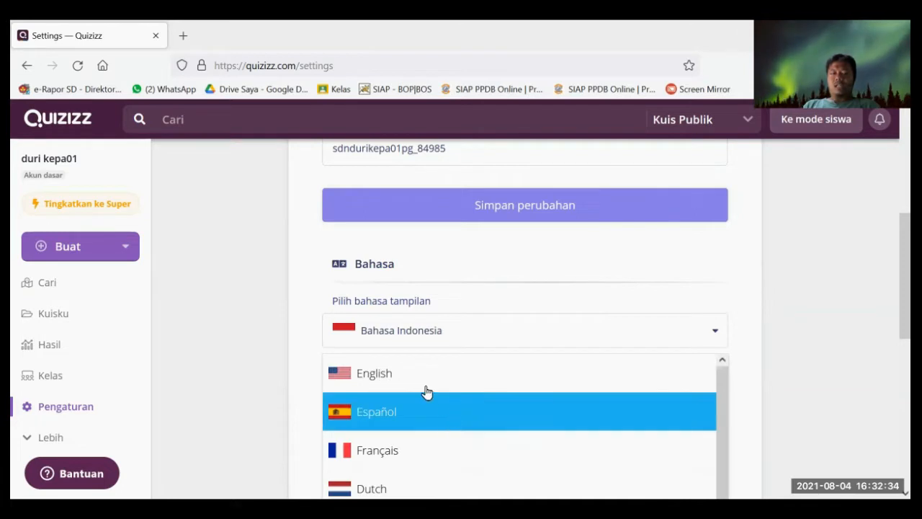
pyautogui.click(575, 280)
# - Scroll down to Hapus akun and expand Lebih to reveal Meme, Koleksi and Profil
pyautogui.scroll(-2, 555, 319)
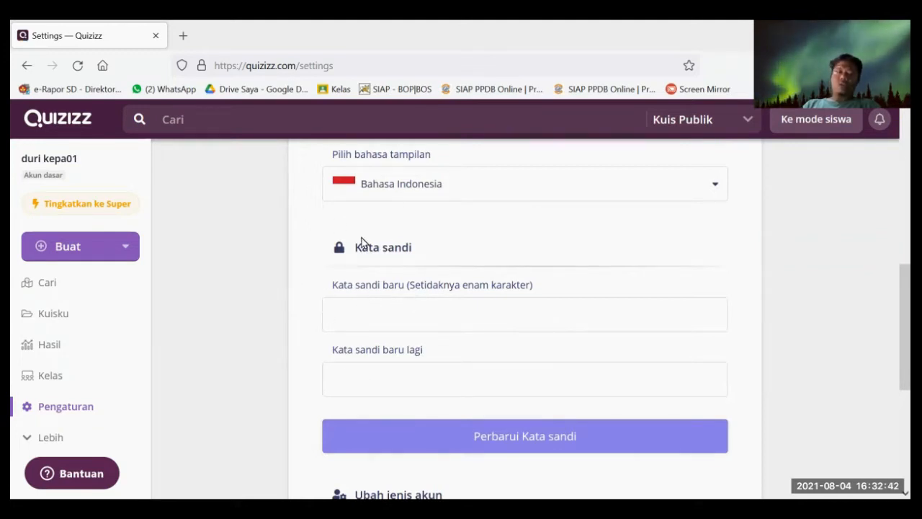
pyautogui.scroll(-2, 453, 442)
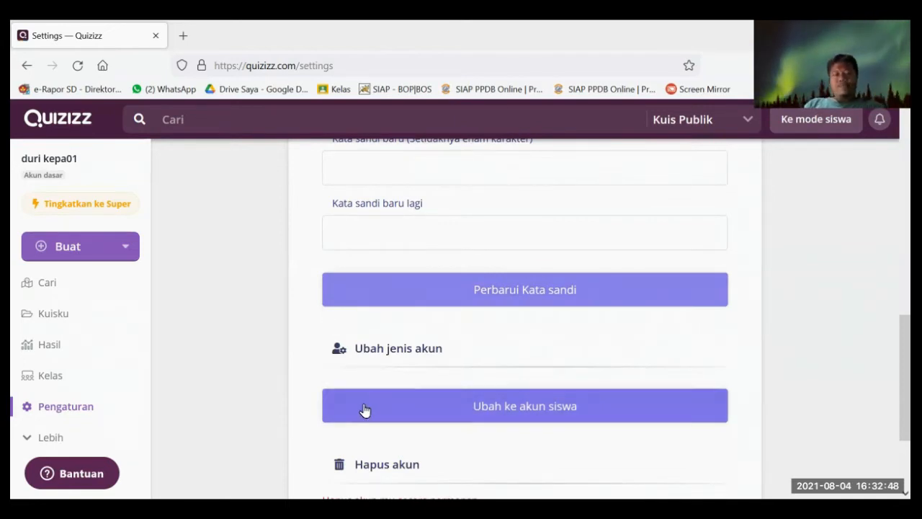
pyautogui.scroll(-2, 108, 403)
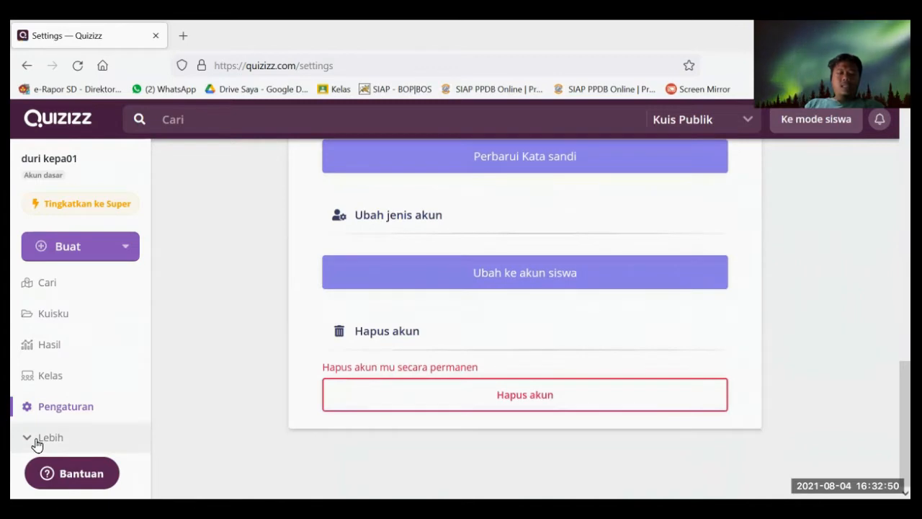
pyautogui.click(39, 442)
pyautogui.scroll(-2, 123, 350)
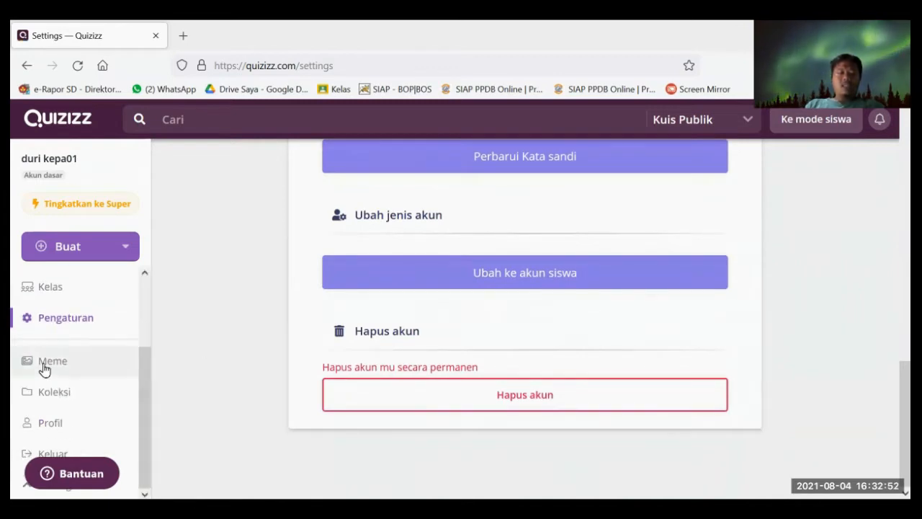
# - Visit the Meme and Koleksi pages, then open the Profil page with its Quiz, Koleksi and Set Meme tabs
pyautogui.click(45, 368)
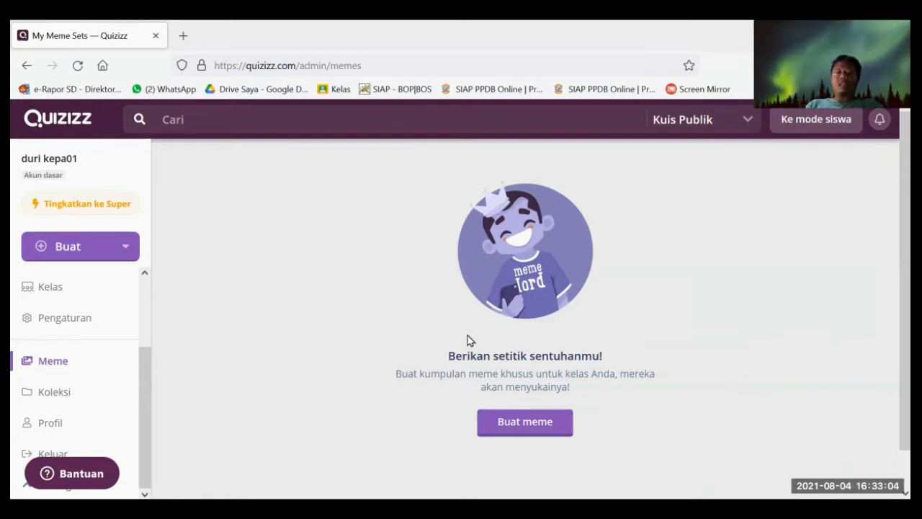
pyautogui.click(54, 403)
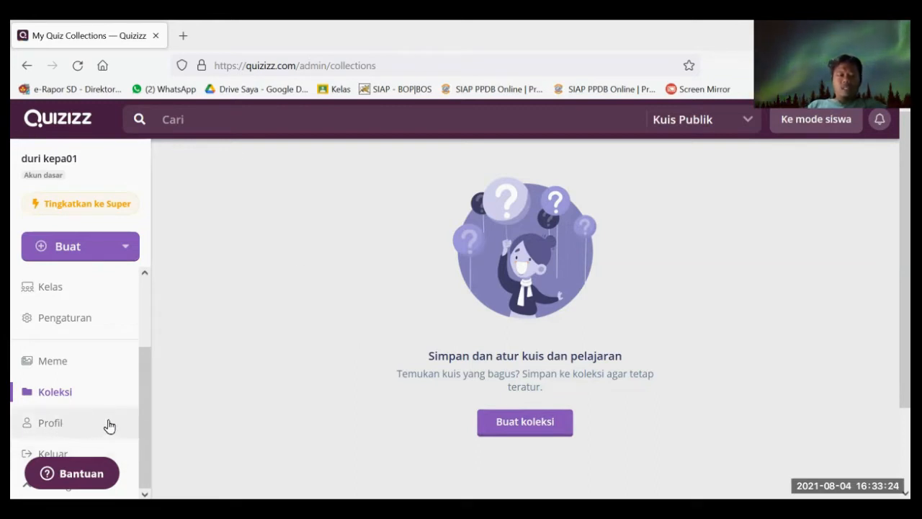
pyautogui.click(51, 423)
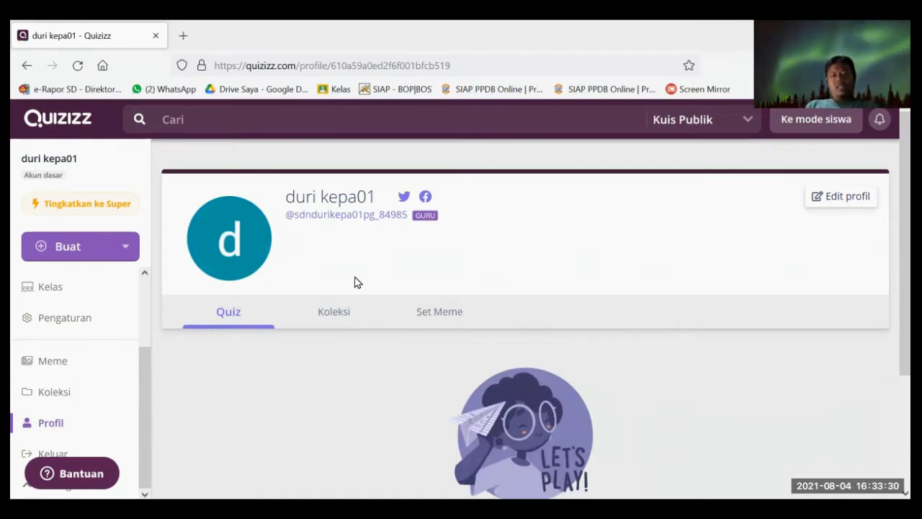
pyautogui.scroll(-3, 97, 421)
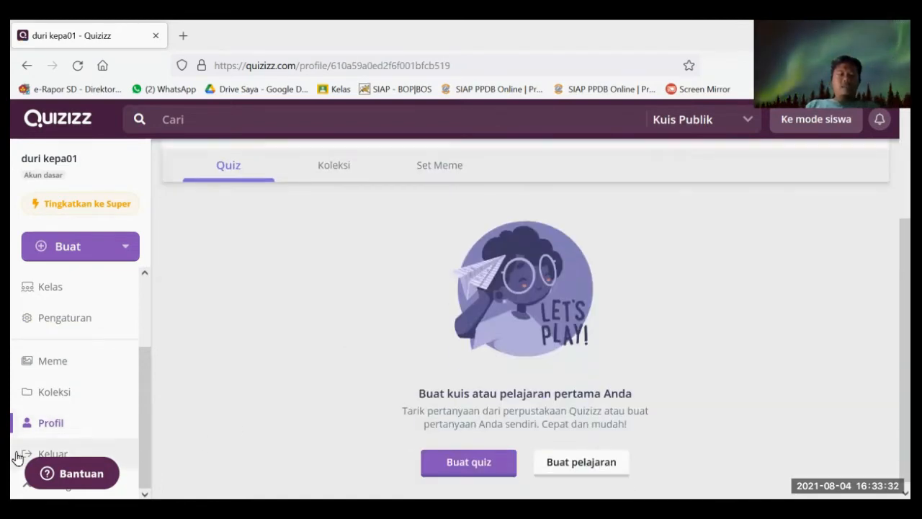
pyautogui.scroll(3, 267, 420)
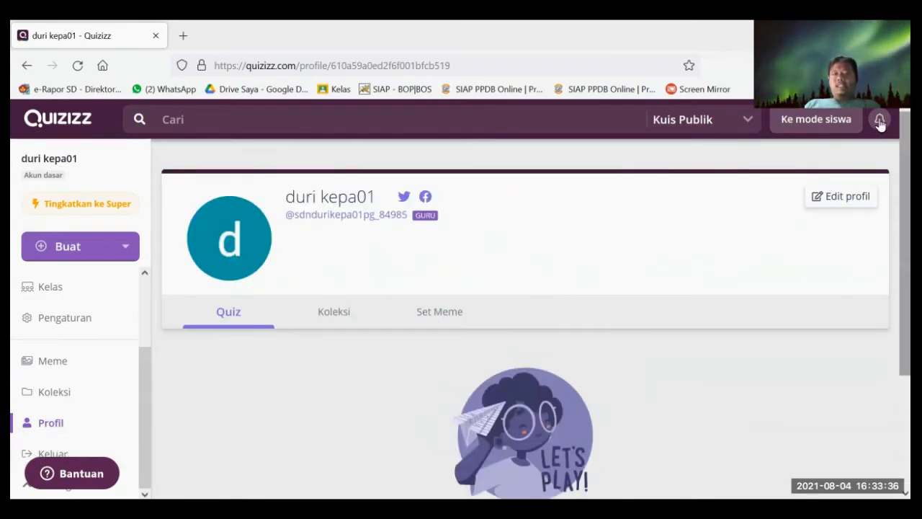
pyautogui.click(181, 120)
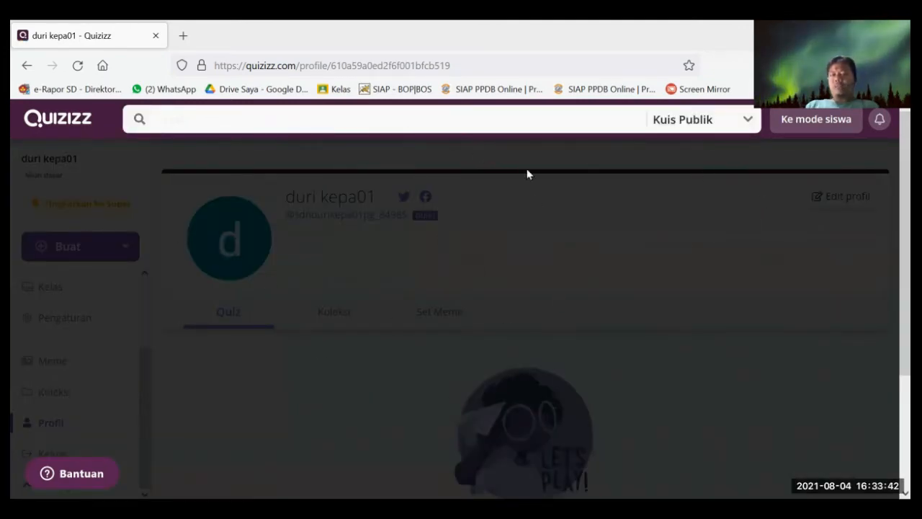
pyautogui.click(728, 174)
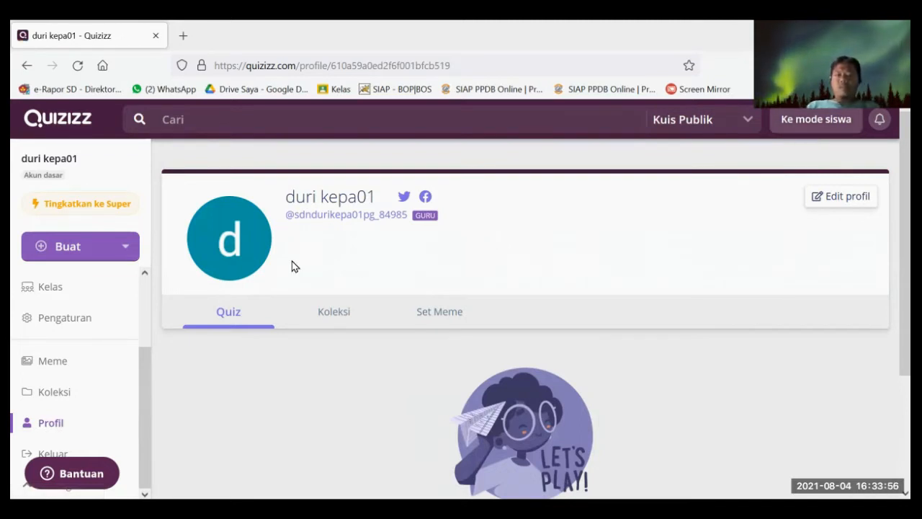
pyautogui.scroll(3, 100, 407)
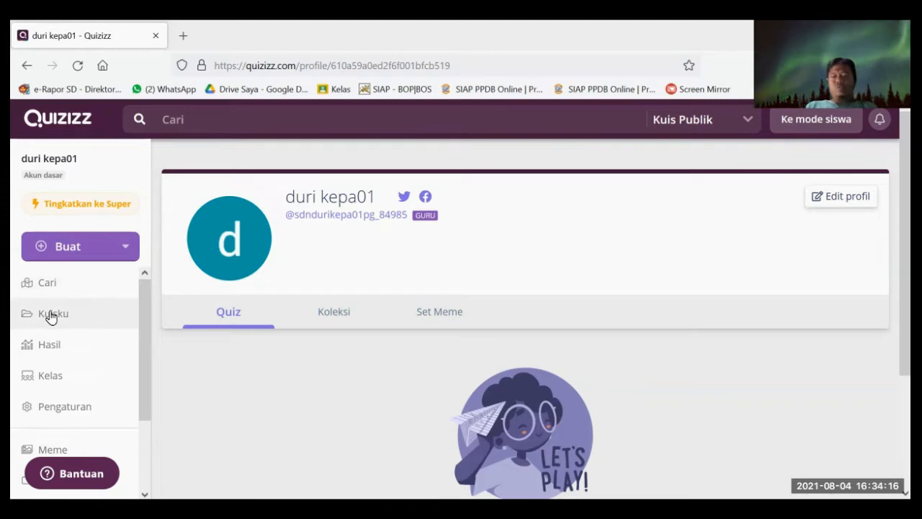
# - Create a quiz named 'Latihan 1 matematika' with subject Matematika and continue to its editor
pyautogui.click(84, 252)
pyautogui.click(151, 319)
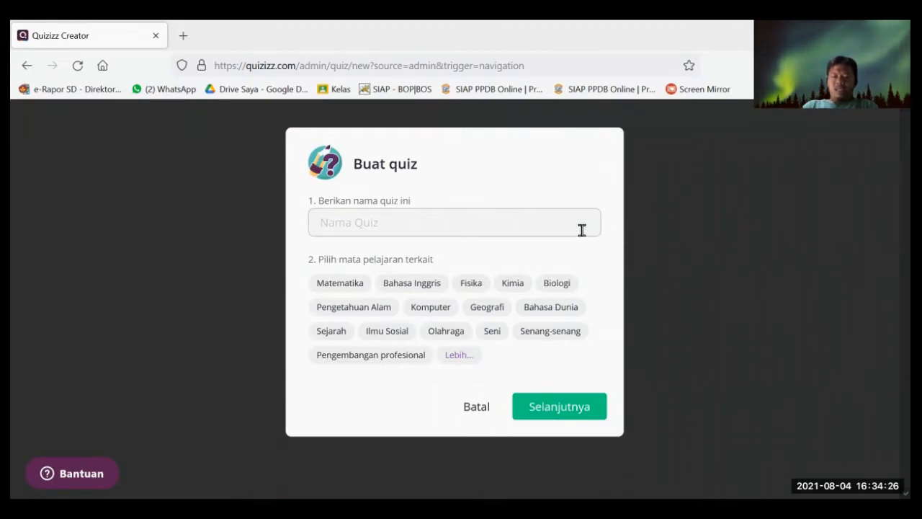
pyautogui.write('LAtihan')
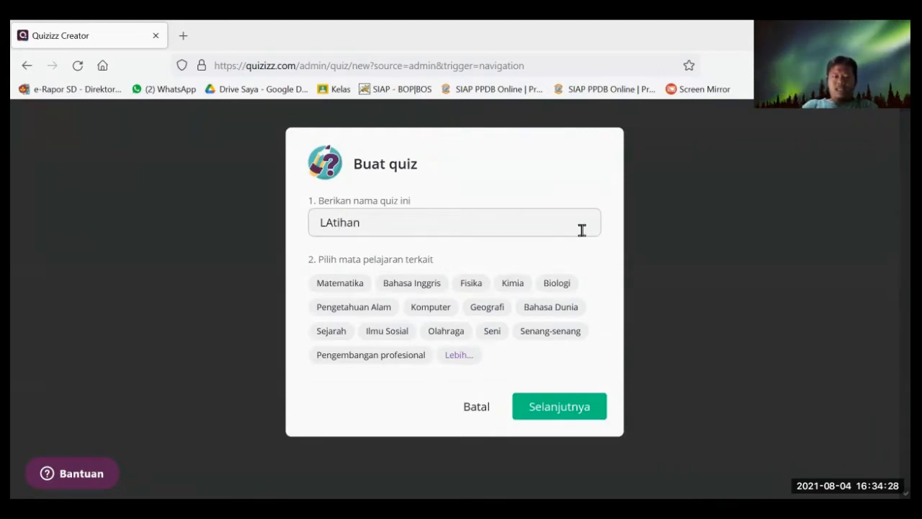
pyautogui.press('BackSpace')
pyautogui.press('BackSpace')
pyautogui.press('BackSpace')
pyautogui.press('BackSpace')
pyautogui.press('BackSpace')
pyautogui.write('ati')
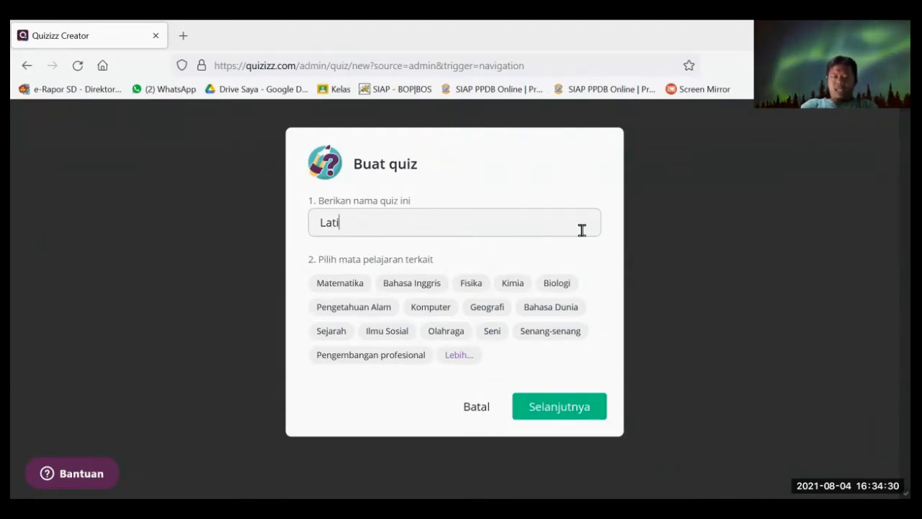
pyautogui.write('han 1 ')
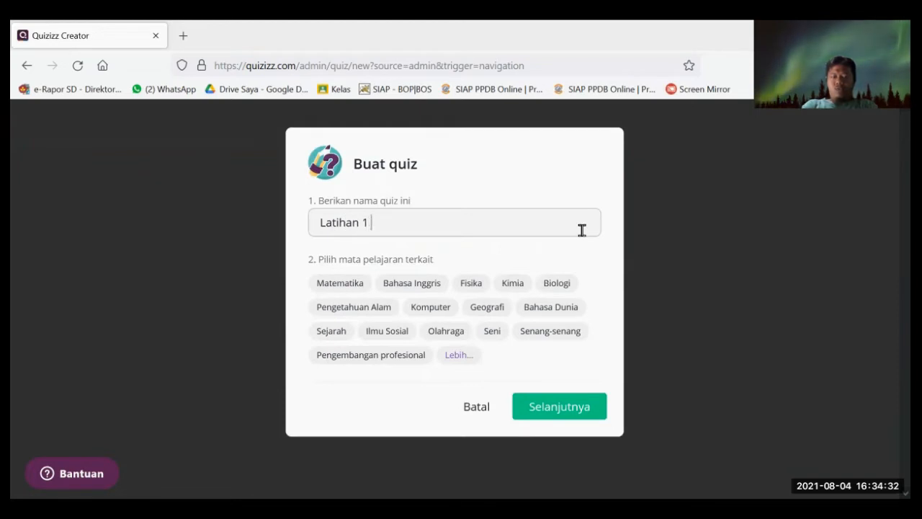
pyautogui.write('matematika')
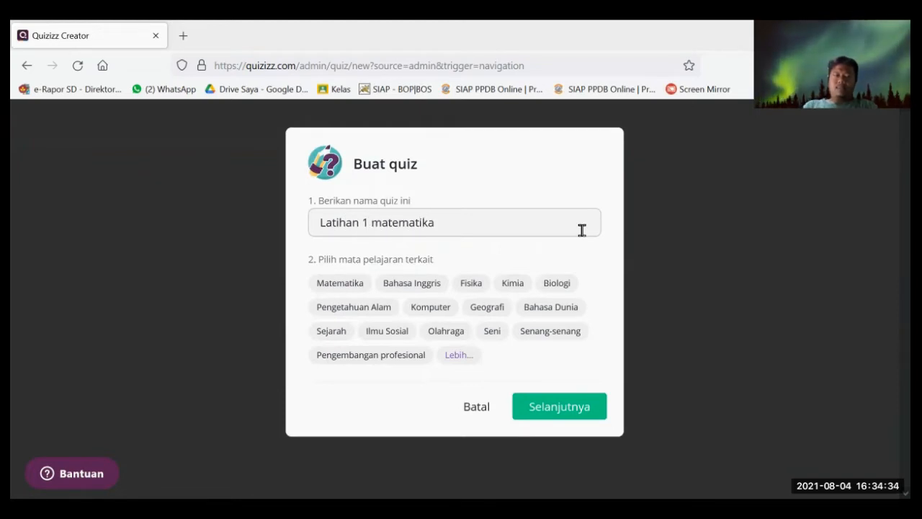
pyautogui.click(342, 288)
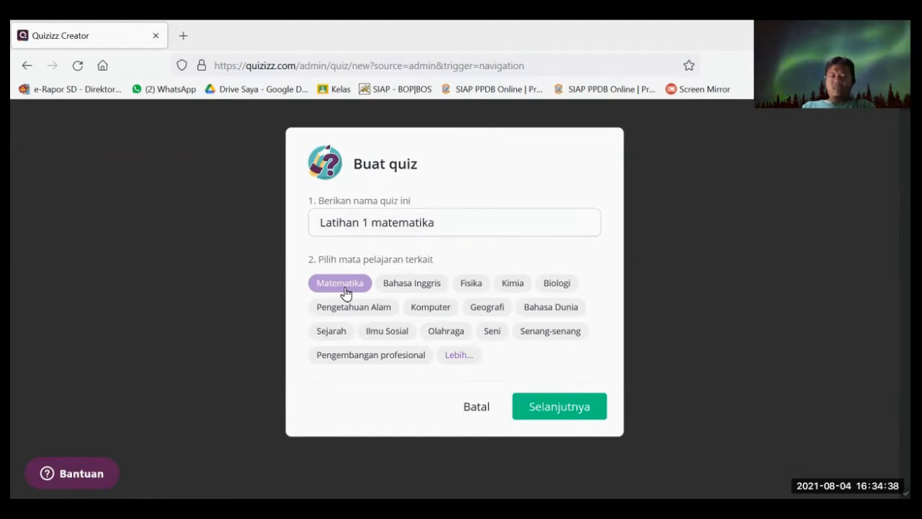
pyautogui.click(560, 411)
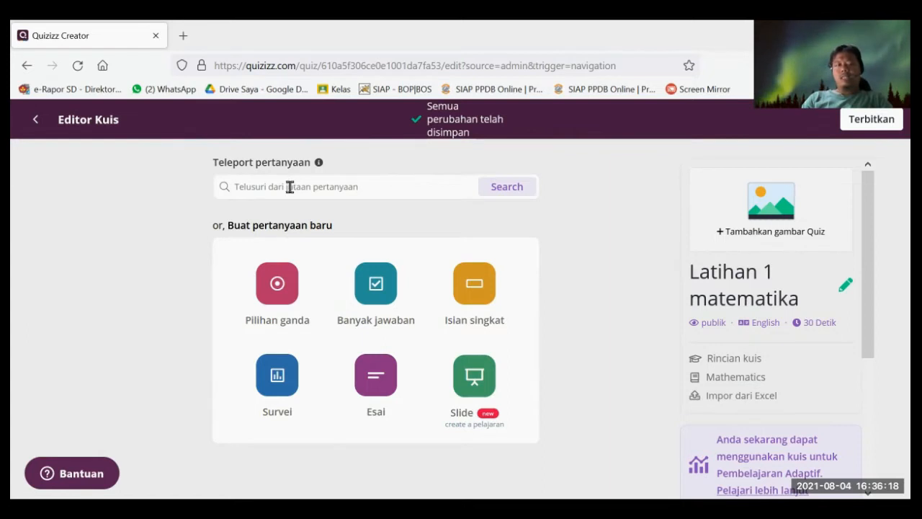
# - Search Teleport for 'bilangan bulat' public quizzes and open the Grades filter
pyautogui.click(372, 192)
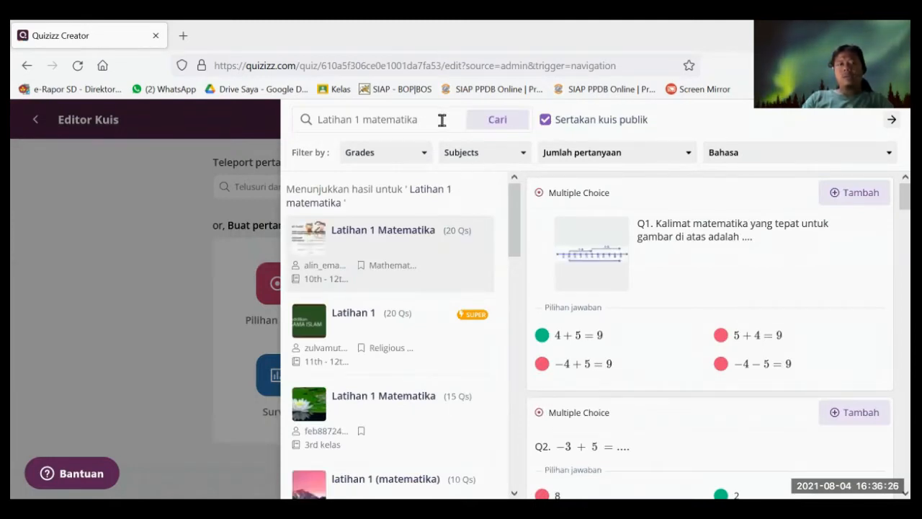
pyautogui.tripleClick(316, 120)
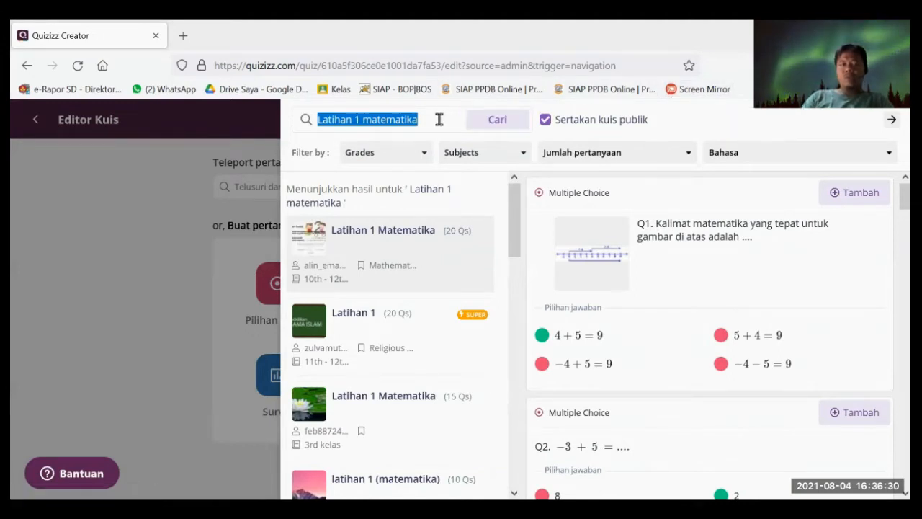
pyautogui.write('b')
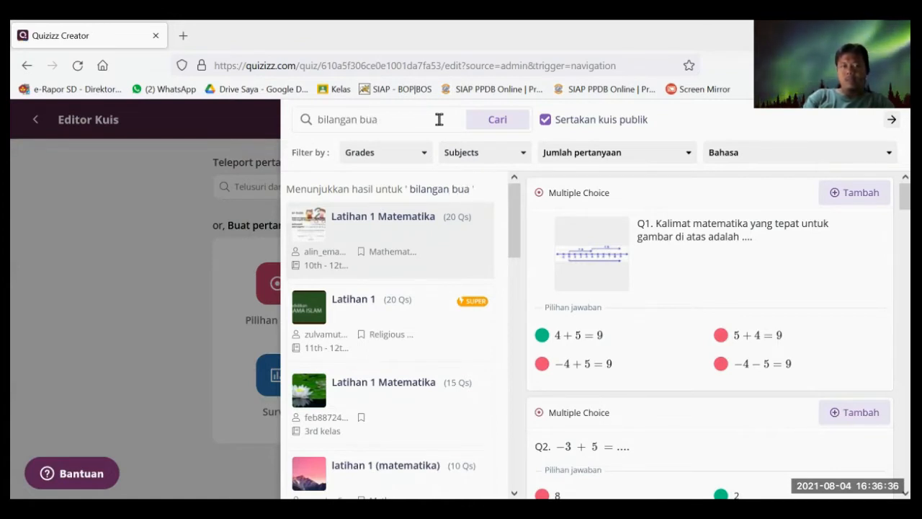
pyautogui.write('ilangan bulat')
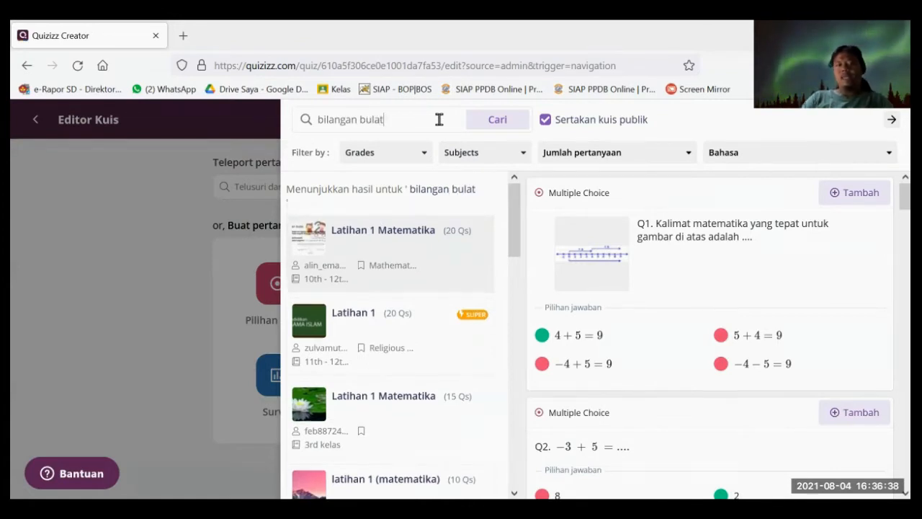
pyautogui.click(488, 121)
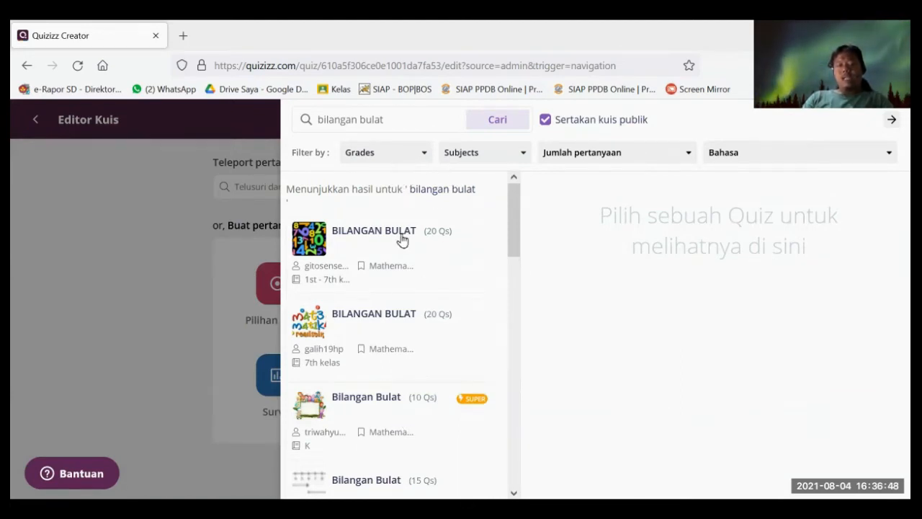
pyautogui.click(388, 159)
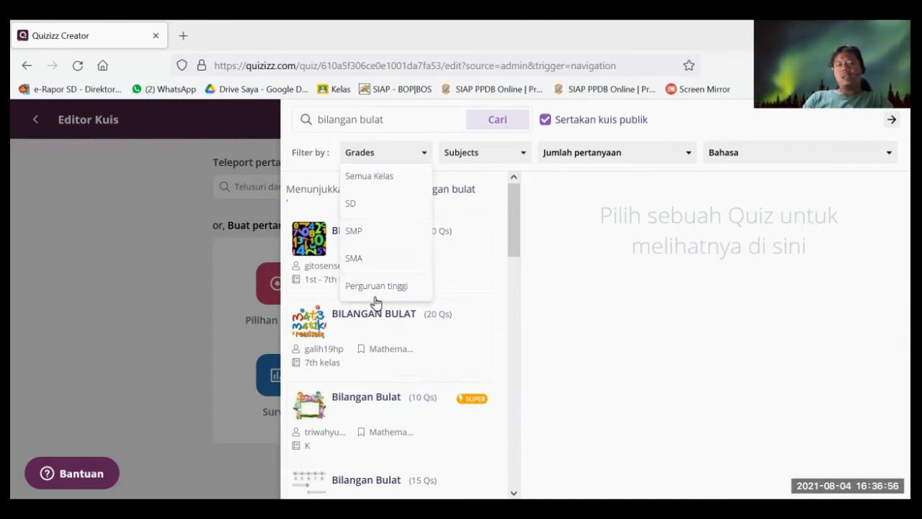
# - Filter the 'bilangan bulat' results to grade level SD and scan the matching quizzes
pyautogui.click(374, 205)
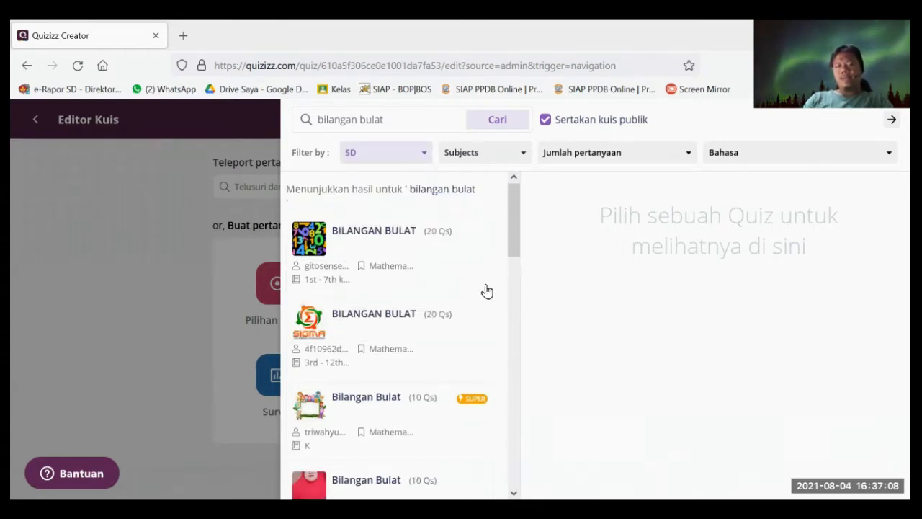
pyautogui.scroll(-3, 430, 358)
pyautogui.scroll(2, 430, 361)
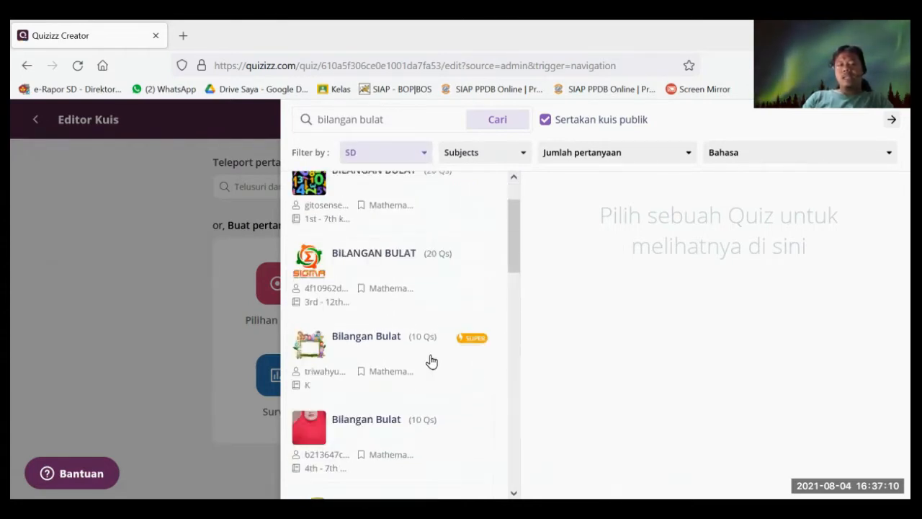
pyautogui.scroll(1, 430, 361)
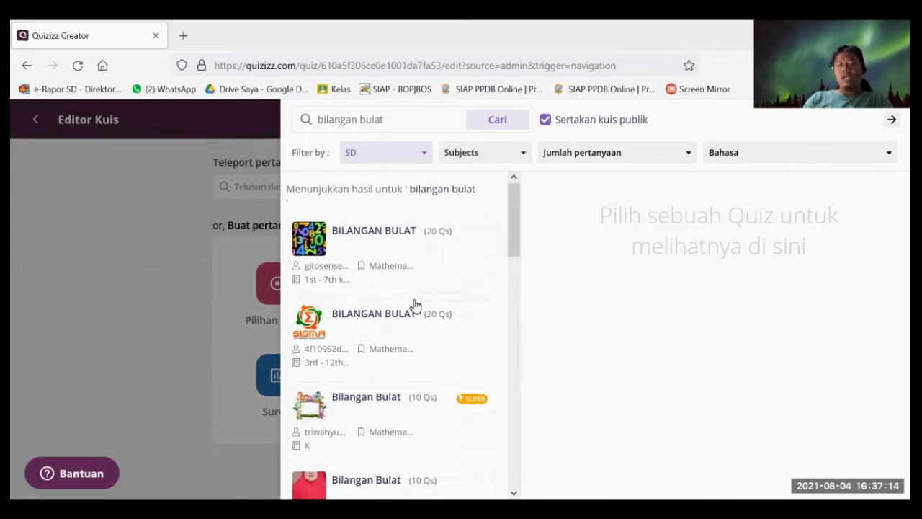
pyautogui.scroll(-2, 426, 343)
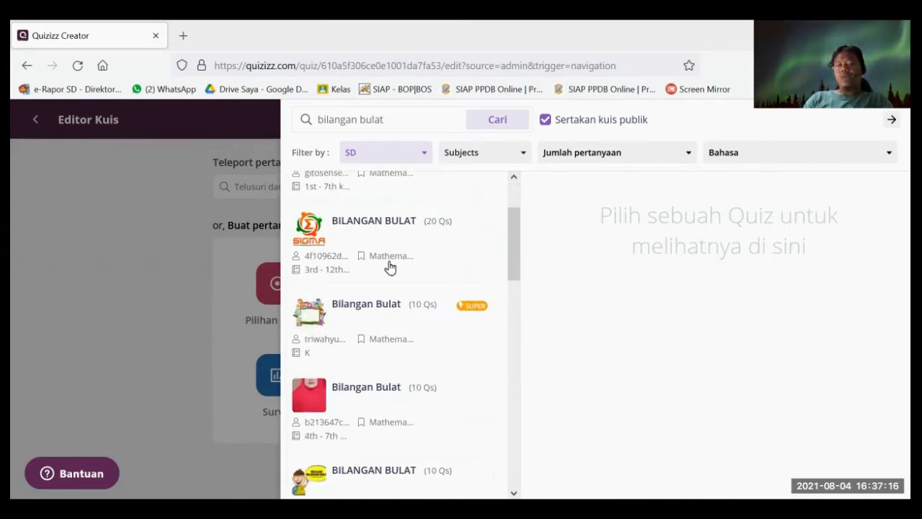
pyautogui.scroll(2, 389, 267)
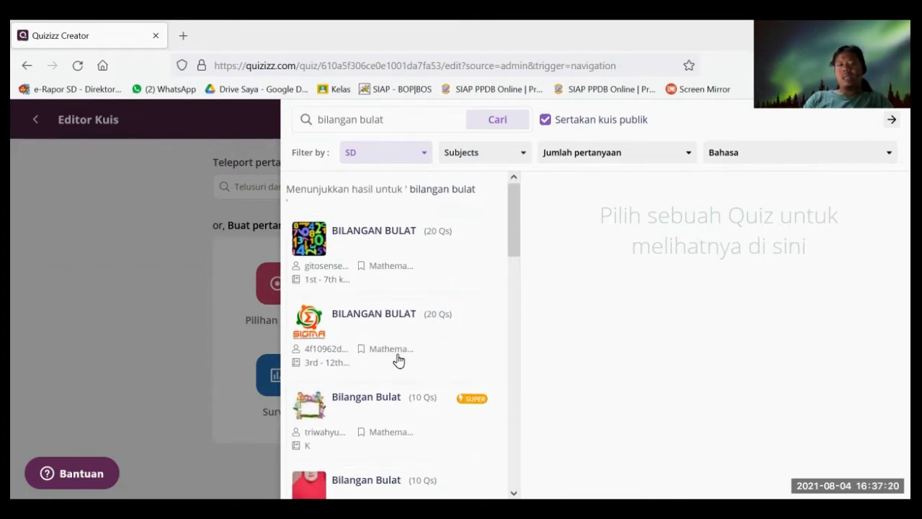
pyautogui.scroll(-2, 398, 355)
pyautogui.scroll(2, 407, 310)
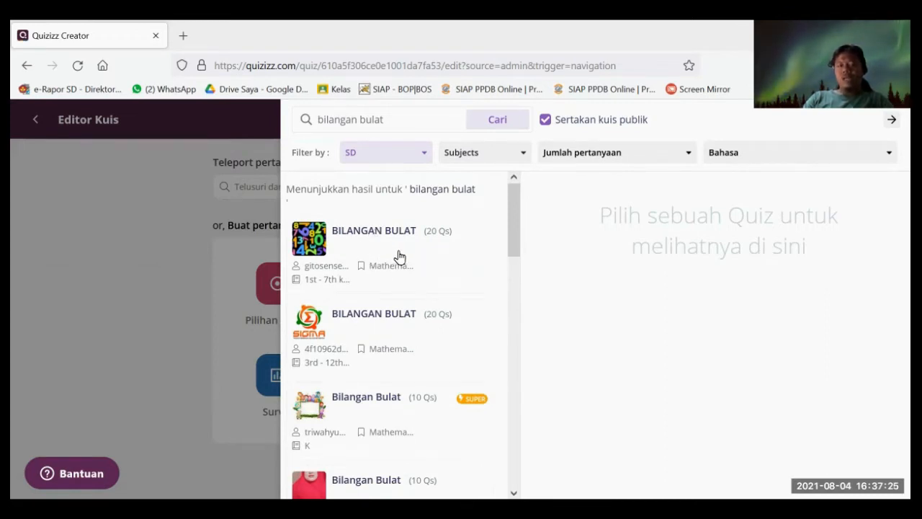
# - Preview the first BILANGAN BULAT quiz and add its question 8 to Latihan 1
pyautogui.click(350, 249)
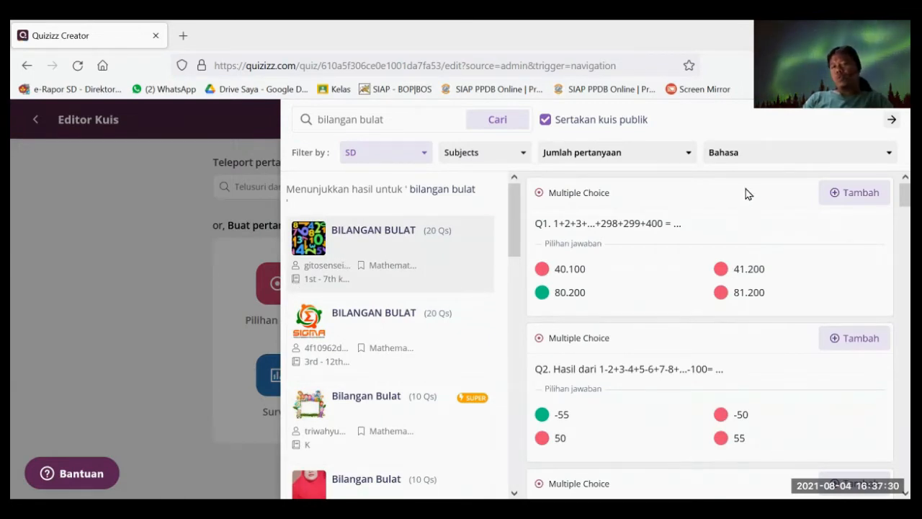
pyautogui.scroll(-4, 772, 317)
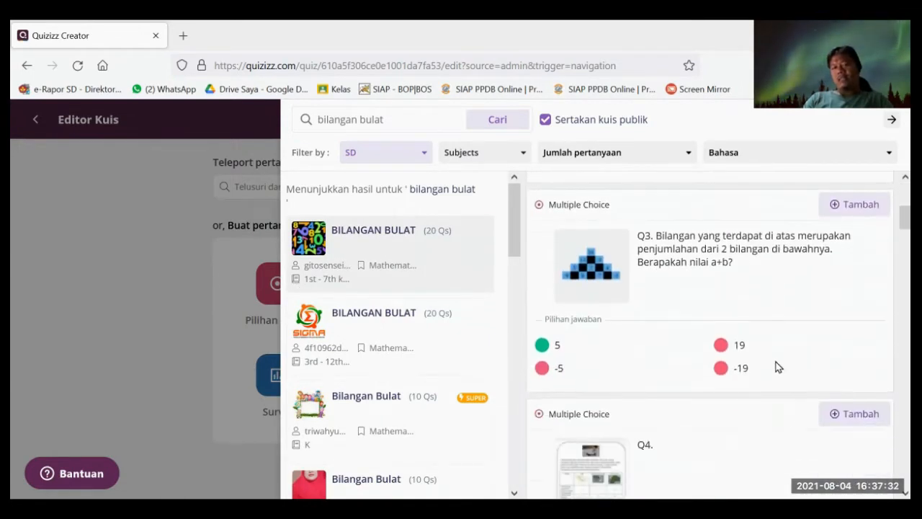
pyautogui.scroll(4, 777, 360)
pyautogui.scroll(-3, 769, 303)
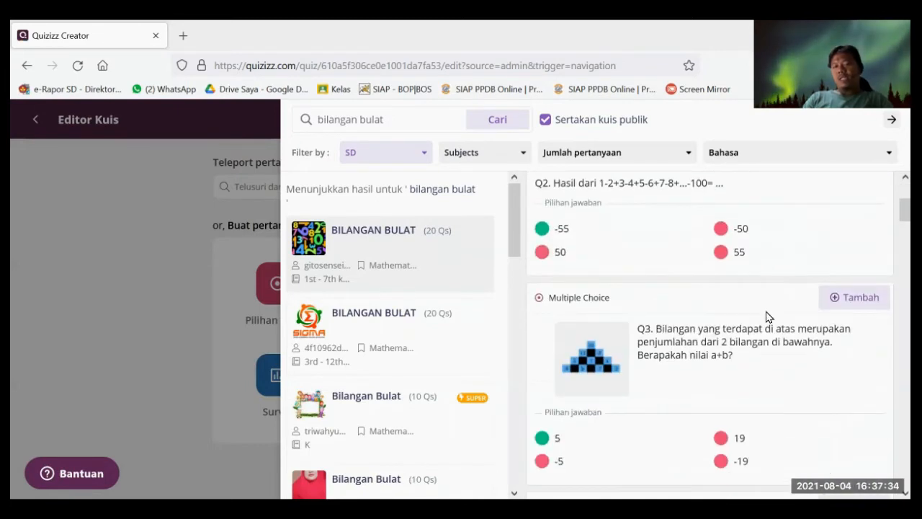
pyautogui.scroll(-3, 767, 327)
pyautogui.scroll(-5, 767, 333)
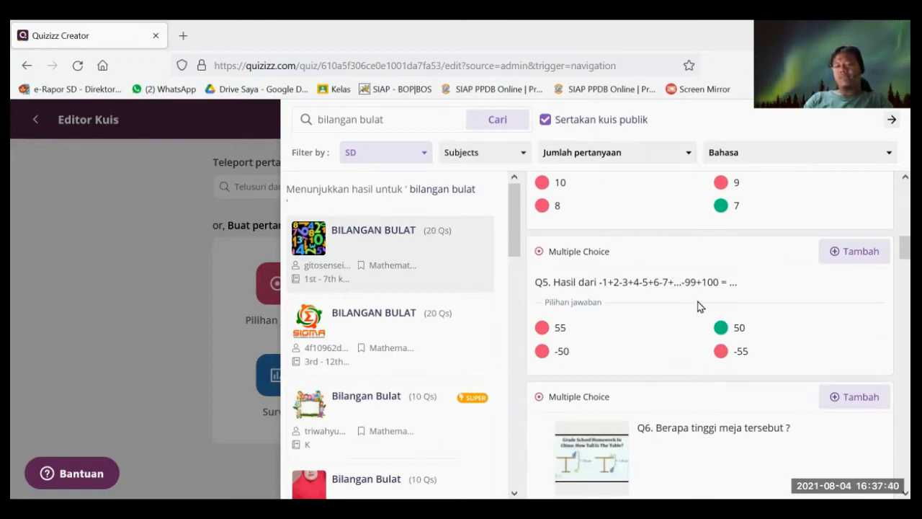
pyautogui.scroll(-5, 764, 297)
pyautogui.scroll(5, 771, 312)
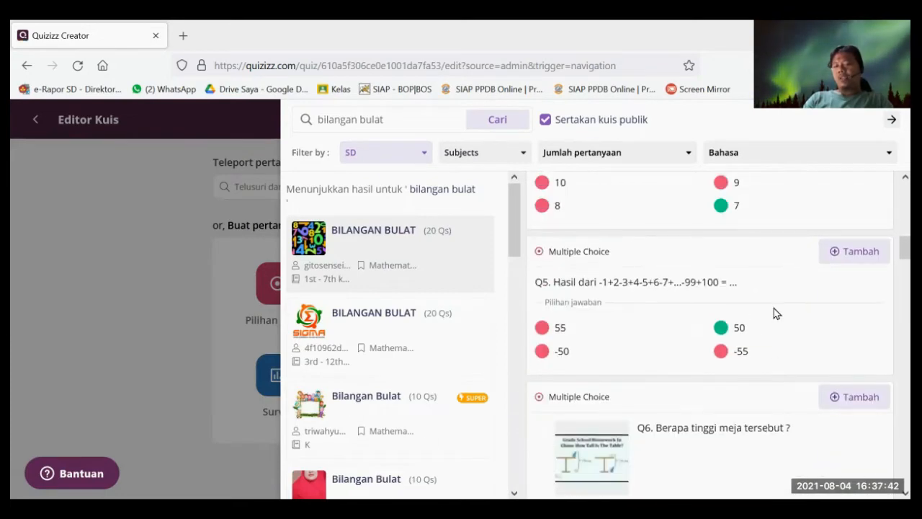
pyautogui.scroll(4, 792, 302)
pyautogui.scroll(-1, 838, 267)
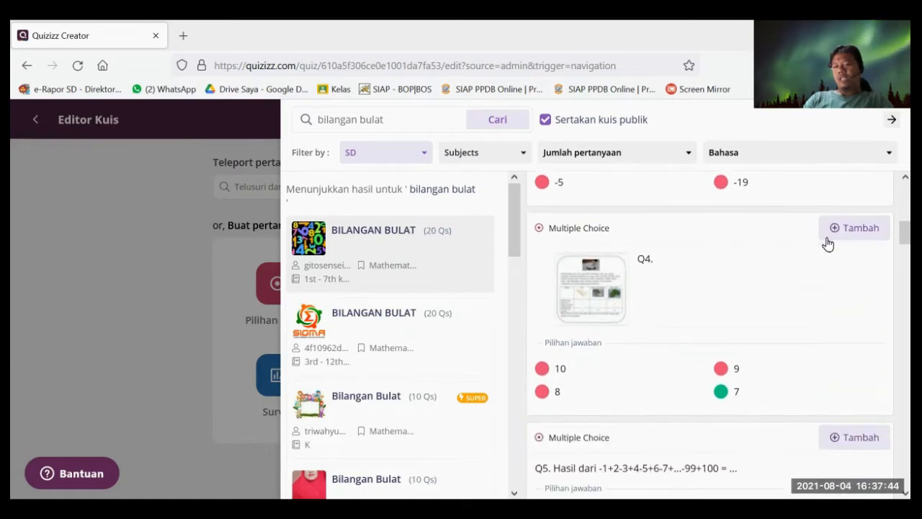
pyautogui.scroll(-4, 764, 302)
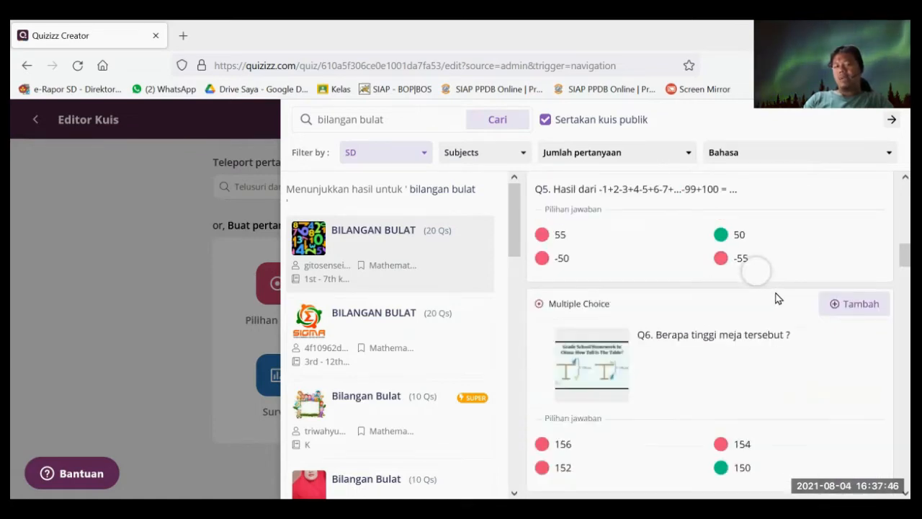
pyautogui.scroll(-6, 774, 292)
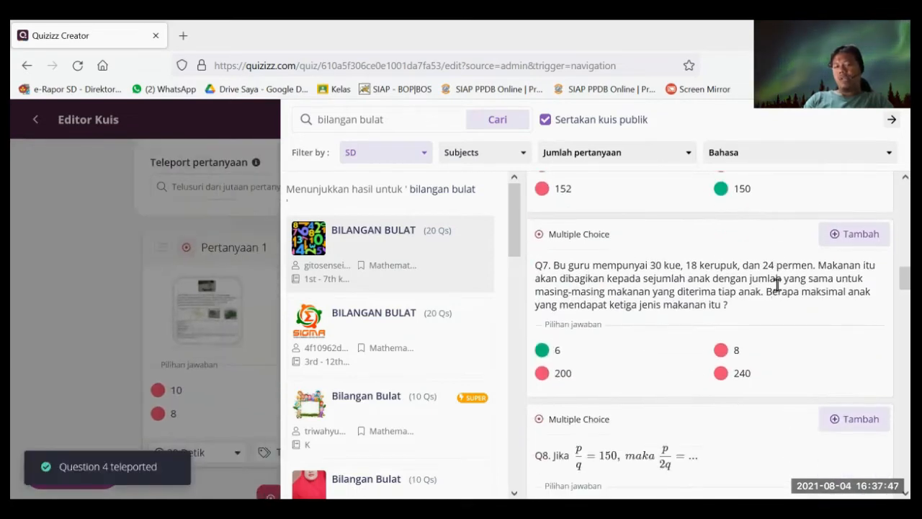
pyautogui.click(836, 243)
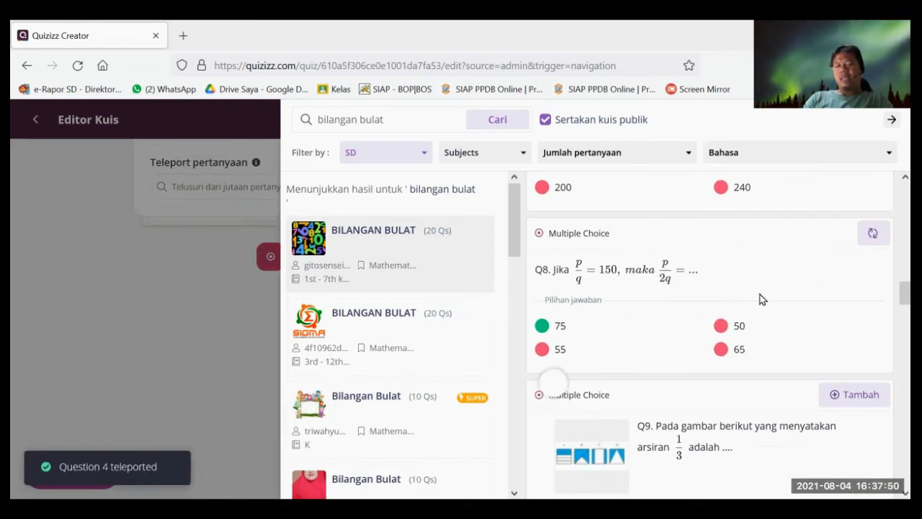
# - Add questions 11, 15, 17 and 18 from that BILANGAN BULAT quiz
pyautogui.scroll(-4, 761, 297)
pyautogui.scroll(-5, 764, 298)
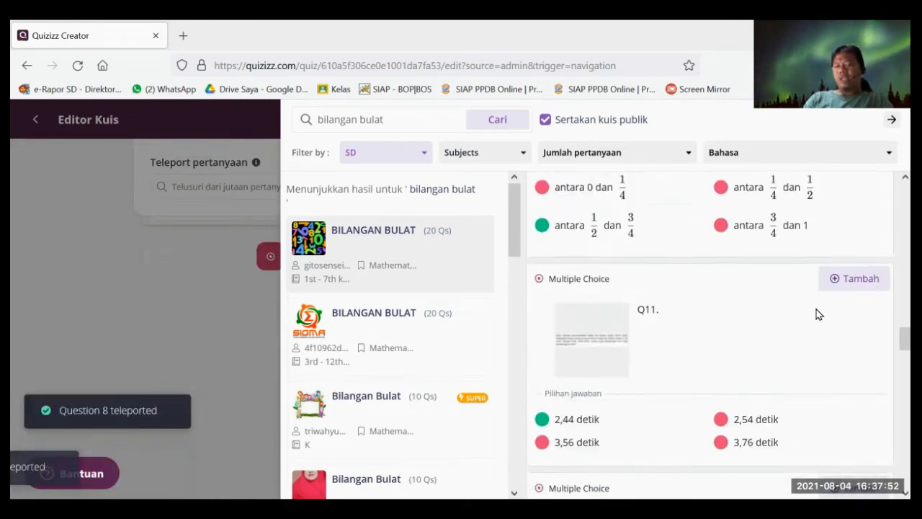
pyautogui.click(854, 191)
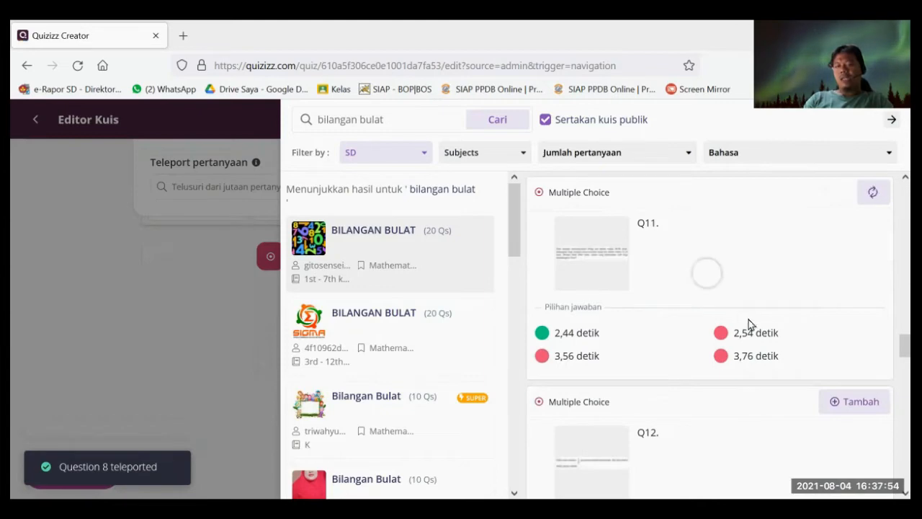
pyautogui.scroll(-1, 749, 321)
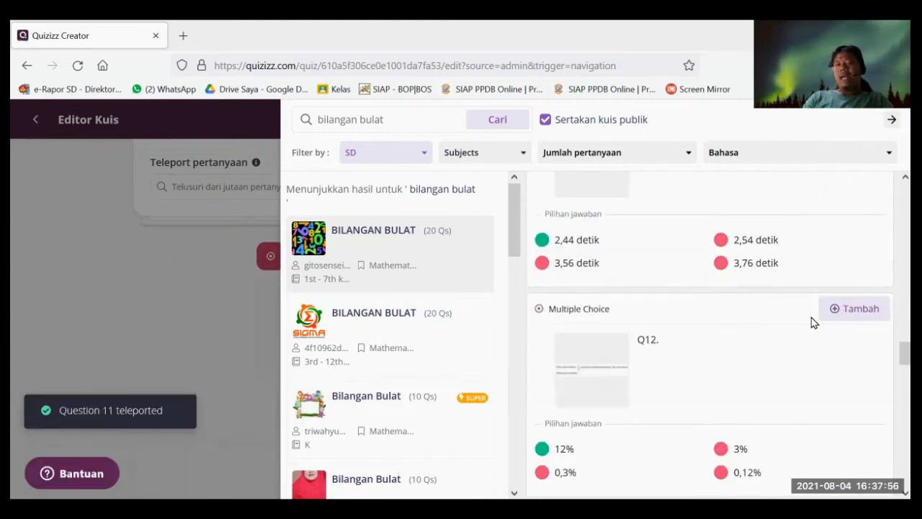
pyautogui.scroll(-3, 814, 323)
pyautogui.scroll(-3, 814, 321)
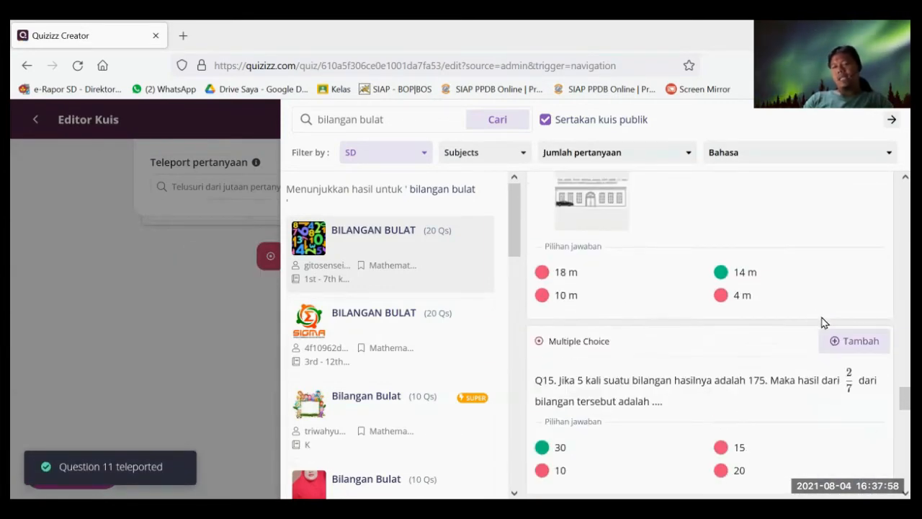
pyautogui.click(838, 338)
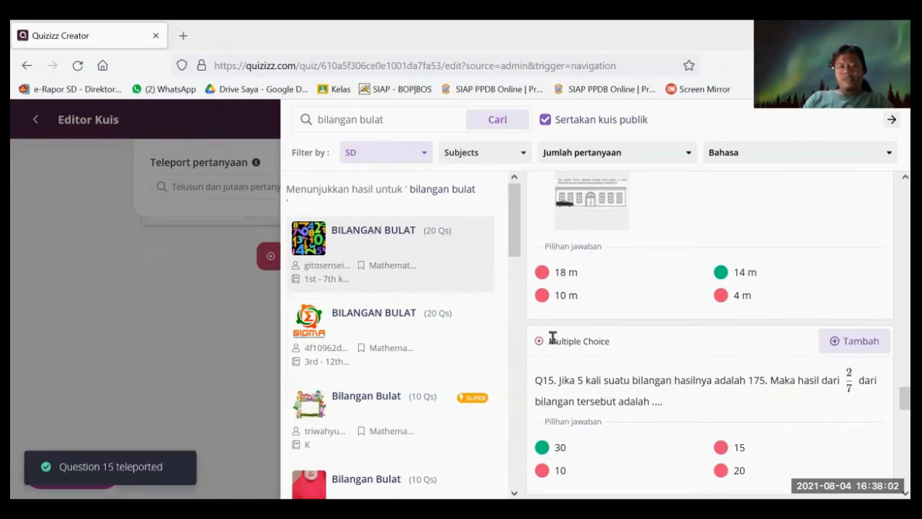
pyautogui.scroll(-5, 847, 244)
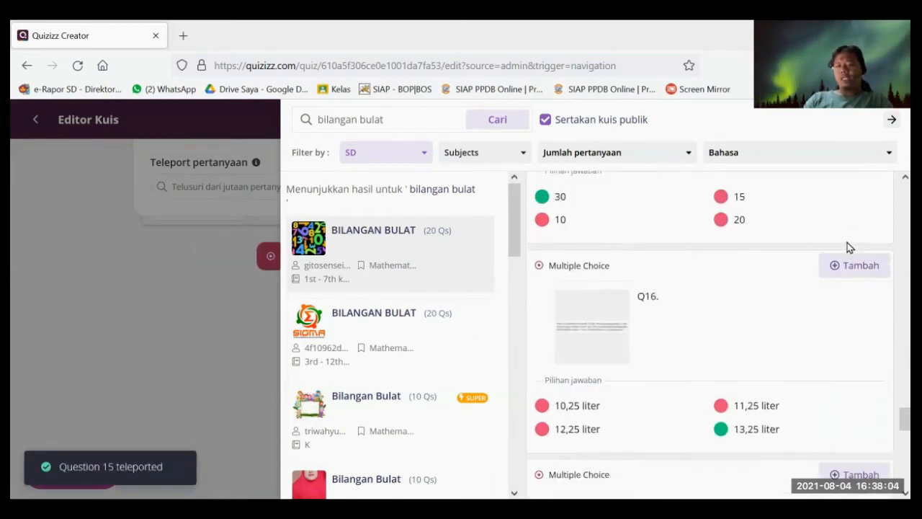
pyautogui.click(848, 261)
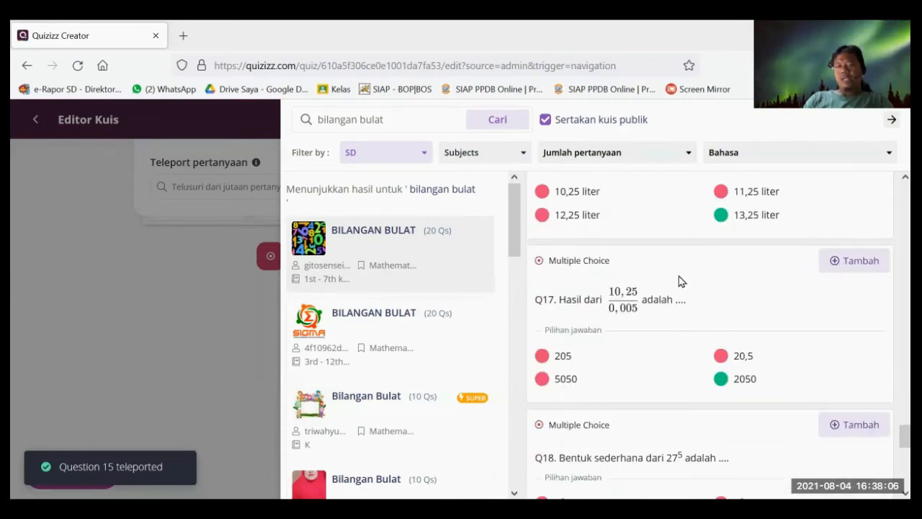
pyautogui.scroll(-3, 888, 269)
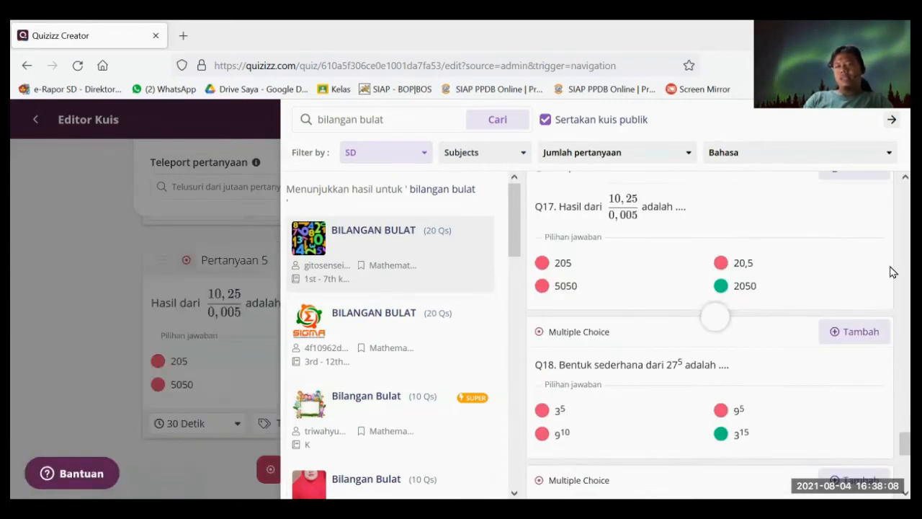
pyautogui.click(858, 248)
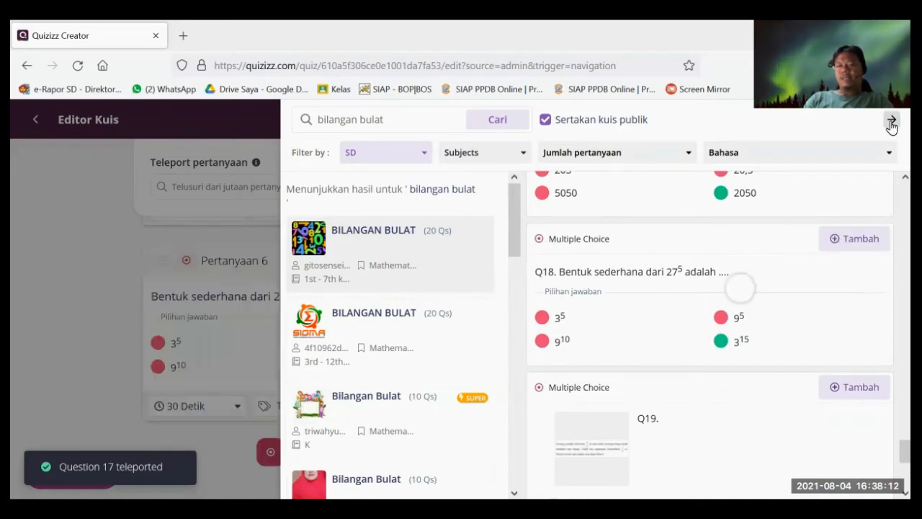
# - Close the Teleport question search and review the questions added to the Latihan 1 matematika quiz
pyautogui.click(891, 119)
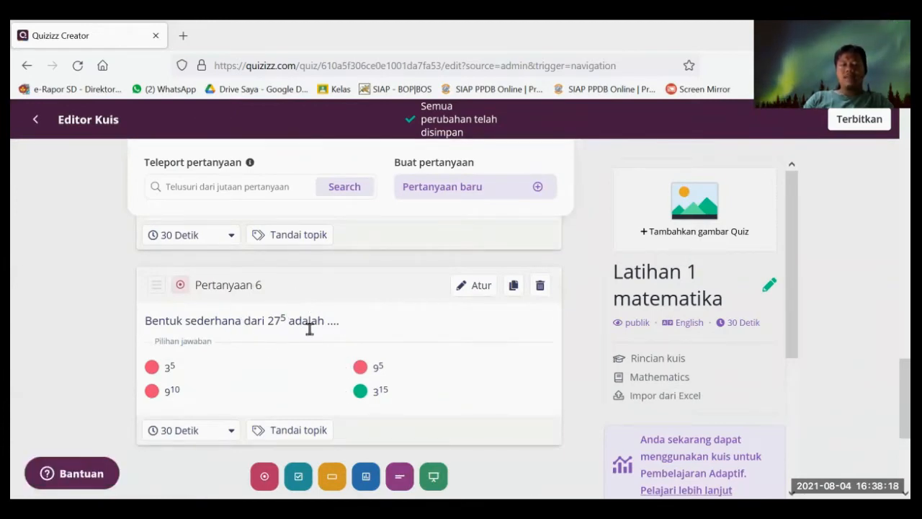
pyautogui.scroll(7, 315, 323)
pyautogui.scroll(8, 326, 295)
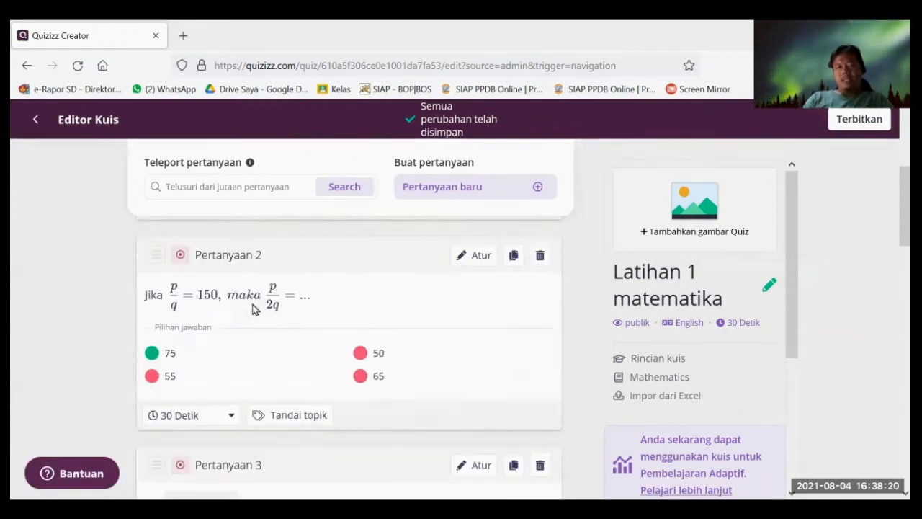
pyautogui.scroll(-1, 315, 302)
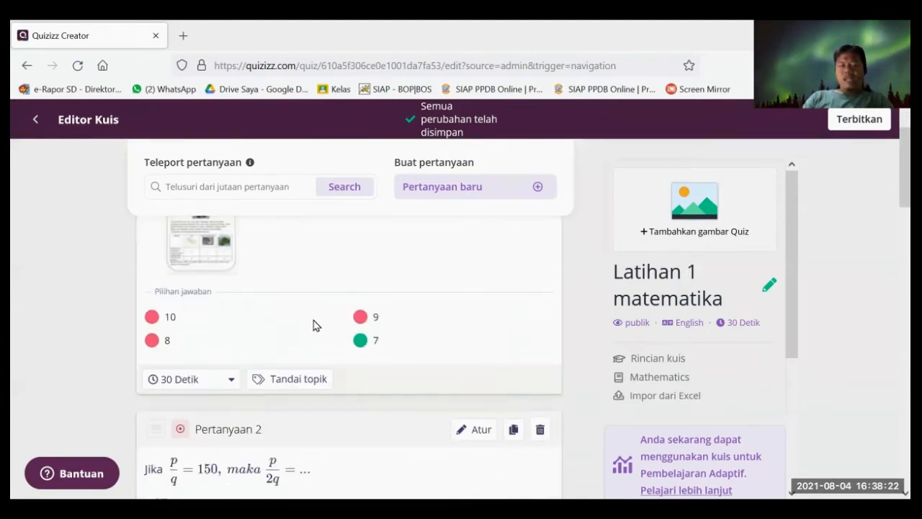
pyautogui.scroll(1, 350, 308)
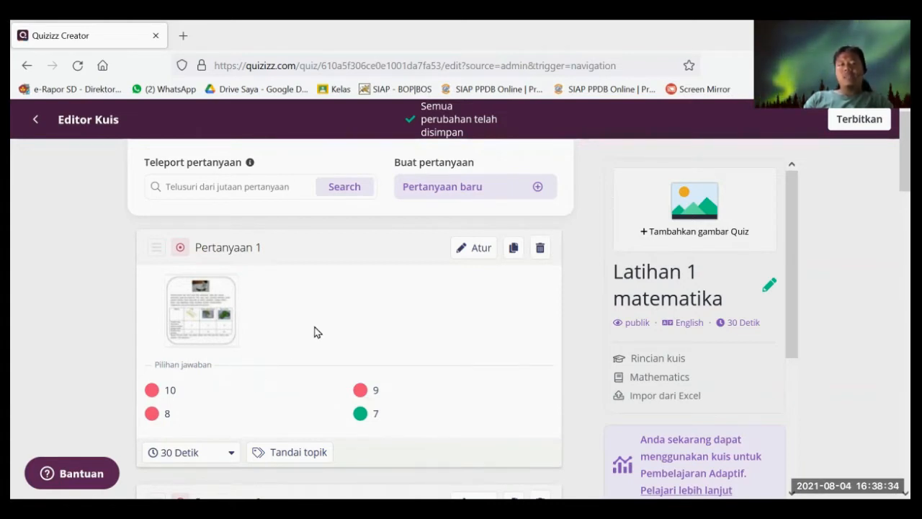
pyautogui.scroll(-1, 241, 379)
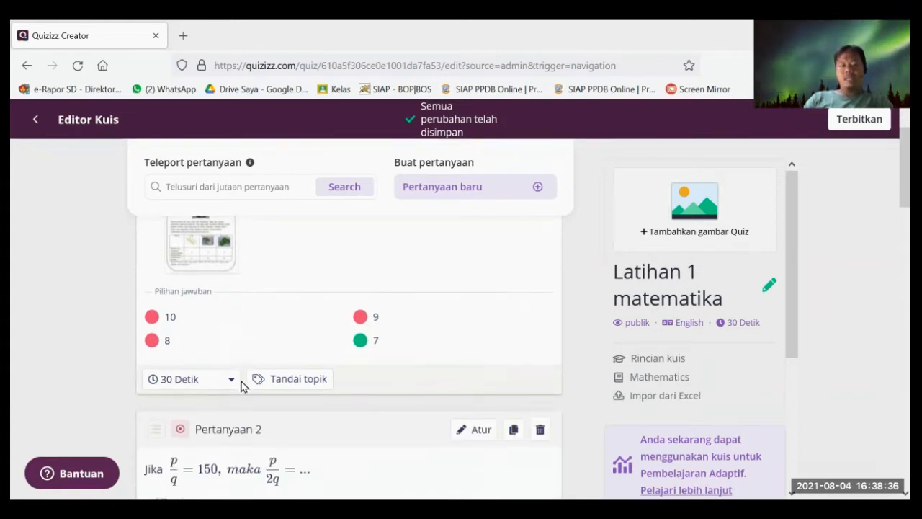
pyautogui.scroll(1, 240, 382)
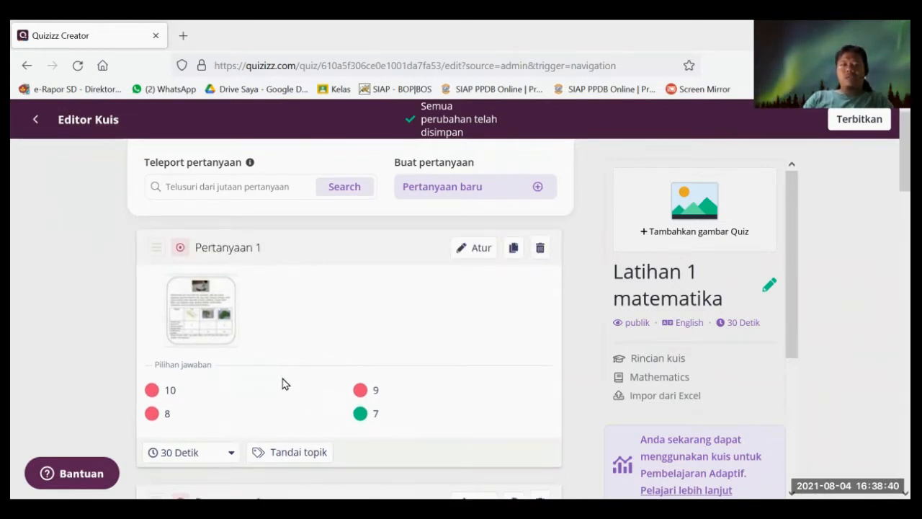
pyautogui.scroll(-1, 310, 321)
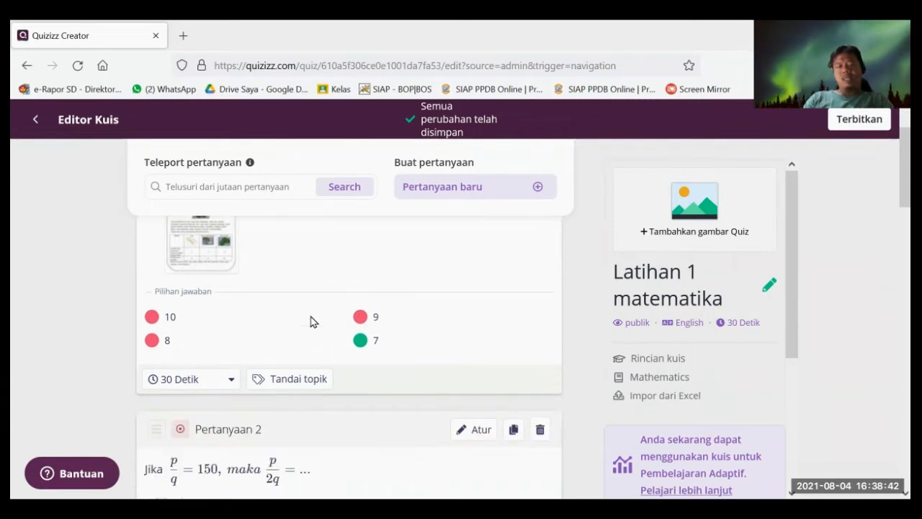
pyautogui.scroll(1, 311, 321)
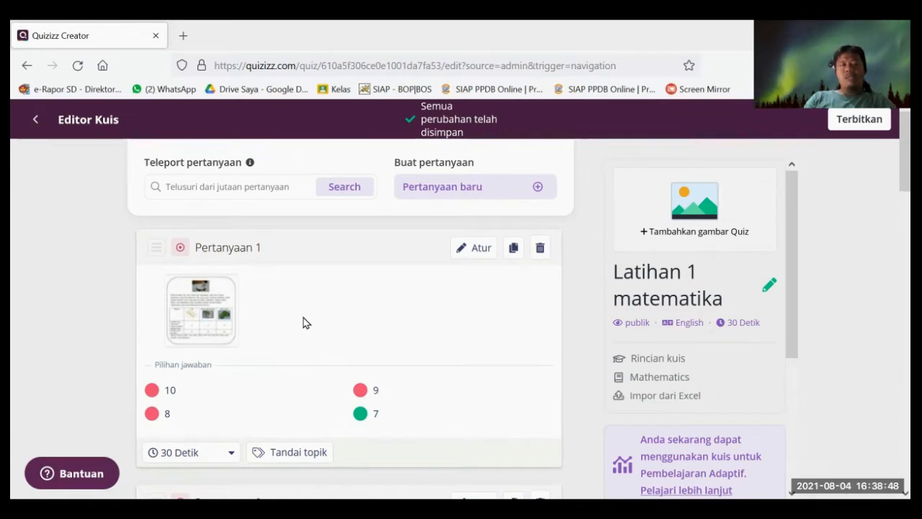
pyautogui.scroll(-1, 260, 321)
pyautogui.scroll(1, 228, 337)
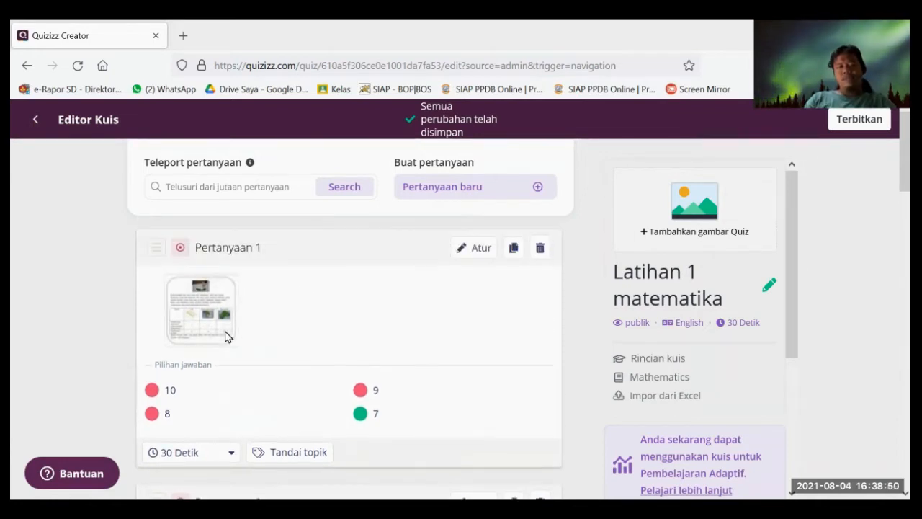
pyautogui.scroll(-1, 241, 374)
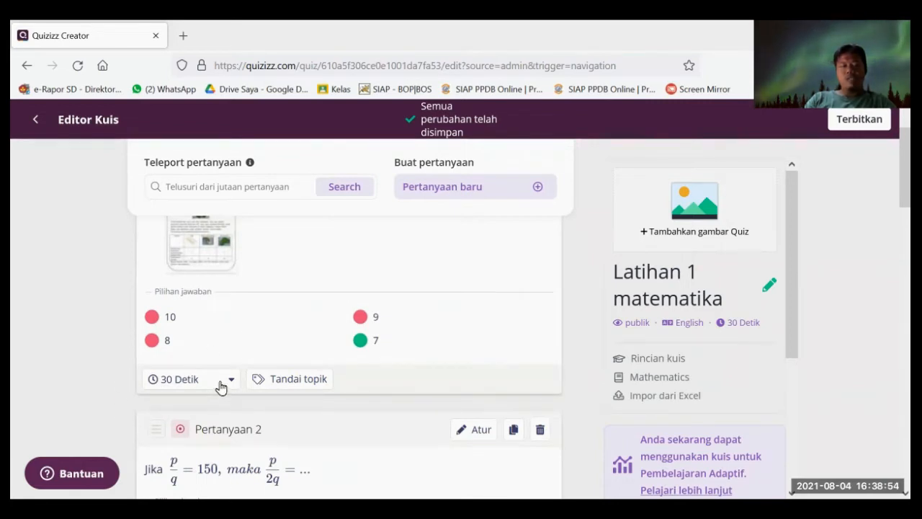
# - Set question 1's time limit to 60 Detik
pyautogui.click(221, 388)
pyautogui.scroll(-2, 212, 313)
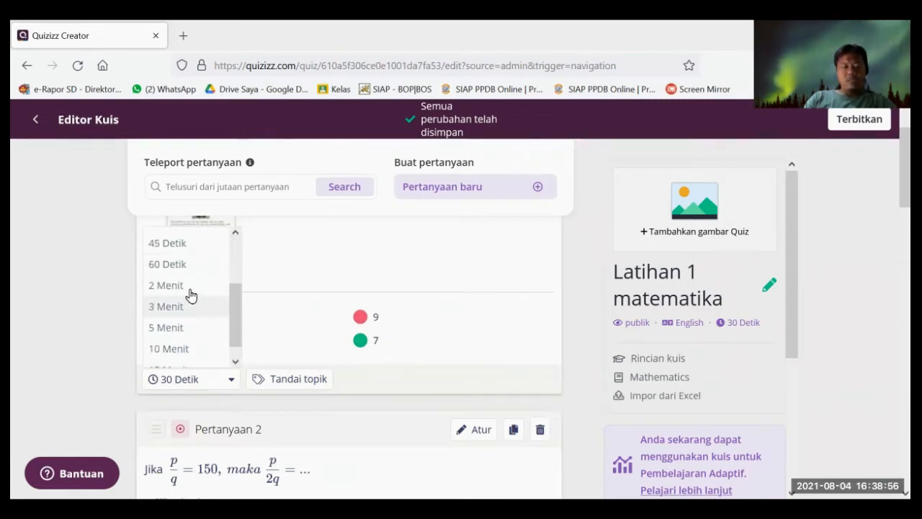
pyautogui.click(182, 265)
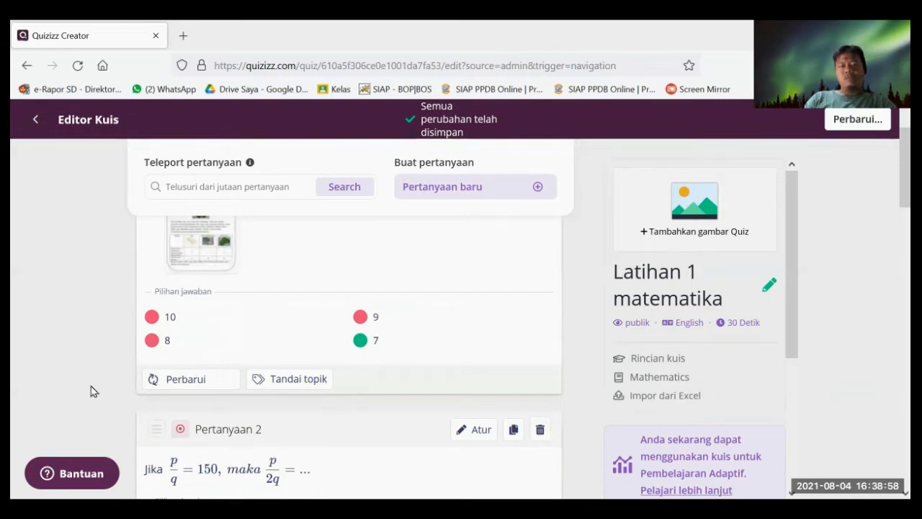
pyautogui.scroll(2, 226, 343)
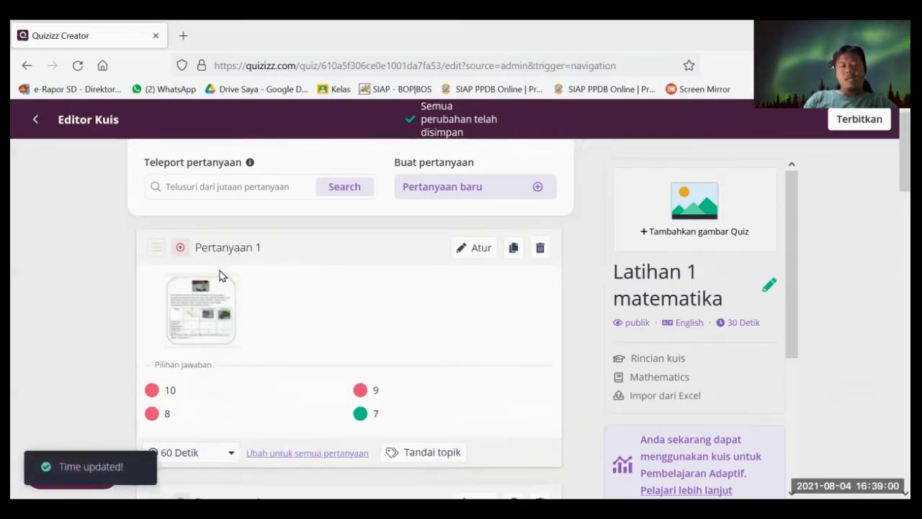
pyautogui.scroll(-1, 200, 390)
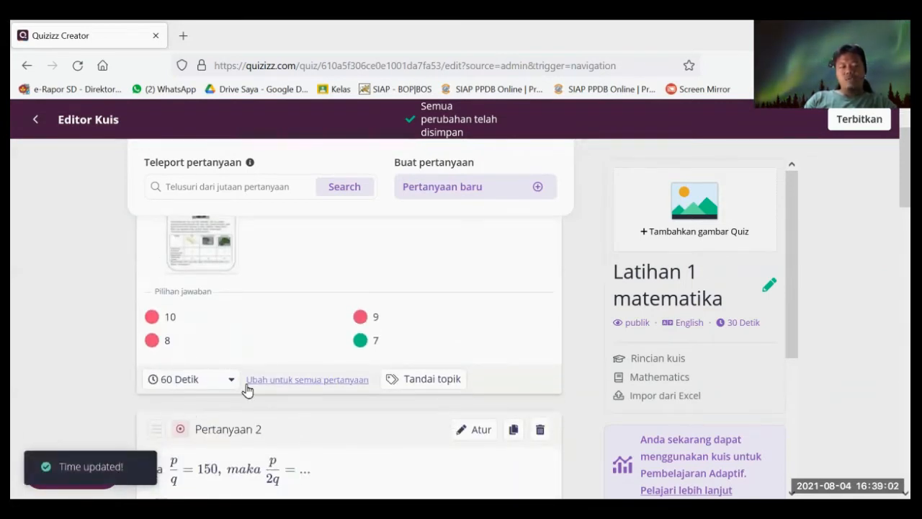
pyautogui.scroll(-5, 242, 371)
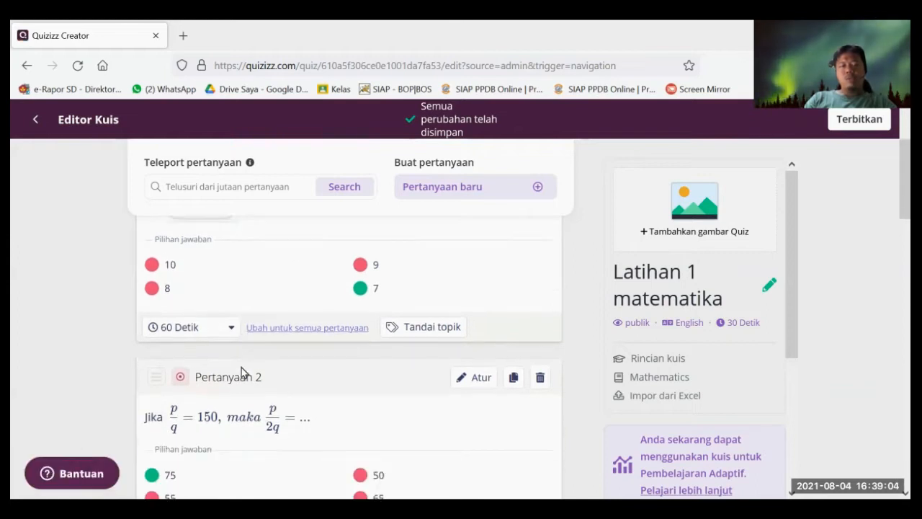
pyautogui.scroll(-2, 211, 434)
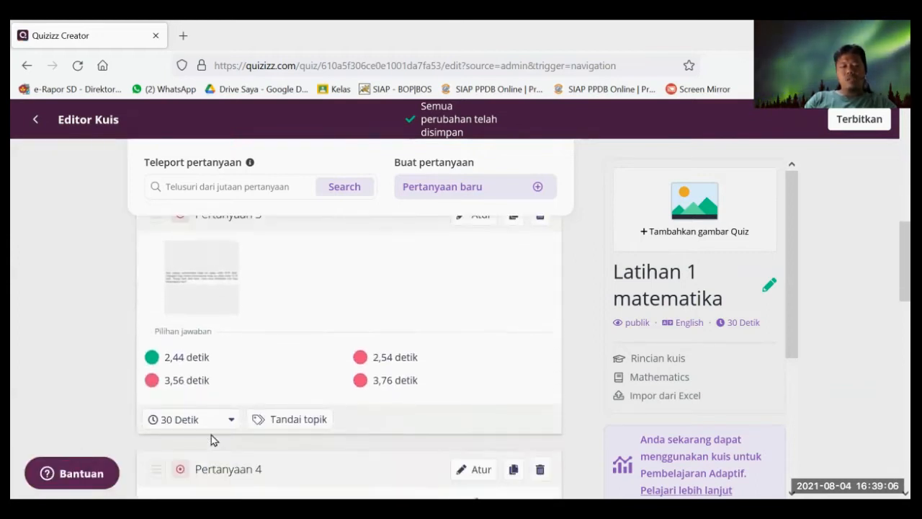
pyautogui.scroll(5, 288, 391)
pyautogui.scroll(2, 345, 288)
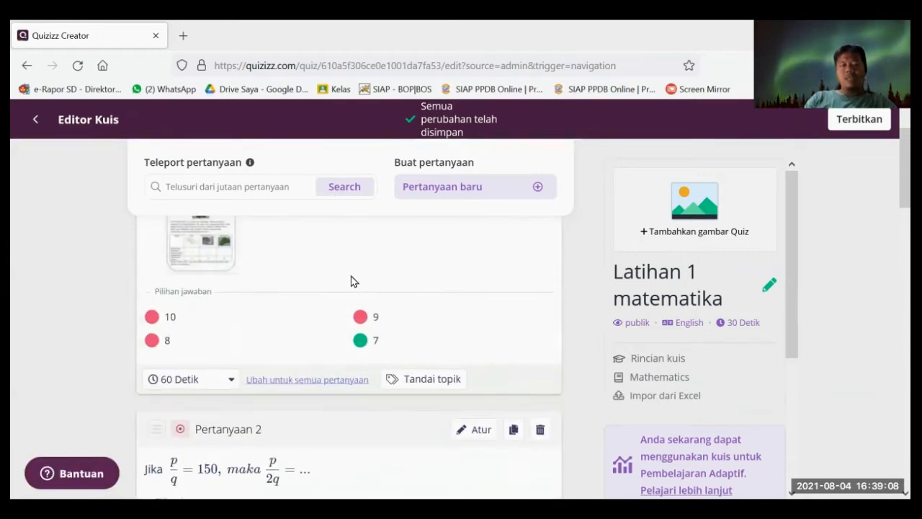
pyautogui.scroll(2, 319, 304)
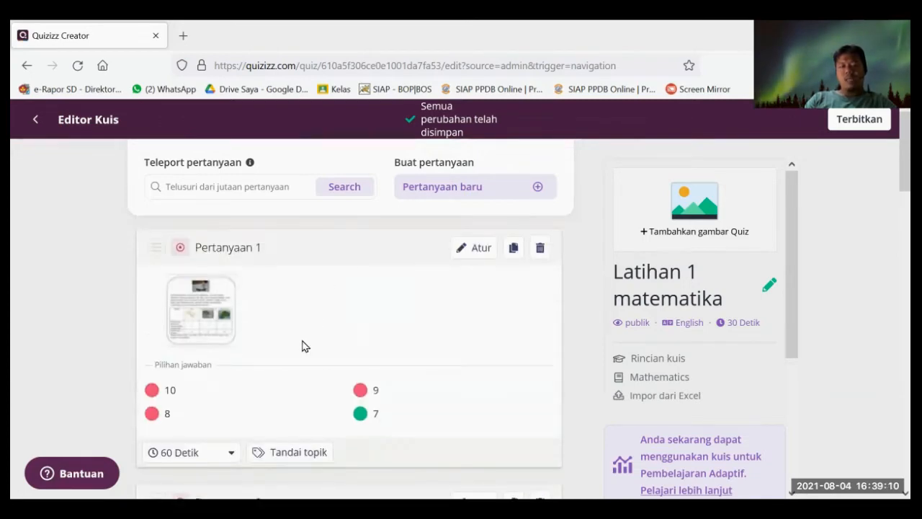
pyautogui.scroll(-4, 249, 445)
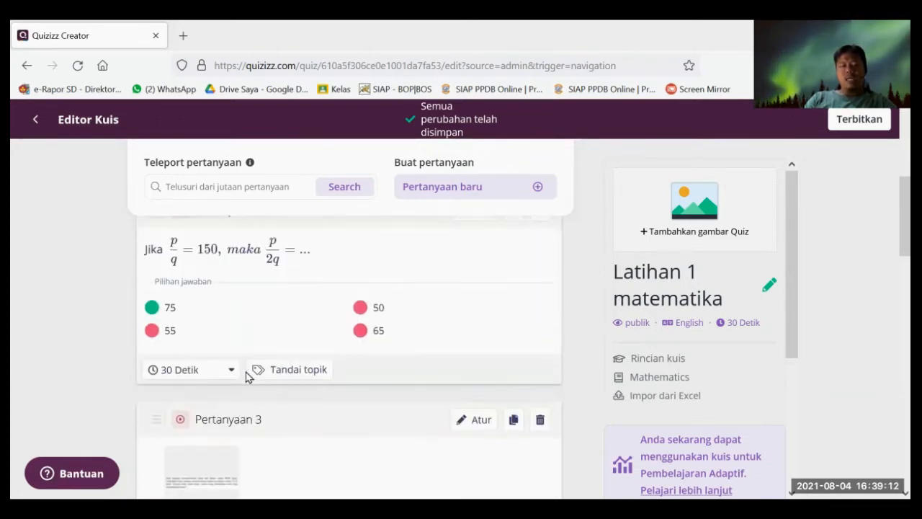
pyautogui.scroll(2, 225, 319)
pyautogui.scroll(-3, 226, 319)
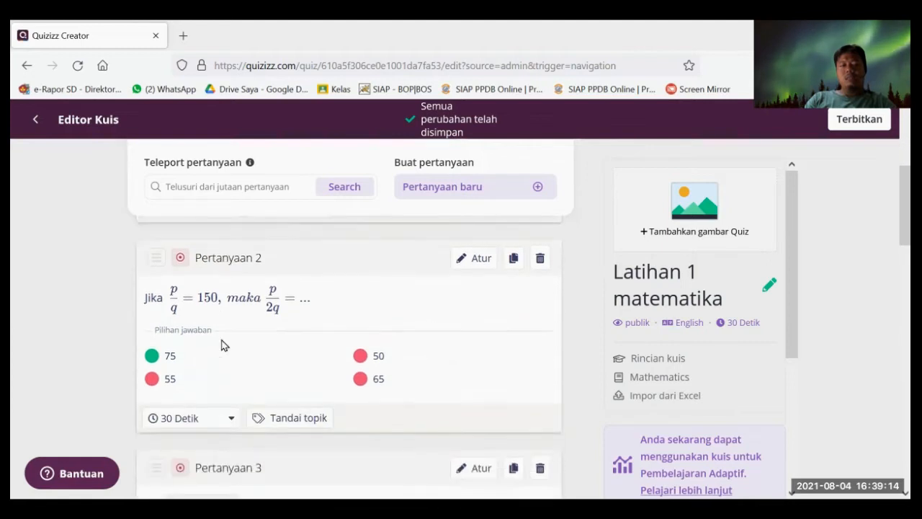
# - Set question 2 to 60 seconds and apply that limit to every question with 'Ubah untuk semua pertanyaan'
pyautogui.click(224, 296)
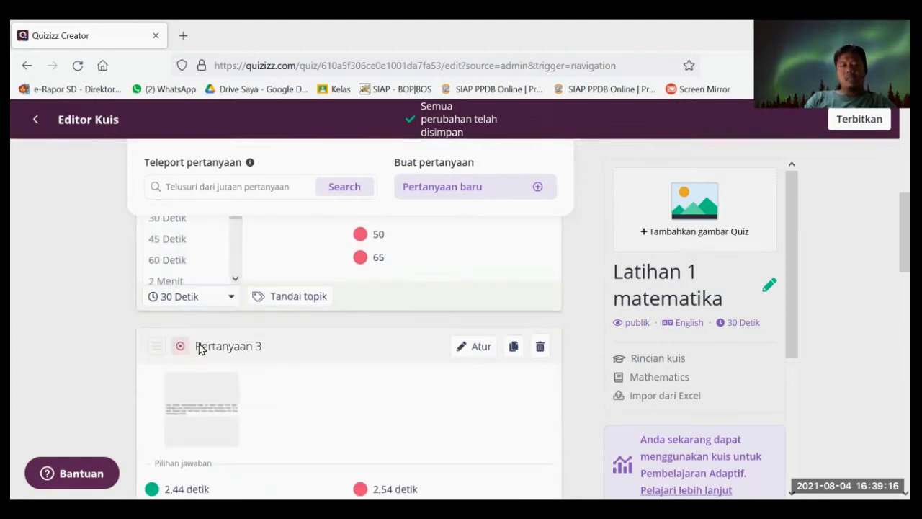
pyautogui.click(183, 268)
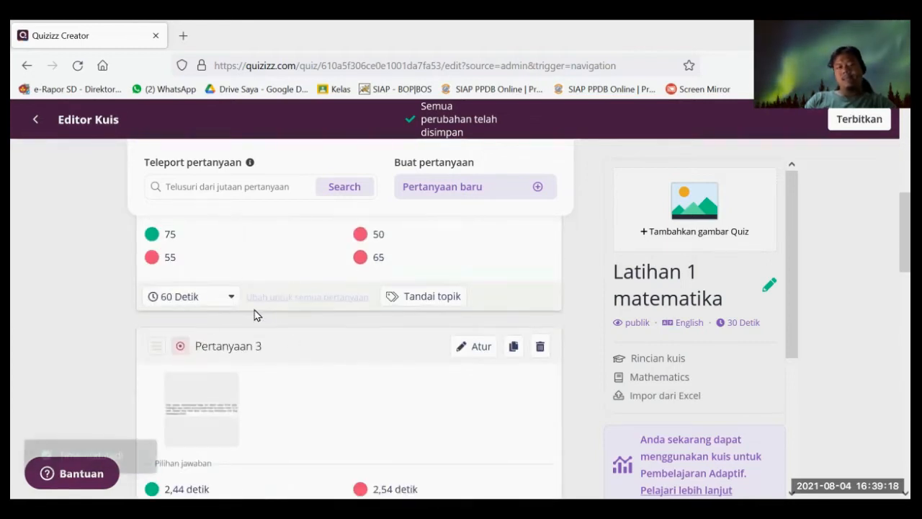
pyautogui.click(289, 297)
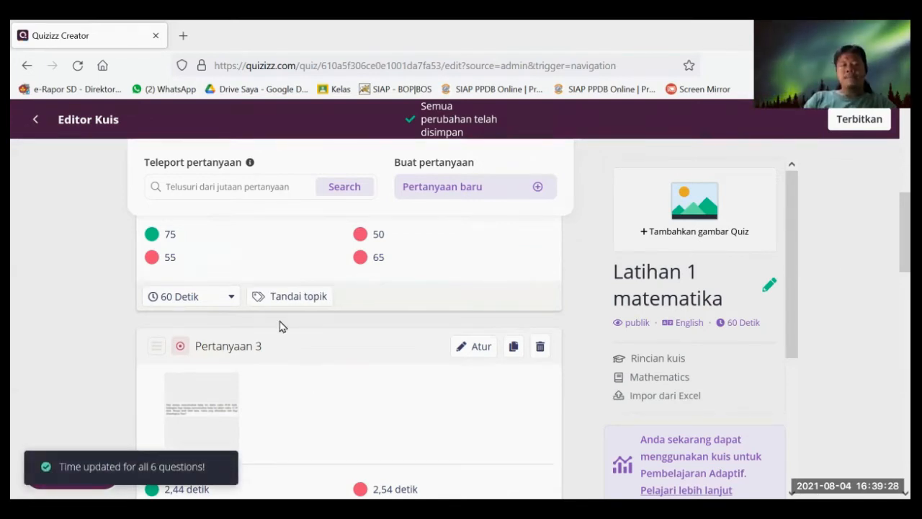
pyautogui.scroll(-3, 298, 336)
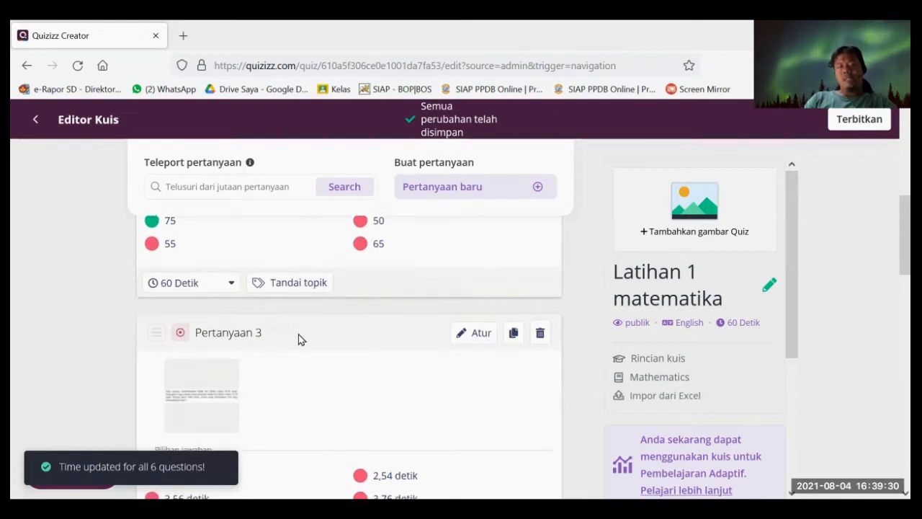
pyautogui.scroll(-10, 298, 338)
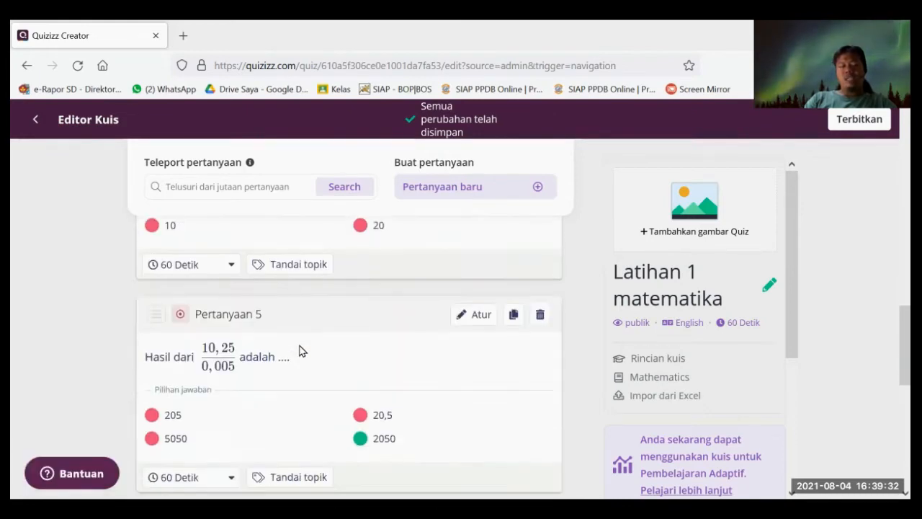
pyautogui.scroll(-3, 298, 370)
pyautogui.scroll(-2, 216, 396)
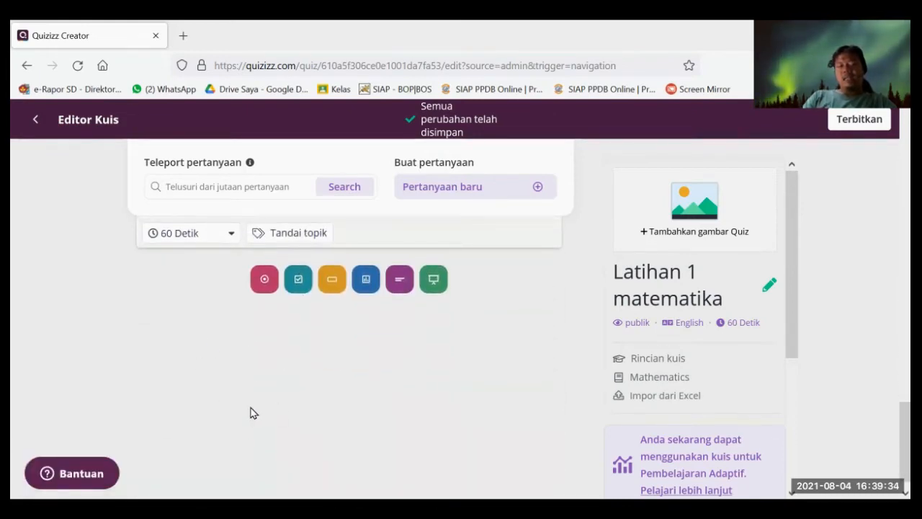
pyautogui.scroll(6, 238, 407)
pyautogui.scroll(12, 197, 394)
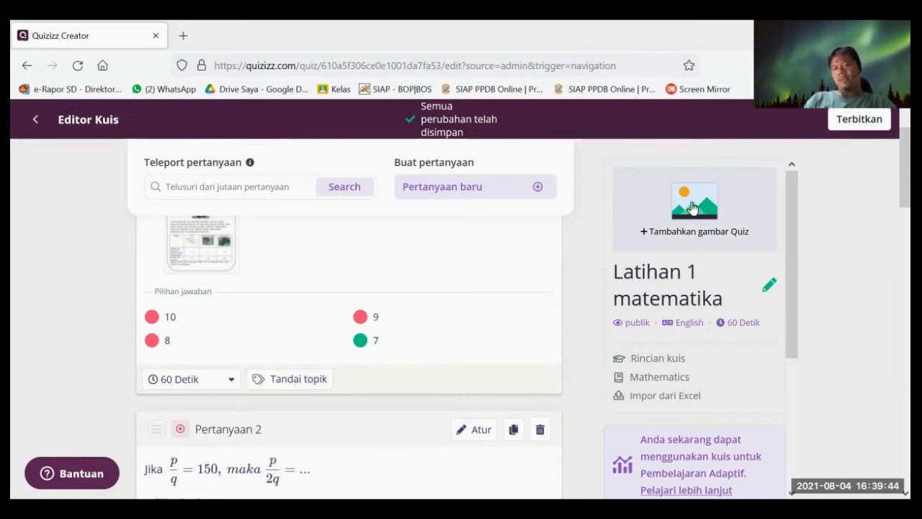
# - In Rincian kuis, upload logo sekolah.jpg from drive D: as the quiz cover image
pyautogui.click(693, 208)
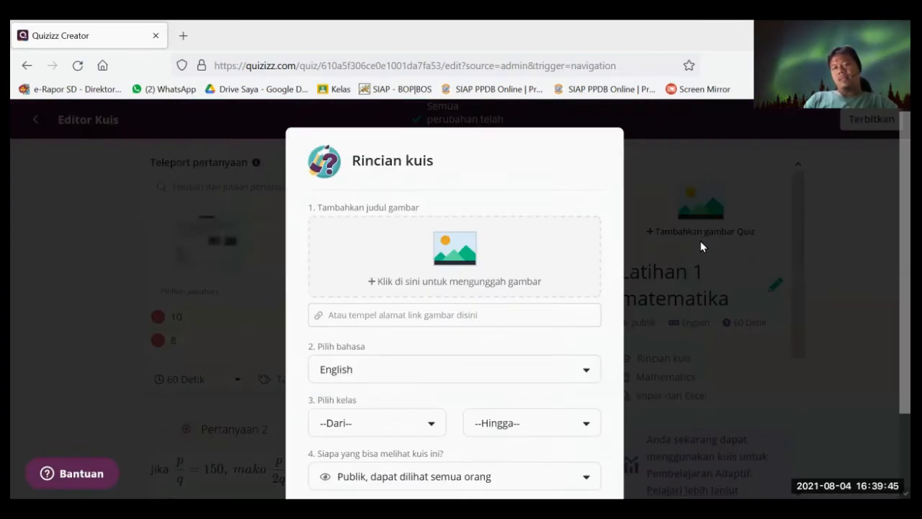
pyautogui.click(476, 255)
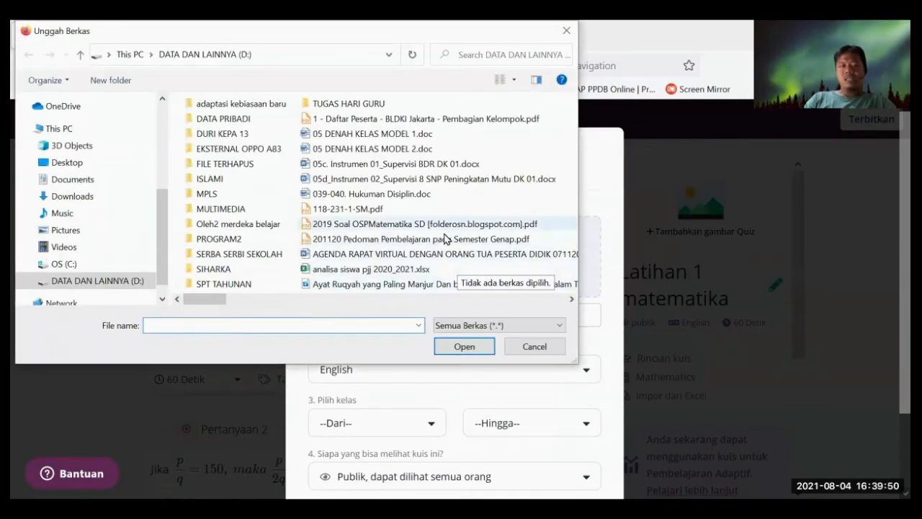
pyautogui.scroll(-1, 442, 238)
pyautogui.scroll(-2, 442, 247)
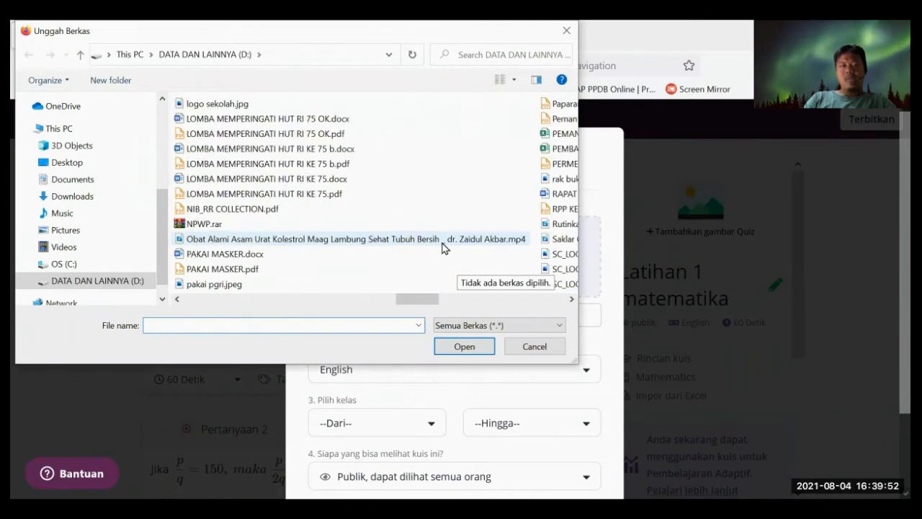
pyautogui.scroll(-3, 442, 247)
pyautogui.scroll(1, 403, 246)
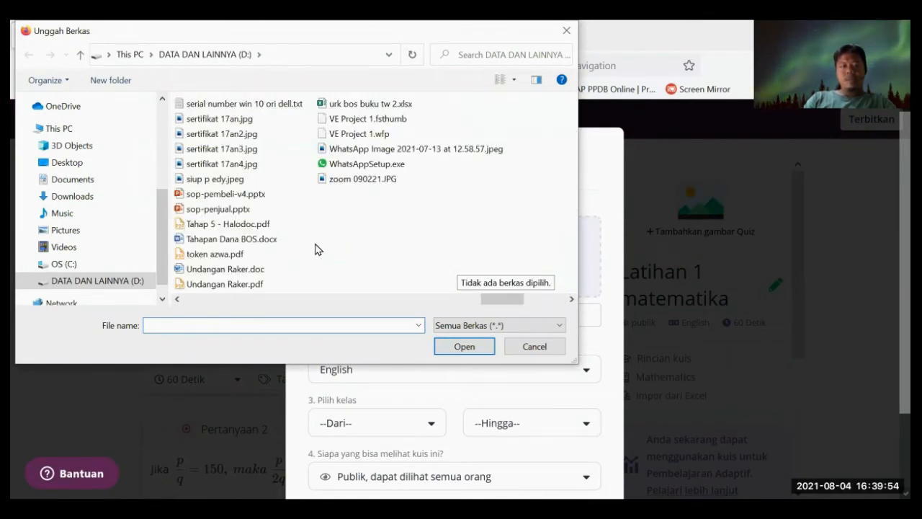
pyautogui.scroll(1, 314, 249)
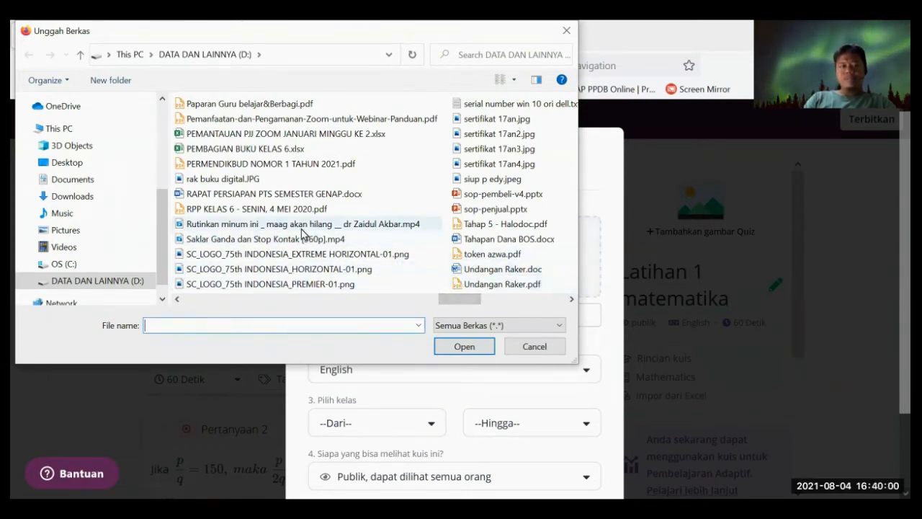
pyautogui.scroll(1, 302, 234)
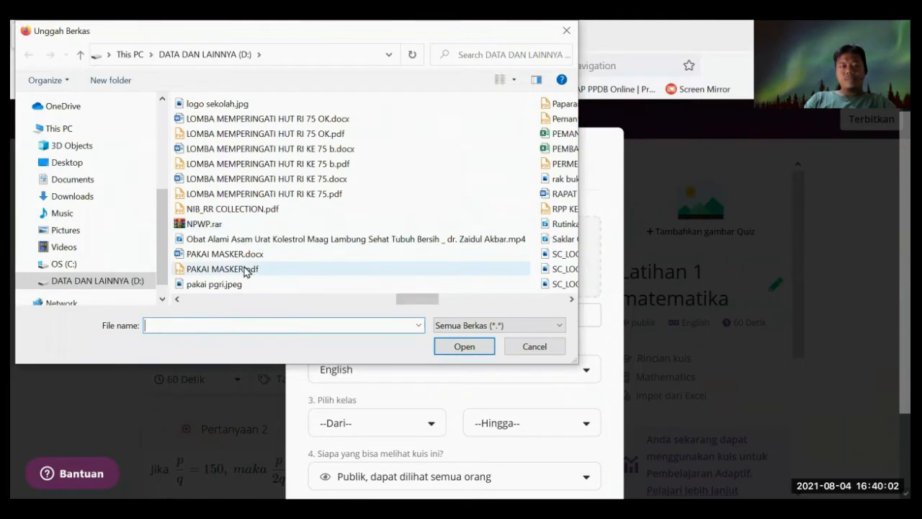
pyautogui.click(235, 106)
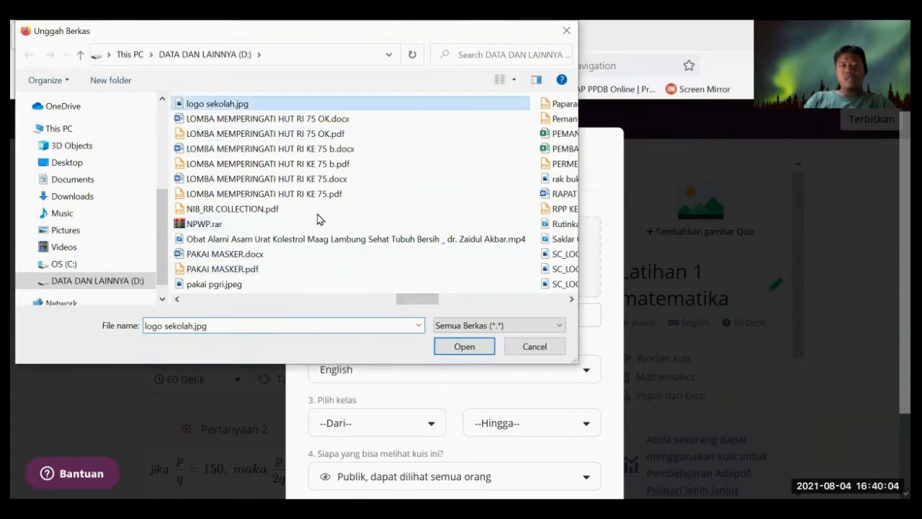
pyautogui.click(475, 346)
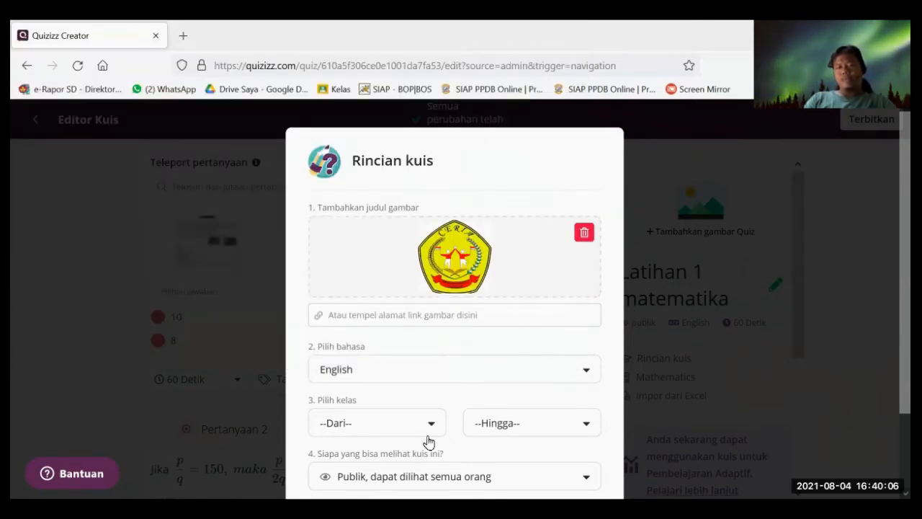
# - Choose Indonesian as the quiz language and 6th as the starting grade
pyautogui.click(386, 376)
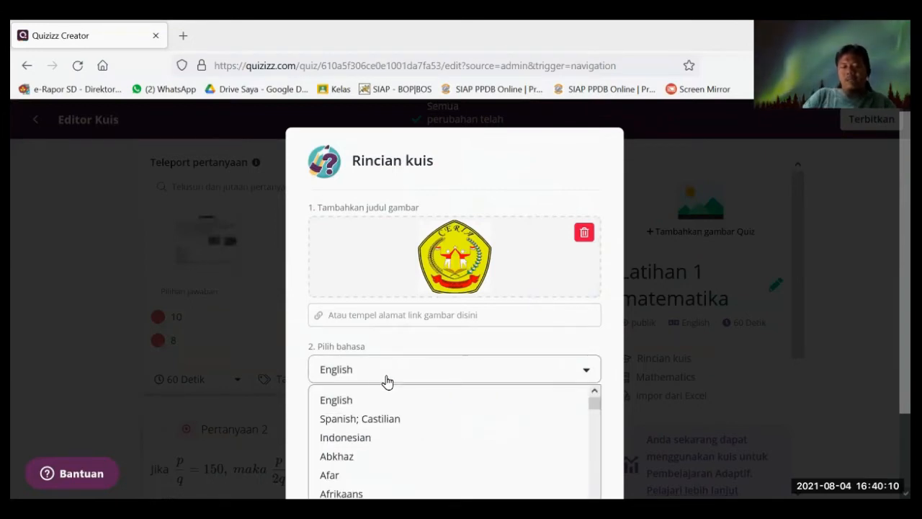
pyautogui.click(381, 438)
pyautogui.scroll(-1, 407, 370)
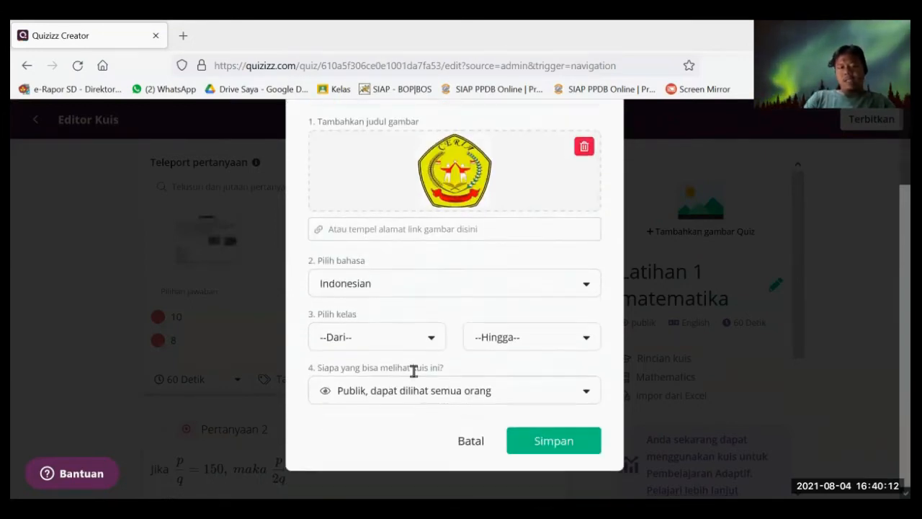
pyautogui.click(411, 350)
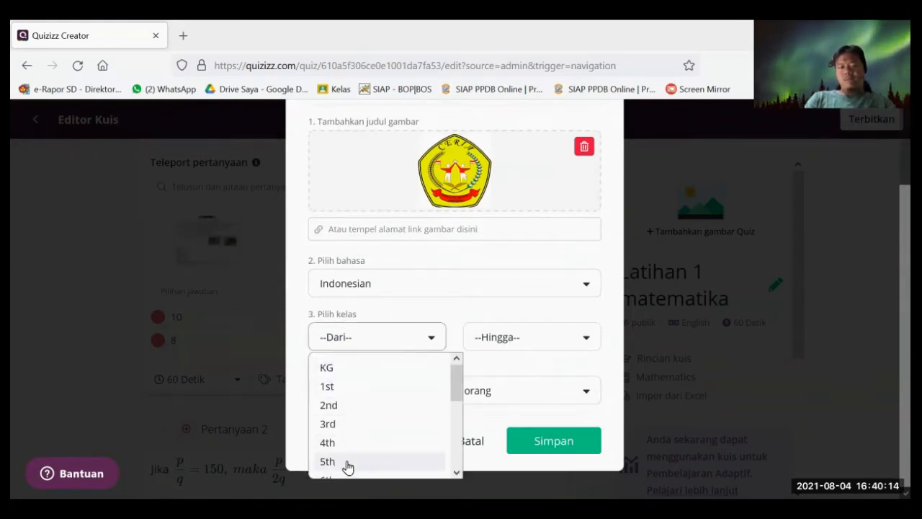
pyautogui.scroll(-2, 352, 458)
pyautogui.scroll(2, 351, 432)
pyautogui.scroll(-5, 352, 434)
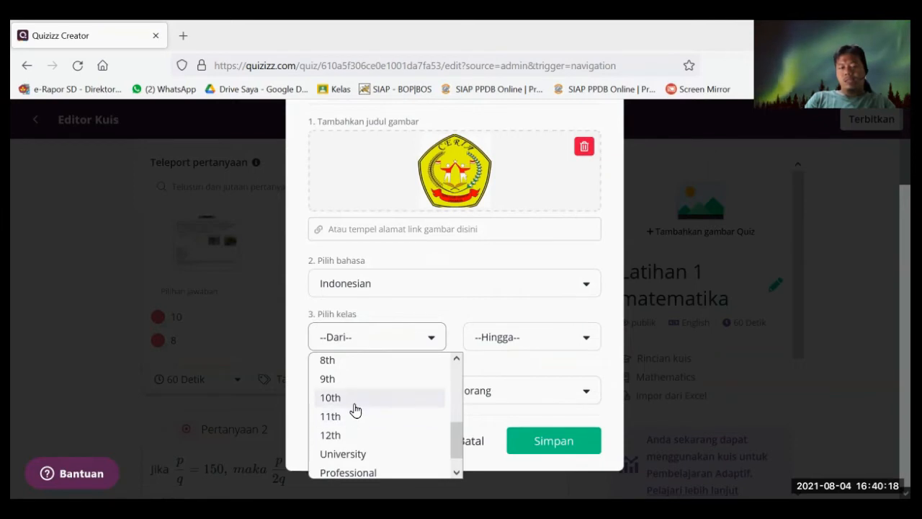
pyautogui.scroll(2, 352, 389)
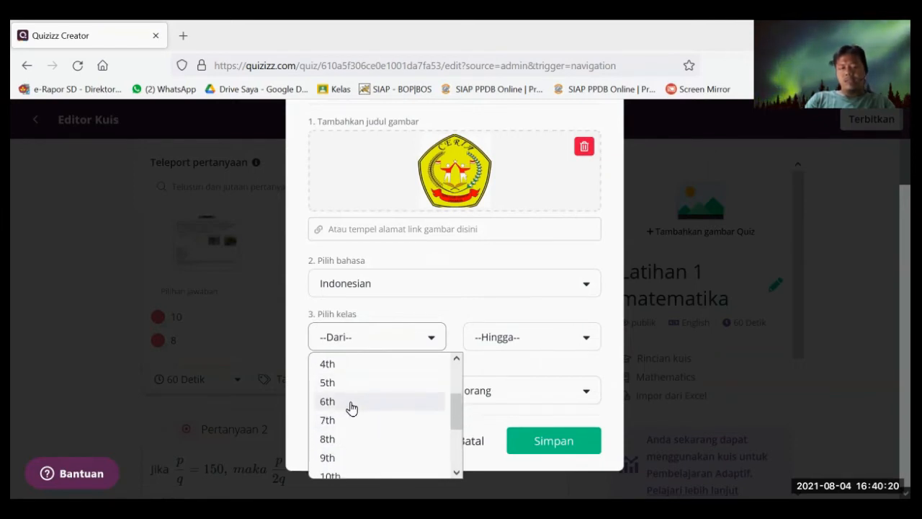
pyautogui.click(350, 406)
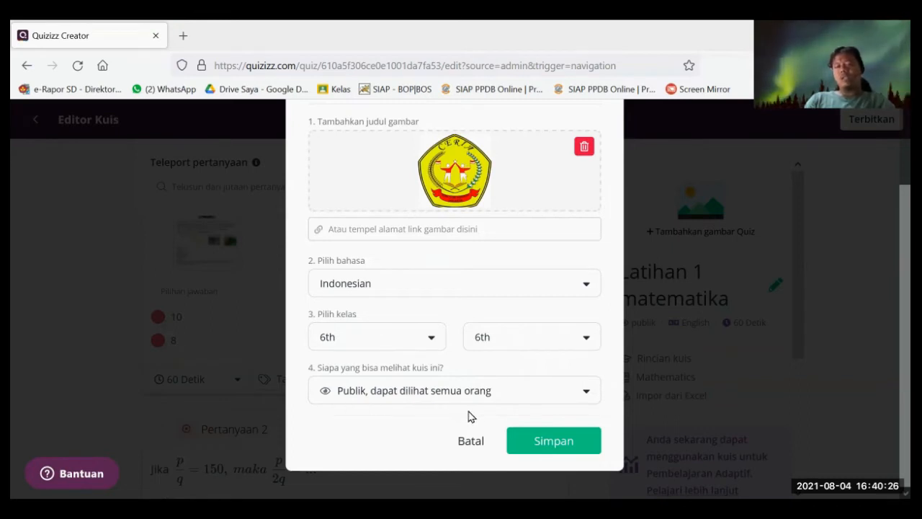
# - Save the quiz details with Simpan and check the 10/10 quiz quality score
pyautogui.click(555, 445)
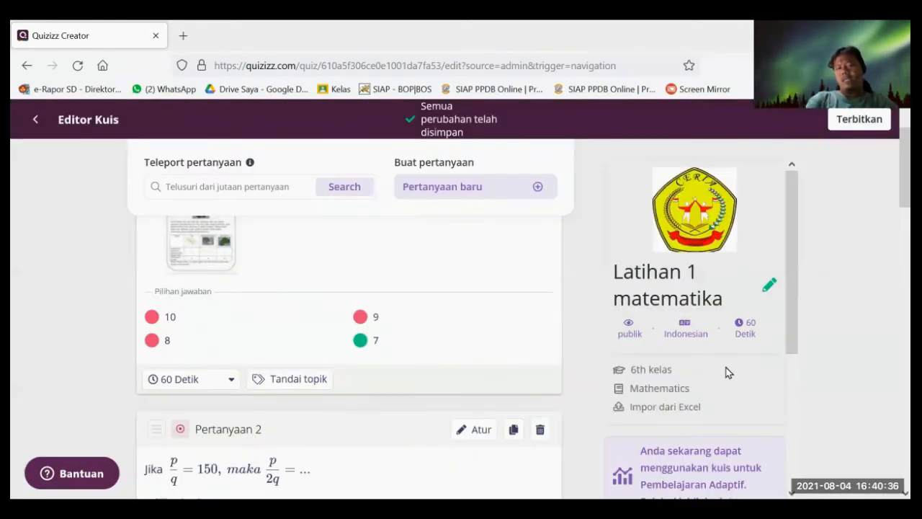
pyautogui.scroll(-3, 749, 336)
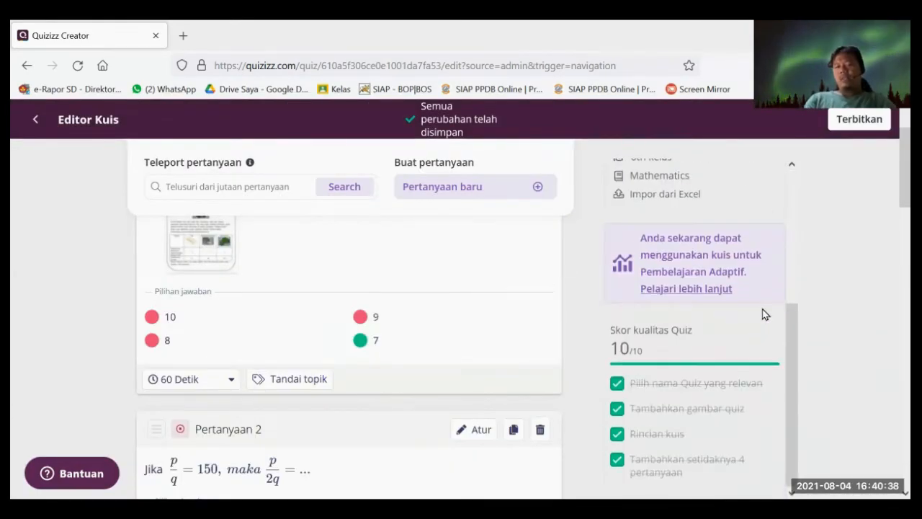
pyautogui.scroll(-4, 765, 315)
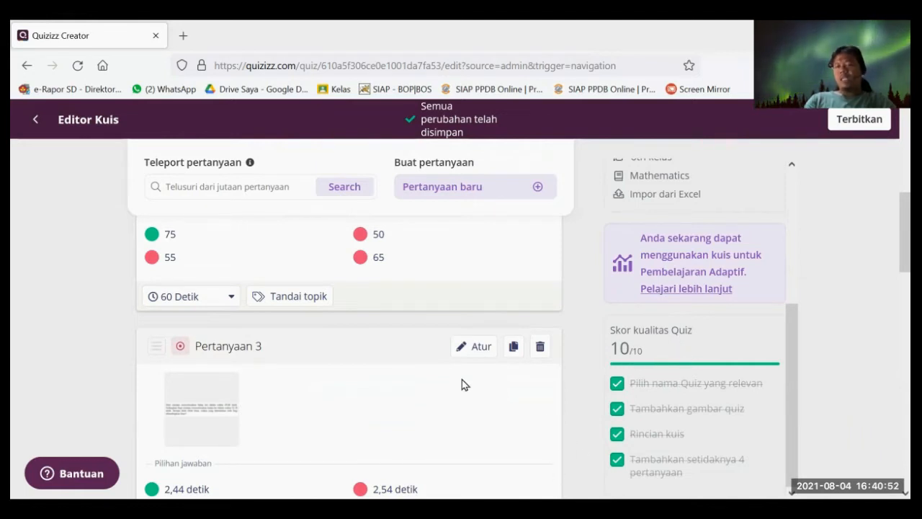
# - Publish the Latihan 1 matematika quiz and close the Undang sharing dialog to save it to My library
pyautogui.click(858, 124)
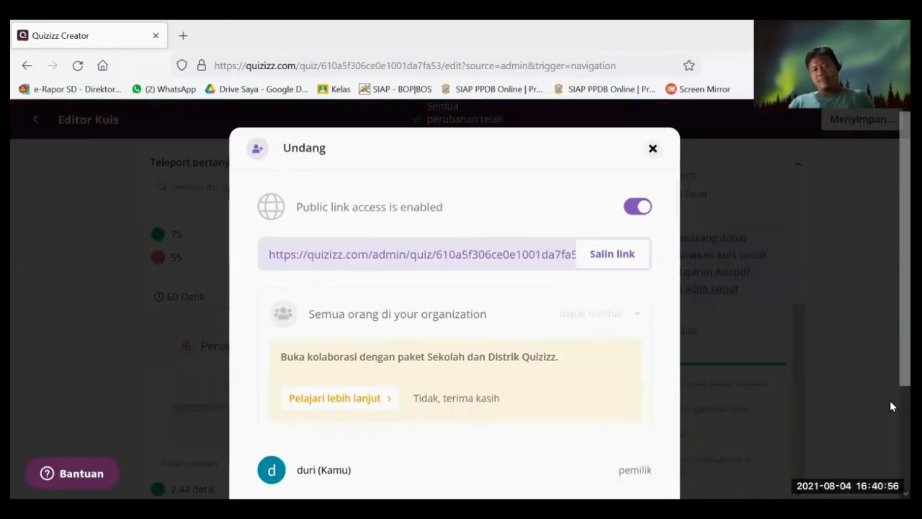
pyautogui.scroll(-3, 569, 350)
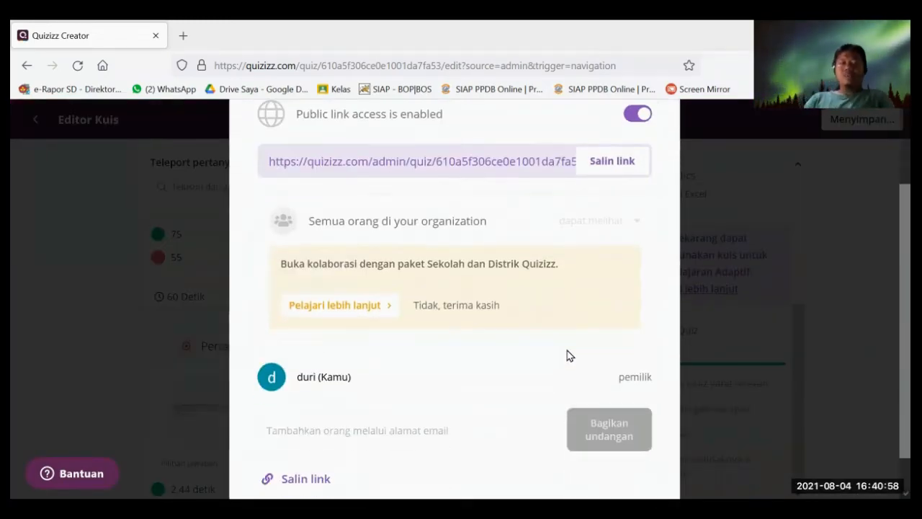
pyautogui.scroll(2, 576, 338)
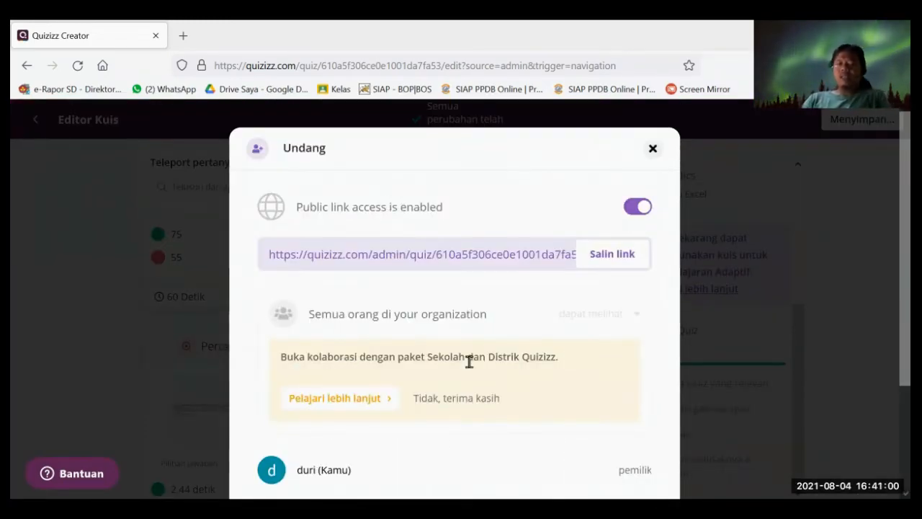
pyautogui.scroll(-2, 510, 361)
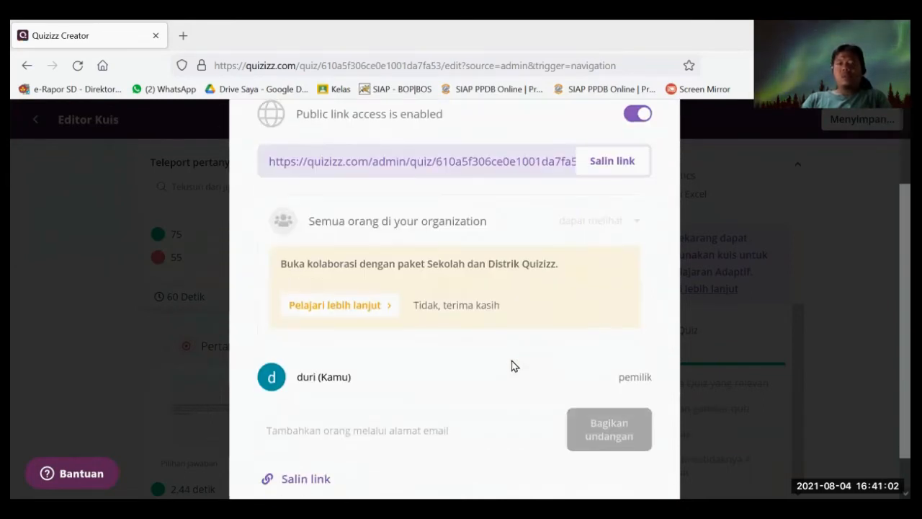
pyautogui.scroll(2, 464, 192)
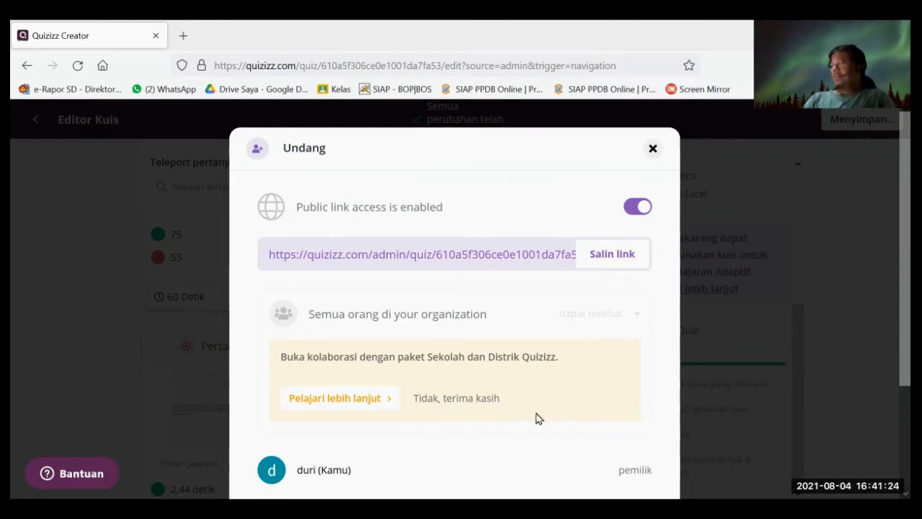
pyautogui.scroll(-2, 432, 423)
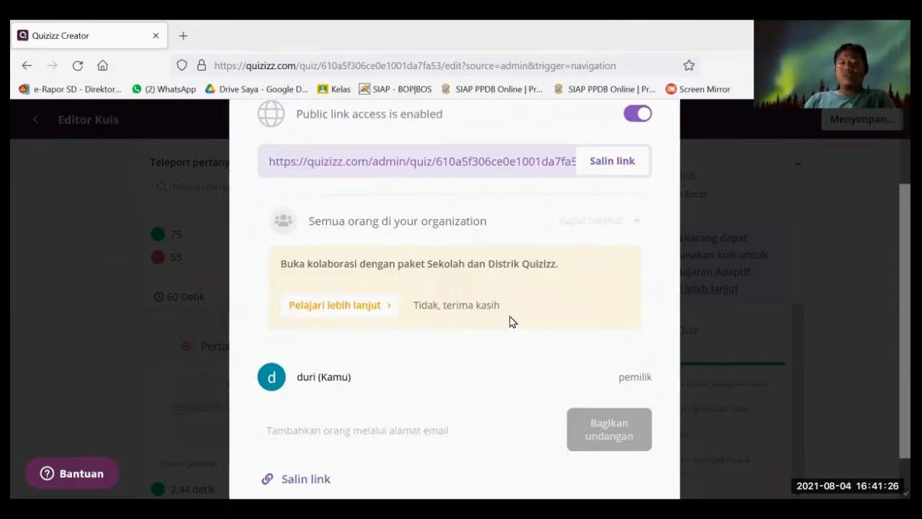
pyautogui.scroll(2, 501, 315)
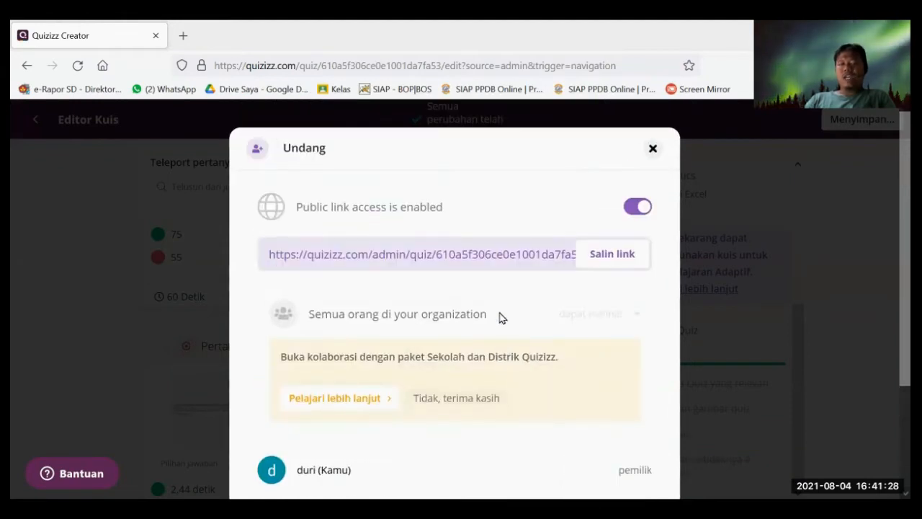
pyautogui.scroll(-2, 501, 317)
pyautogui.scroll(2, 618, 323)
pyautogui.scroll(-1, 646, 262)
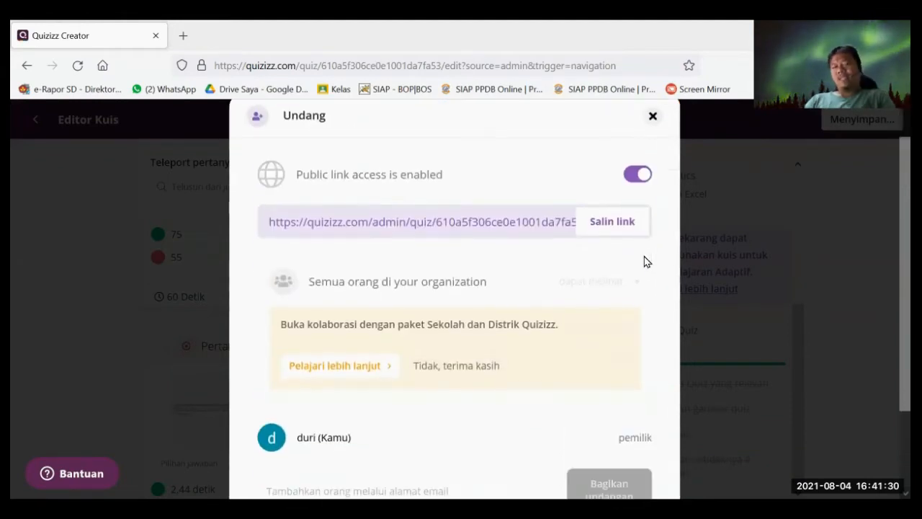
pyautogui.scroll(-2, 646, 261)
pyautogui.scroll(2, 650, 268)
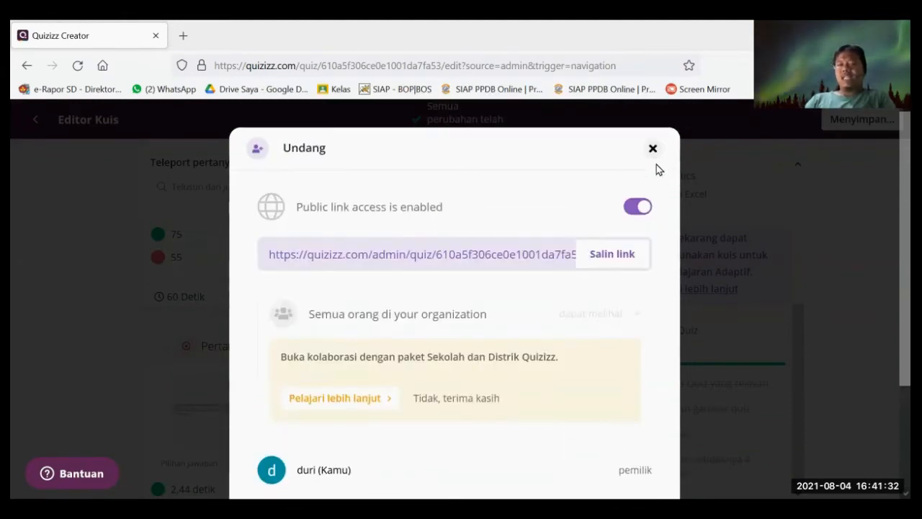
pyautogui.click(652, 148)
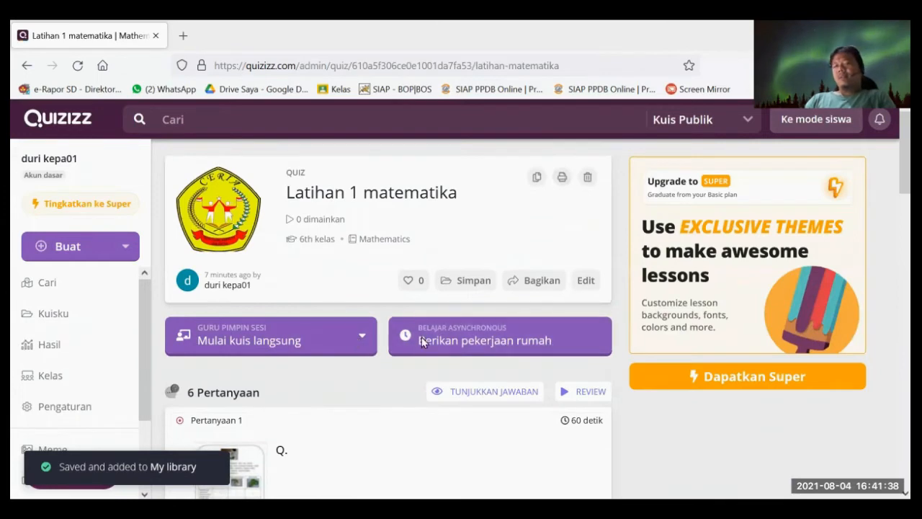
pyautogui.scroll(-2, 421, 337)
pyautogui.scroll(2, 536, 277)
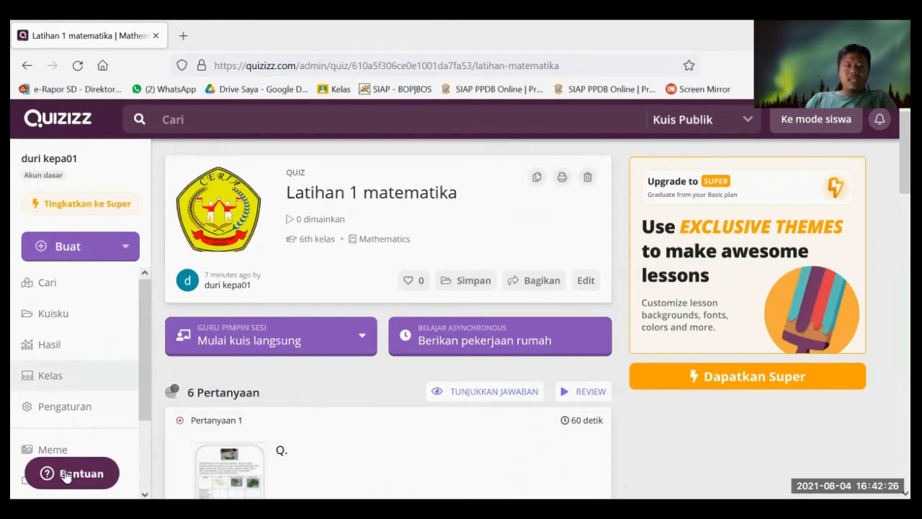
# - Go to the Kelas page and scroll down to the Buat kelas / import options
pyautogui.click(47, 382)
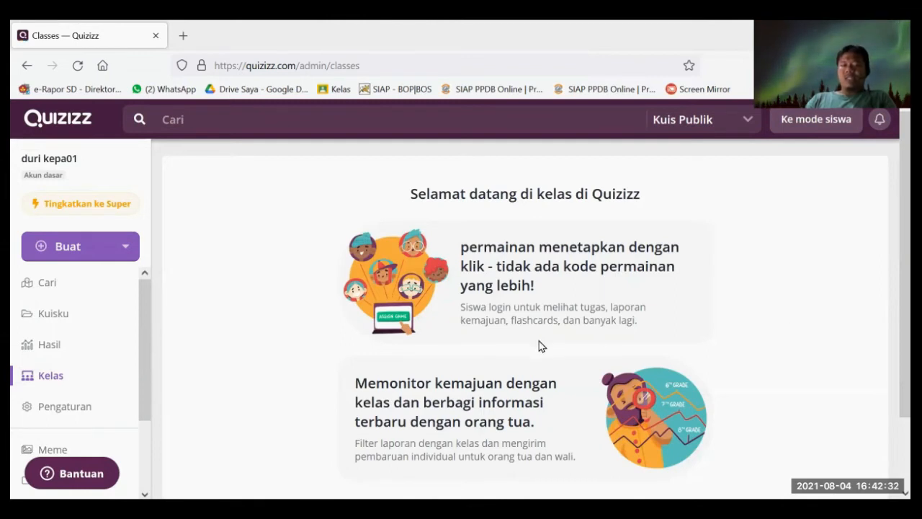
pyautogui.scroll(-2, 541, 346)
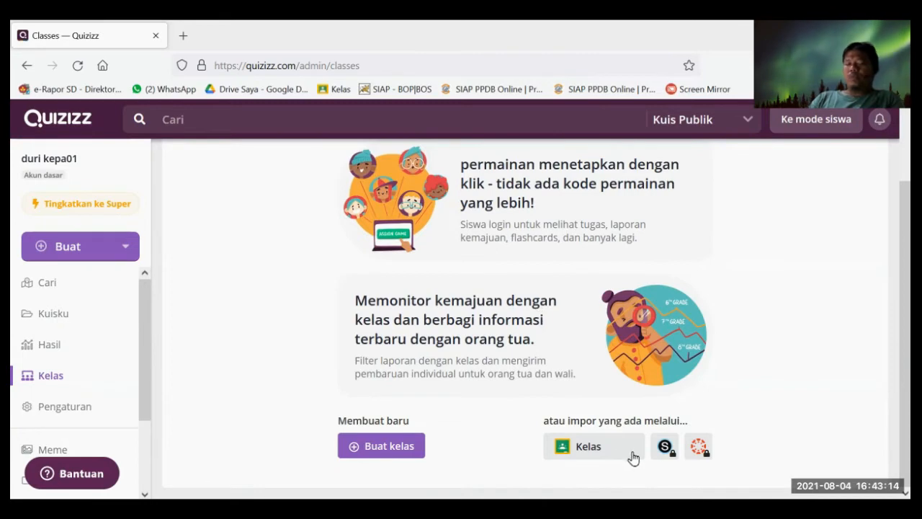
# - Start the Google Classroom import and allow Quizizz access with Izinkan on the consent page
pyautogui.click(596, 449)
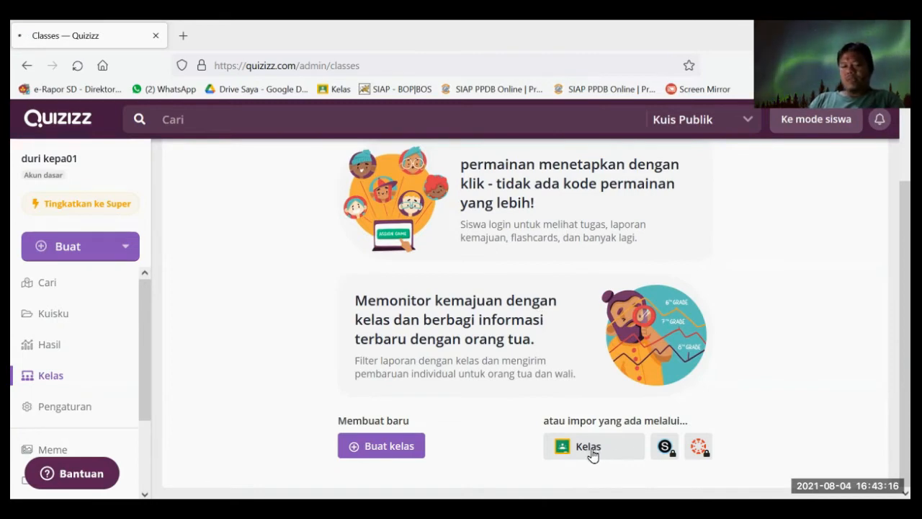
pyautogui.scroll(-3, 562, 257)
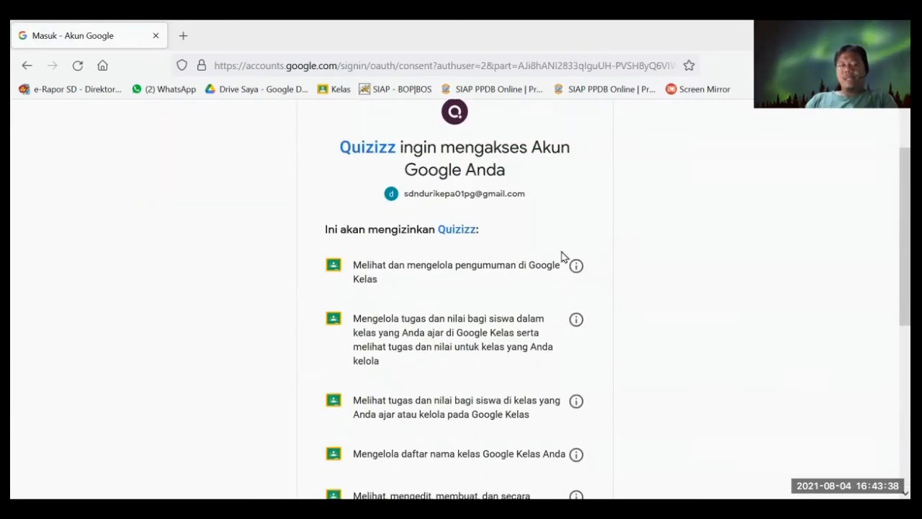
pyautogui.scroll(2, 504, 257)
pyautogui.scroll(-2, 596, 245)
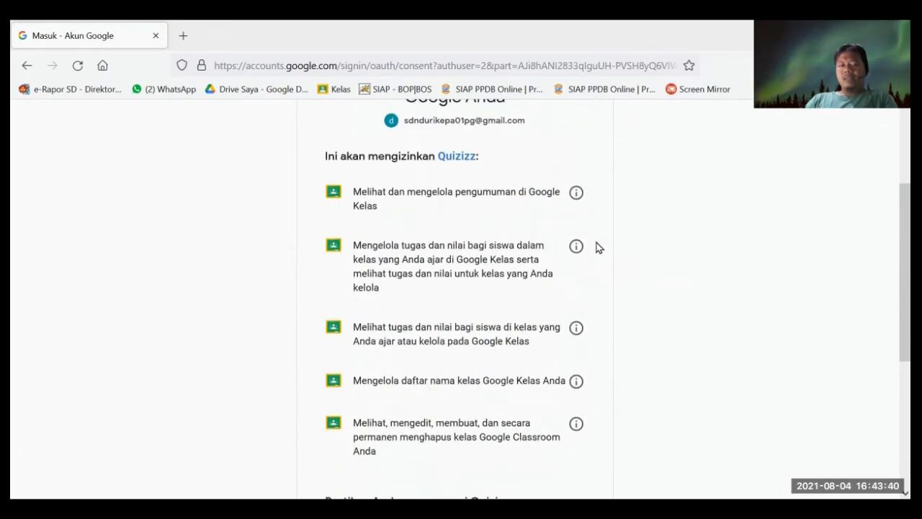
pyautogui.scroll(-3, 455, 259)
pyautogui.scroll(4, 455, 278)
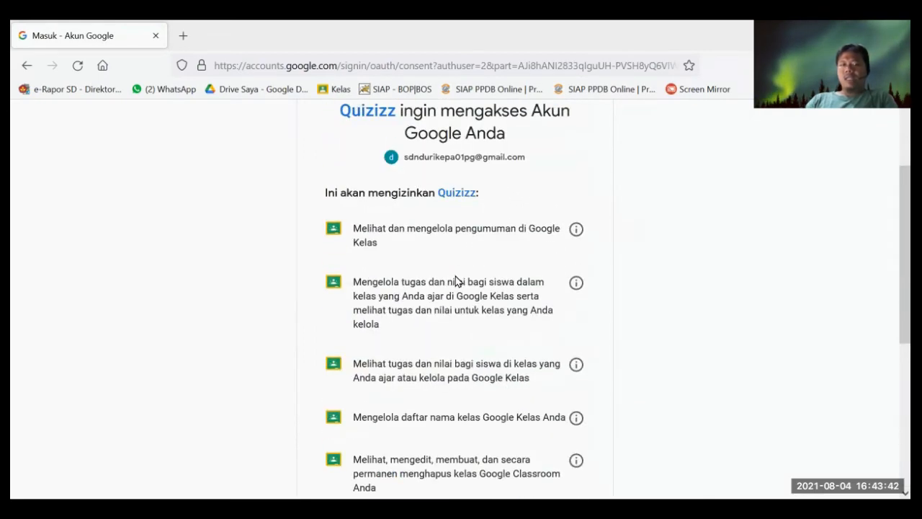
pyautogui.scroll(-4, 455, 278)
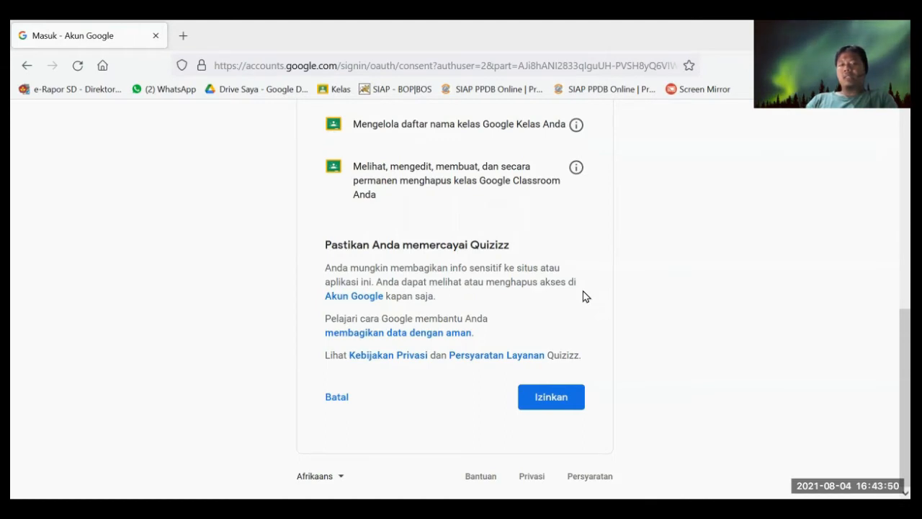
pyautogui.click(563, 401)
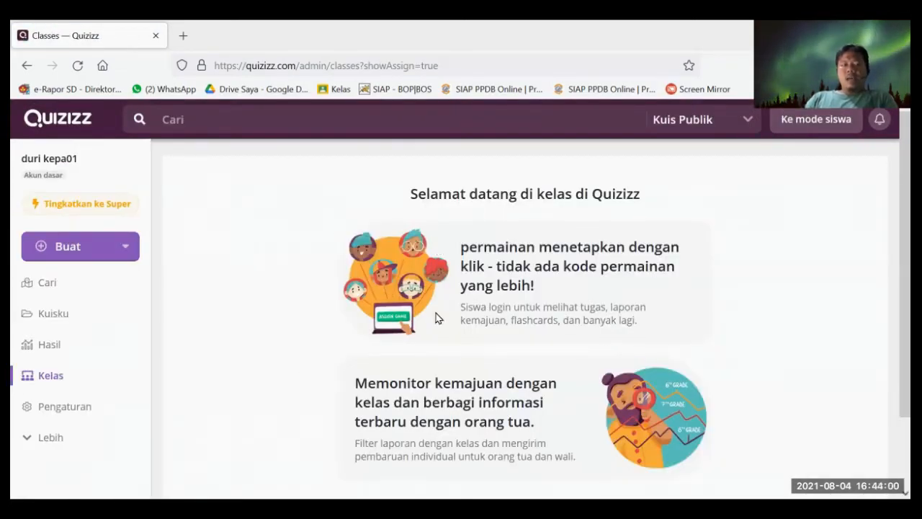
# - Scroll the empty Kelas page to its create-class and Google Classroom import options
pyautogui.scroll(-3, 440, 322)
pyautogui.scroll(2, 455, 310)
pyautogui.scroll(1, 448, 309)
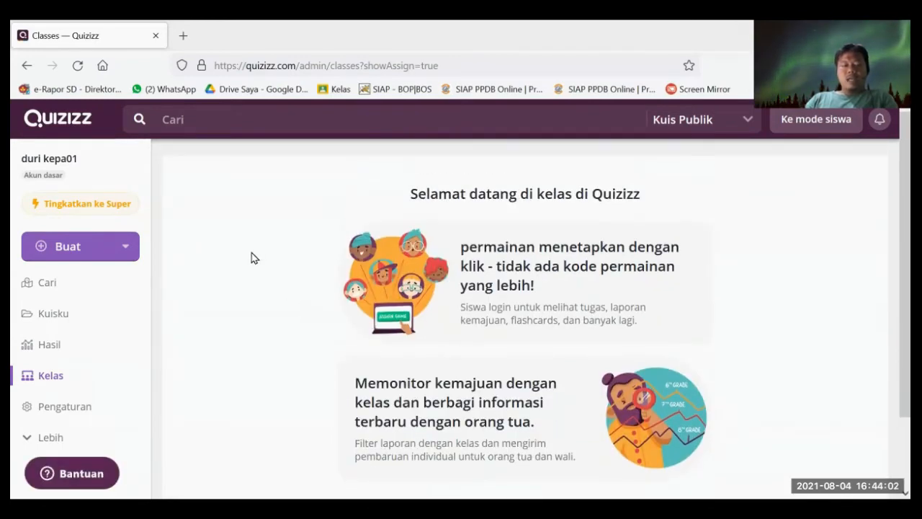
pyautogui.scroll(-3, 576, 325)
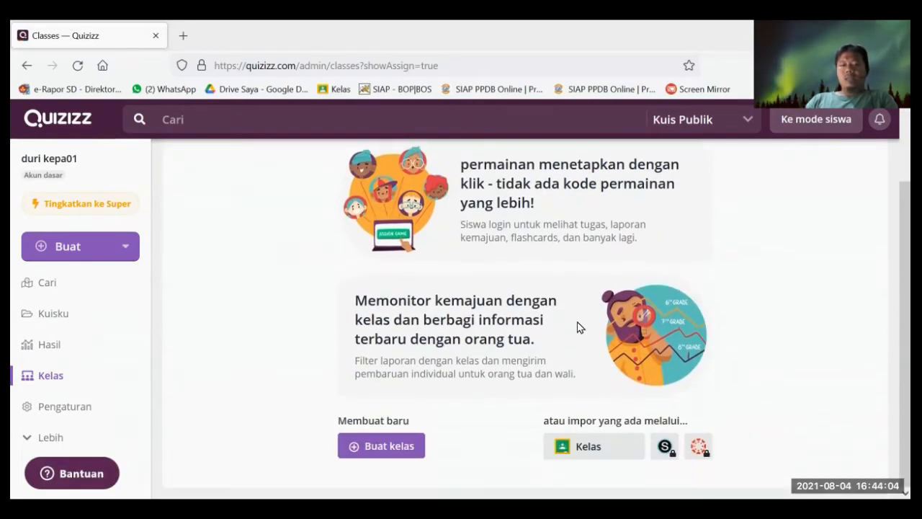
pyautogui.scroll(3, 545, 284)
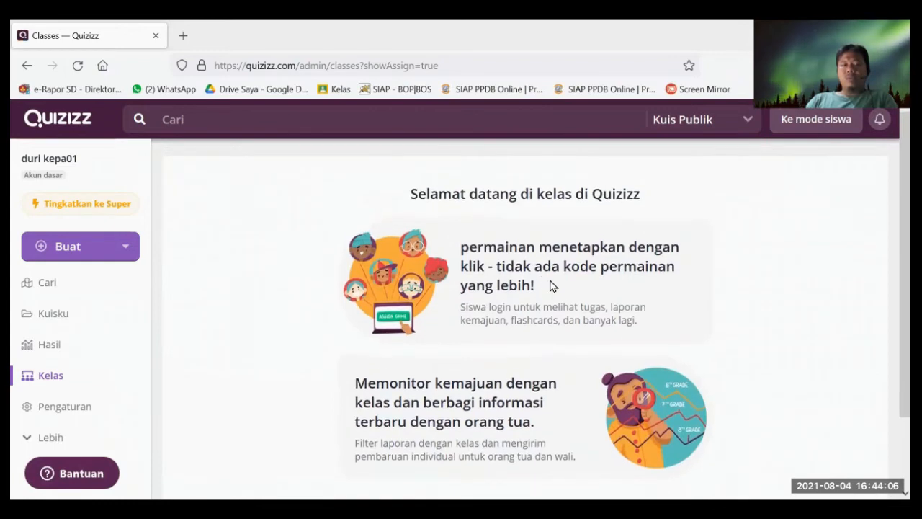
pyautogui.scroll(-3, 597, 292)
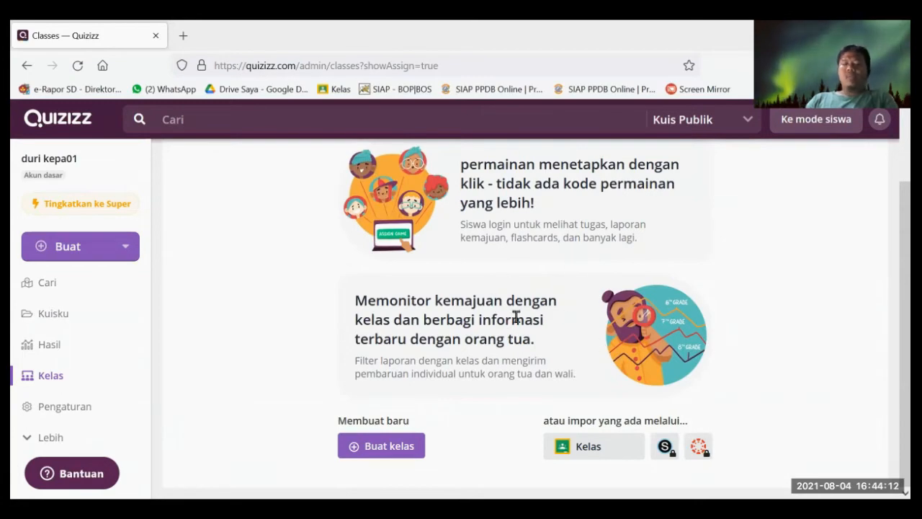
# - Import Bahasa Indonesia and MATEMATIKA 2021/2022 from Google Classroom, requiring students to give a parent email
pyautogui.click(579, 449)
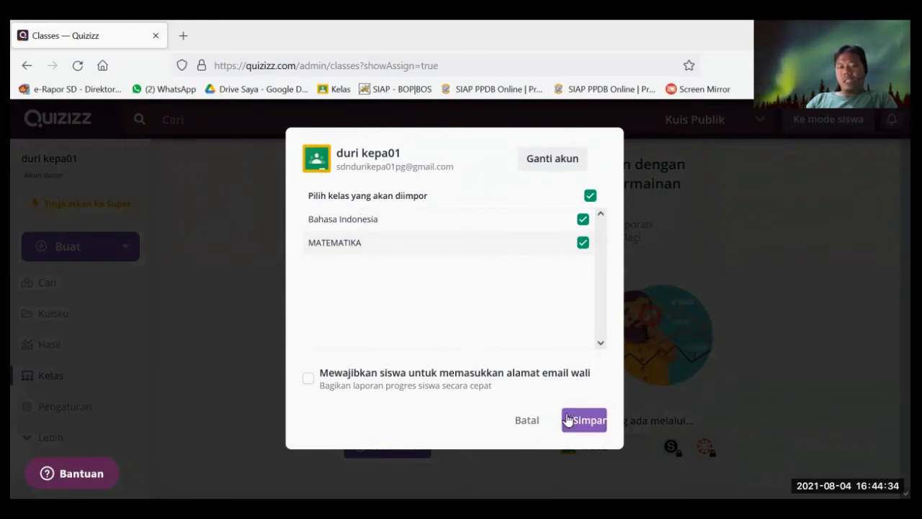
pyautogui.click(567, 420)
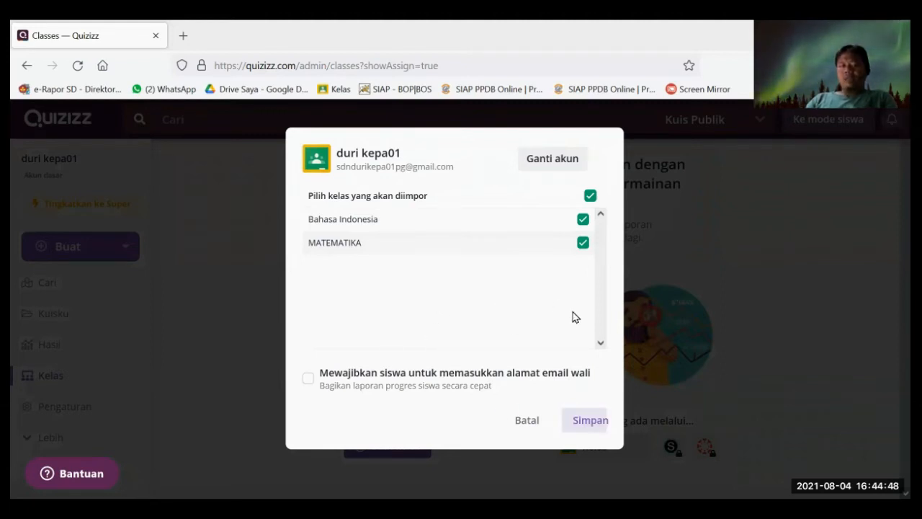
pyautogui.click(307, 382)
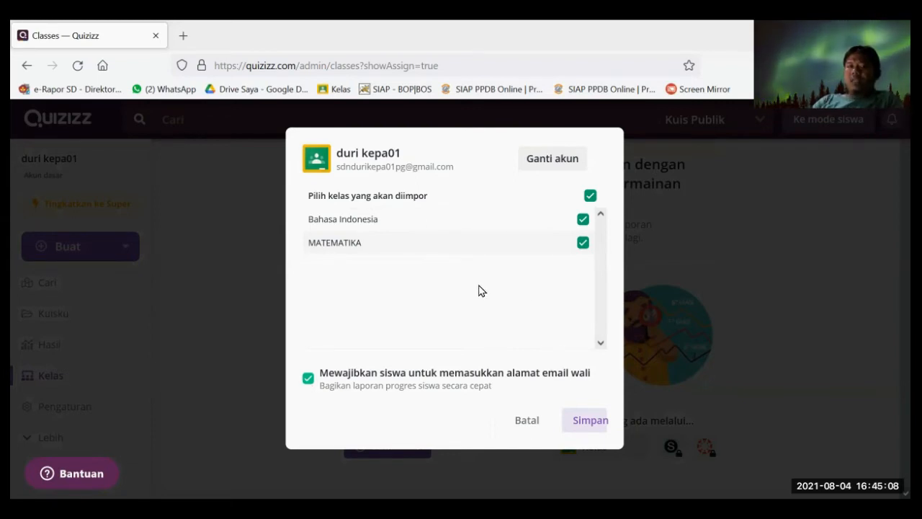
pyautogui.click(583, 423)
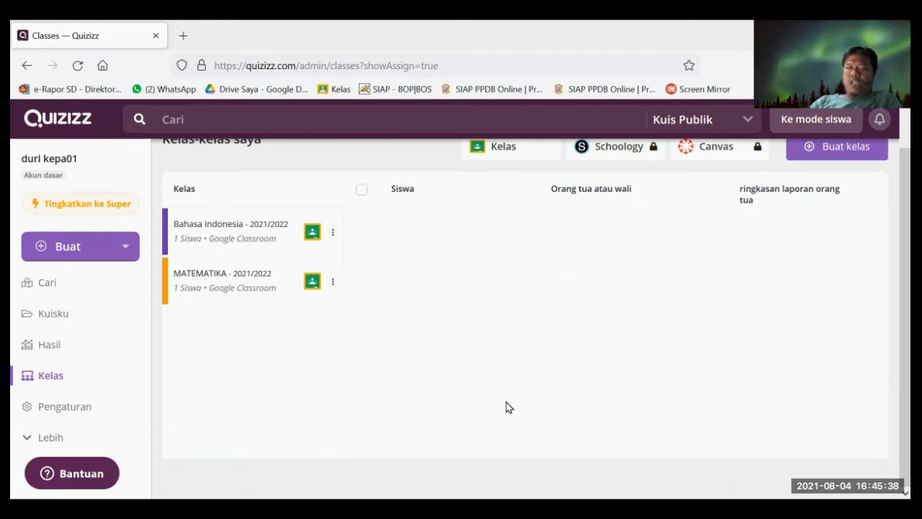
# - Review the Bahasa Indonesia and MATEMATIKA student lists, then open Google Classroom from the Kelas bookmark
pyautogui.click(234, 243)
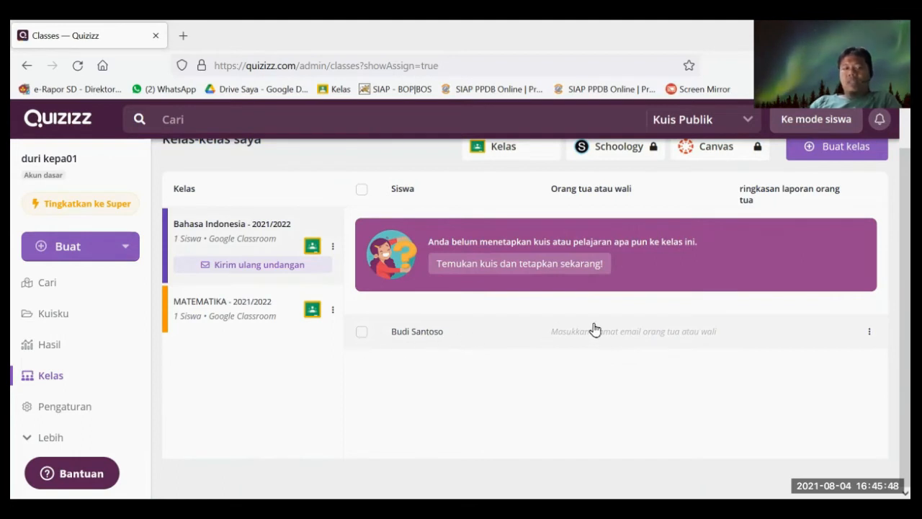
pyautogui.click(203, 317)
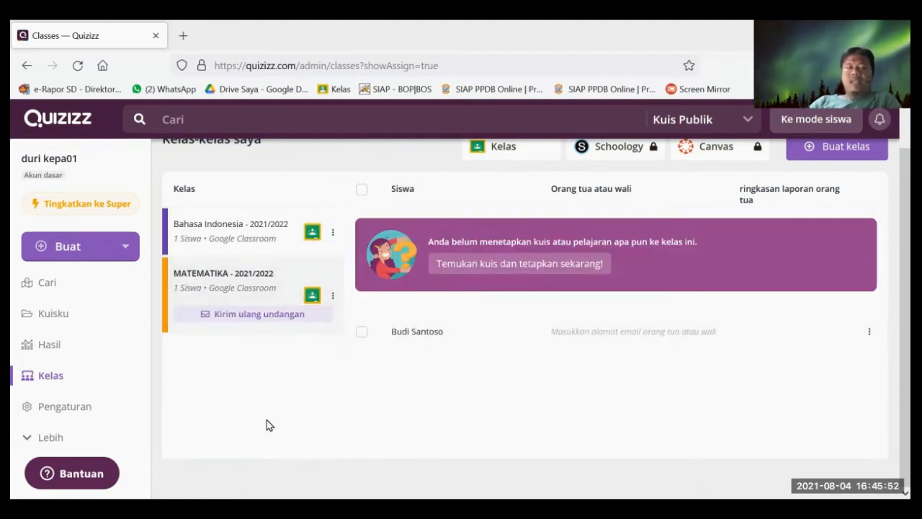
pyautogui.scroll(1, 273, 436)
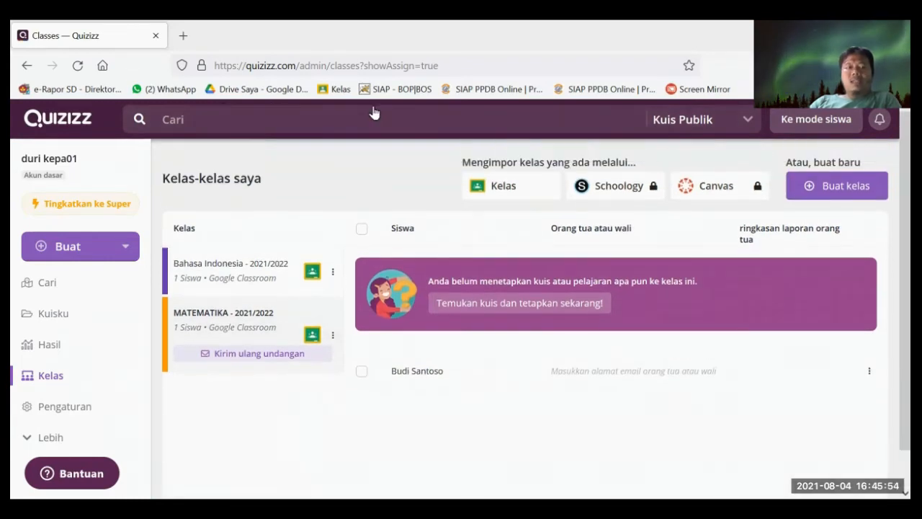
pyautogui.click(332, 88)
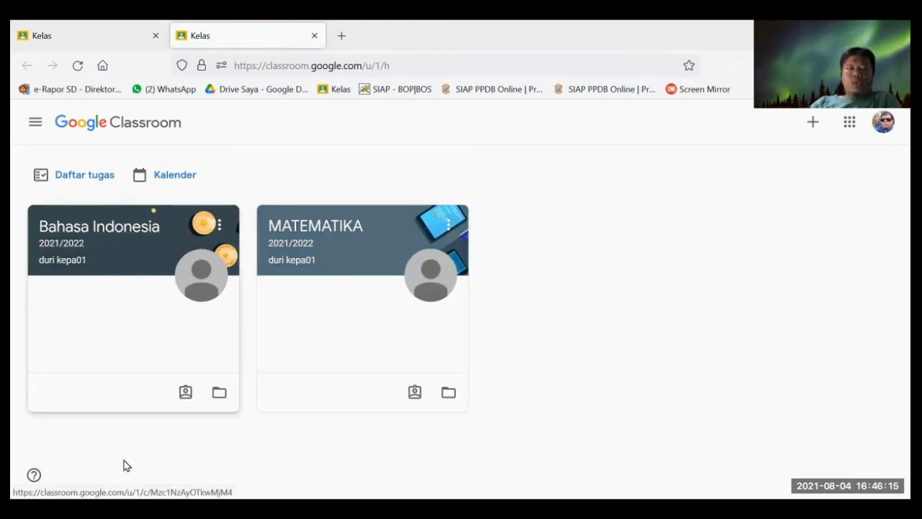
# - Open the Bahasa Indonesia 2021/2022 class stream and scroll to the Quizizz invite post
pyautogui.click(123, 265)
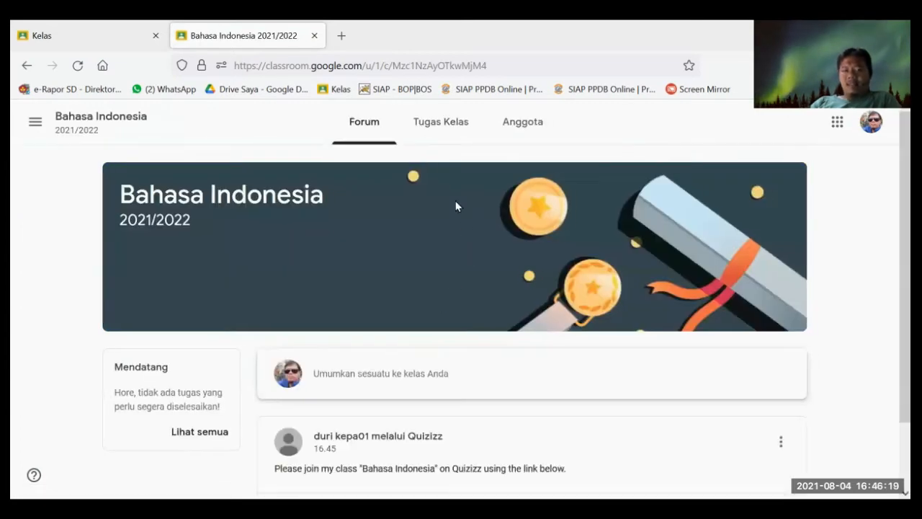
pyautogui.scroll(-2, 444, 353)
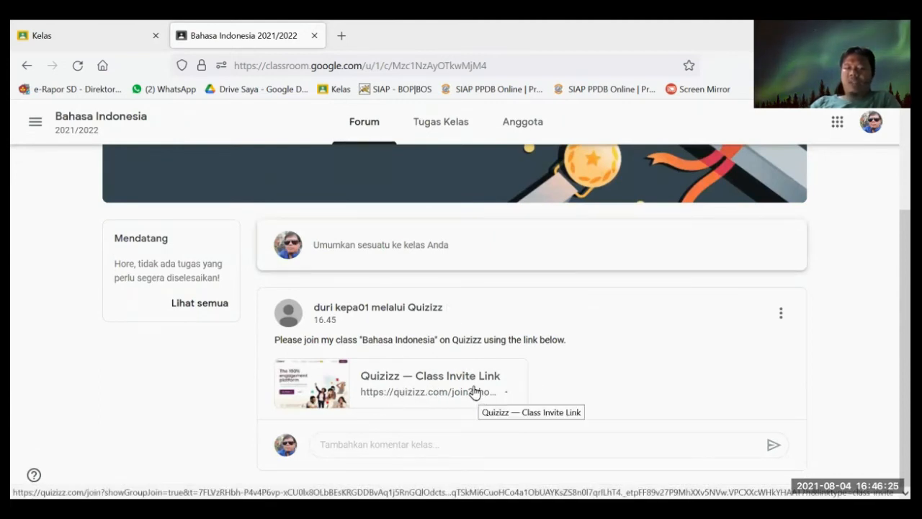
# - Follow the Quizizz class invite link and grant Quizizz access to the Google account (Izinkan)
pyautogui.click(431, 380)
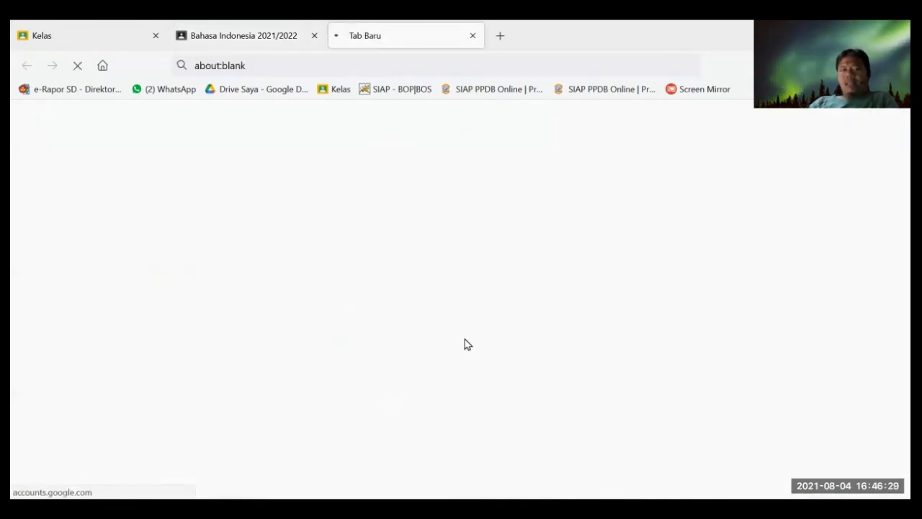
pyautogui.scroll(-3, 525, 329)
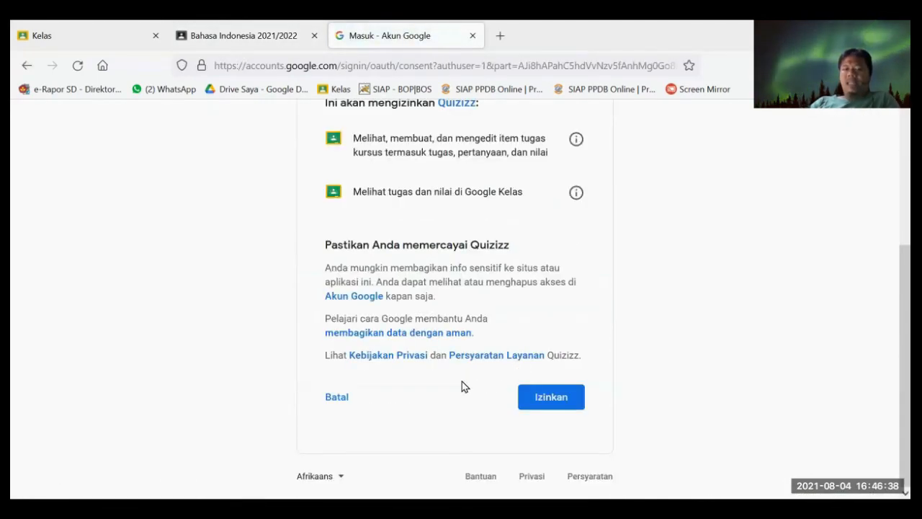
pyautogui.click(547, 401)
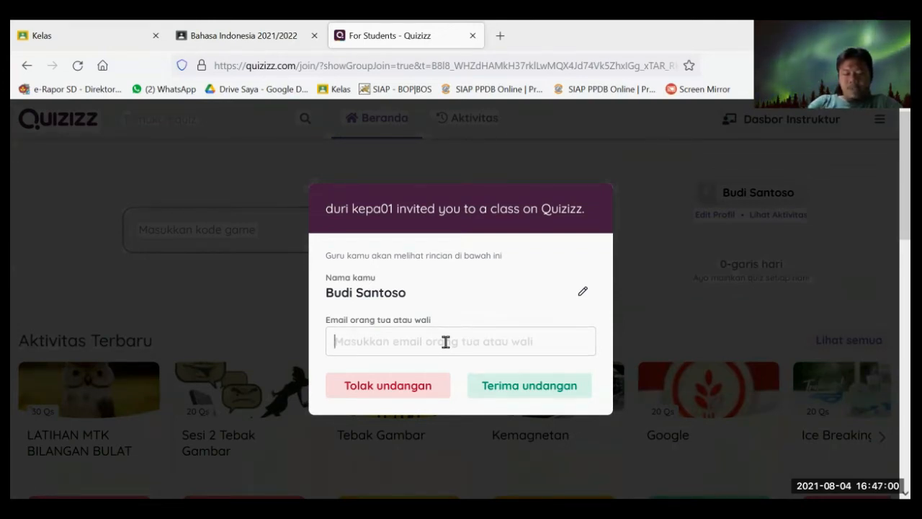
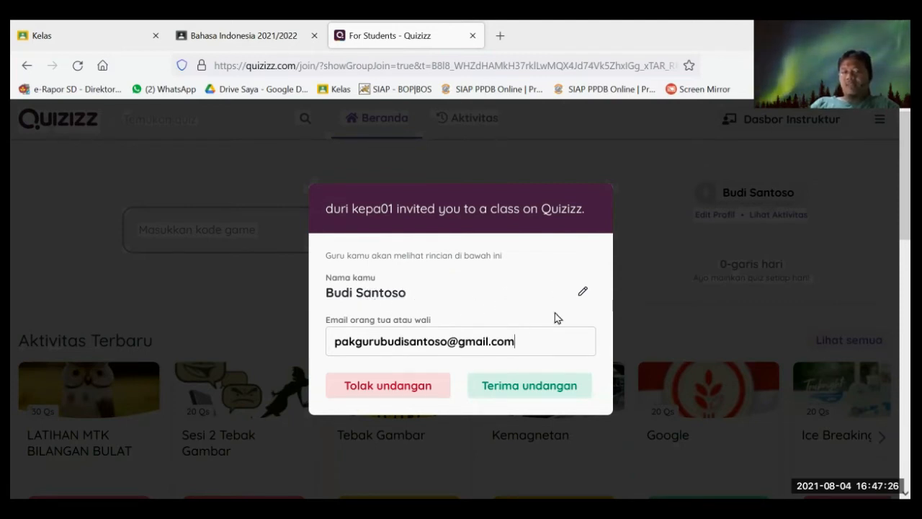
# - Enter the parent's e-mail, accept the Bahasa Indonesia invitation, confirm BAIK, and close the student tab
pyautogui.click(494, 388)
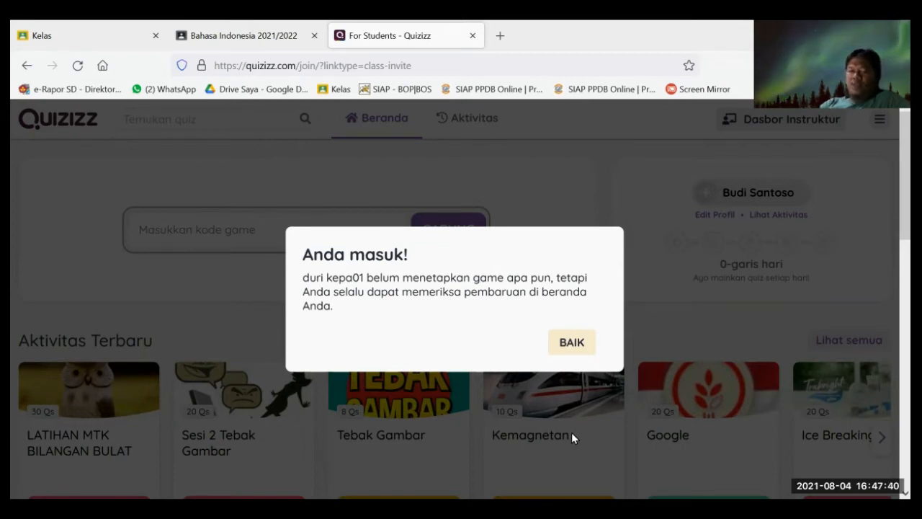
pyautogui.click(565, 344)
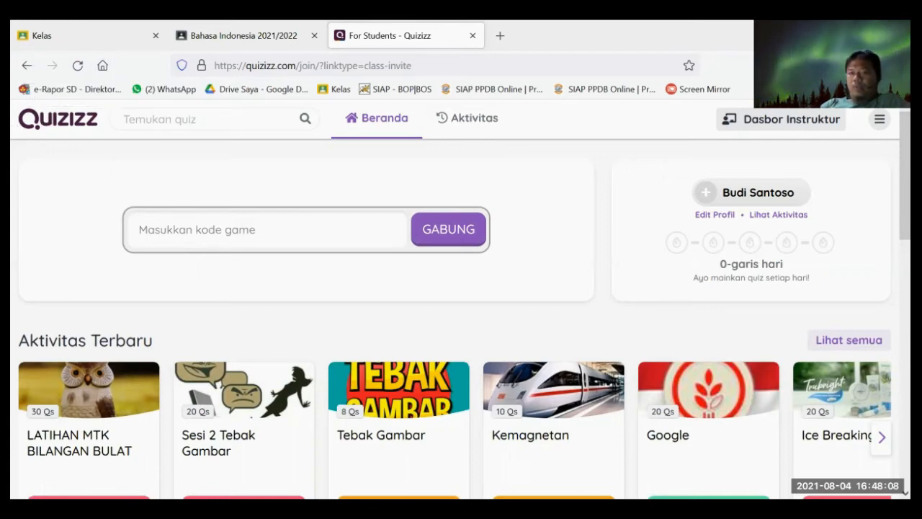
pyautogui.click(473, 36)
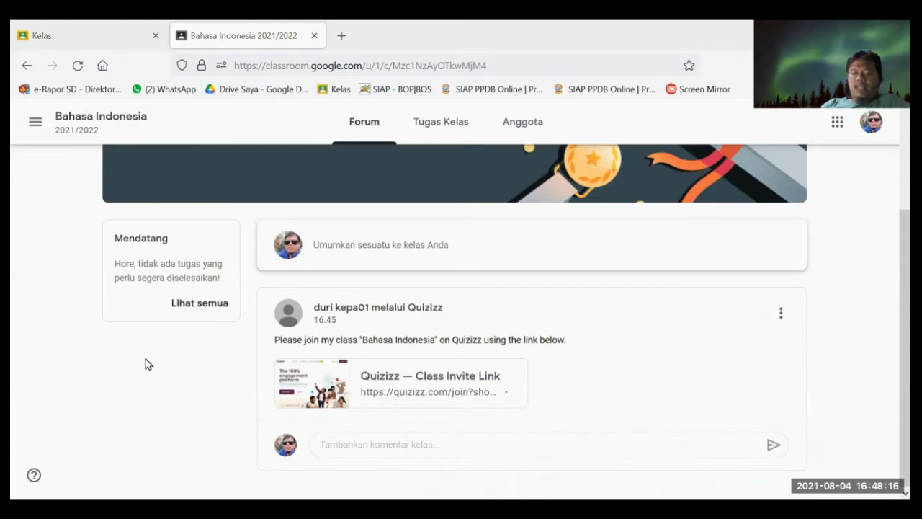
# - Switch to the MATEMATIKA class, check Tugas Kelas, and follow the Quizizz invite link from Forum
pyautogui.click(35, 122)
pyautogui.click(66, 338)
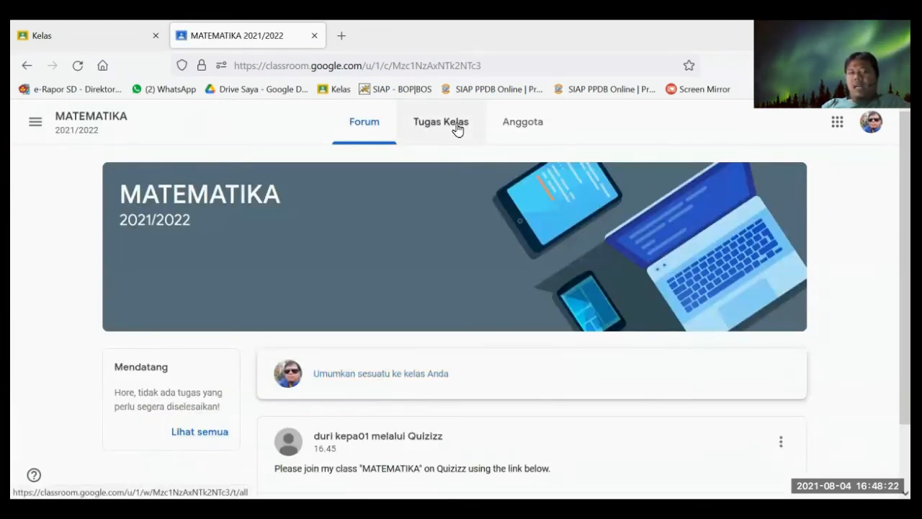
pyautogui.click(454, 131)
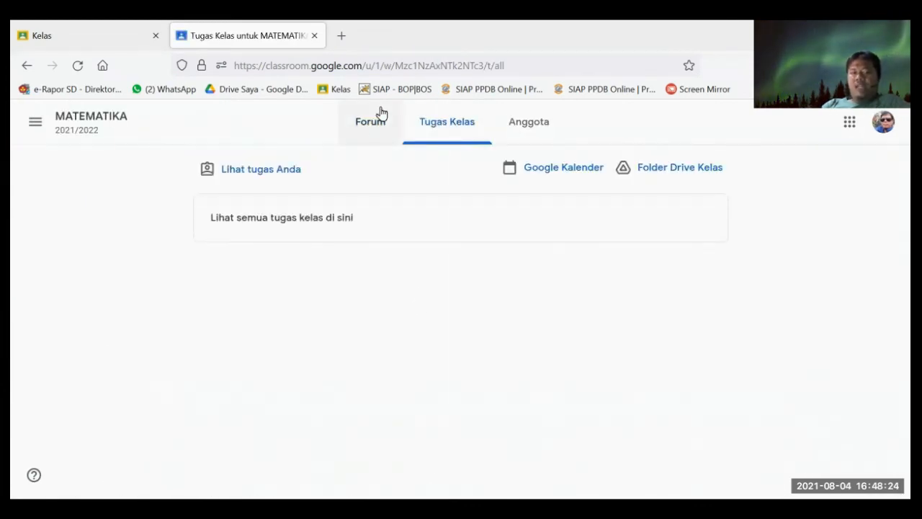
pyautogui.click(373, 130)
pyautogui.scroll(-3, 377, 403)
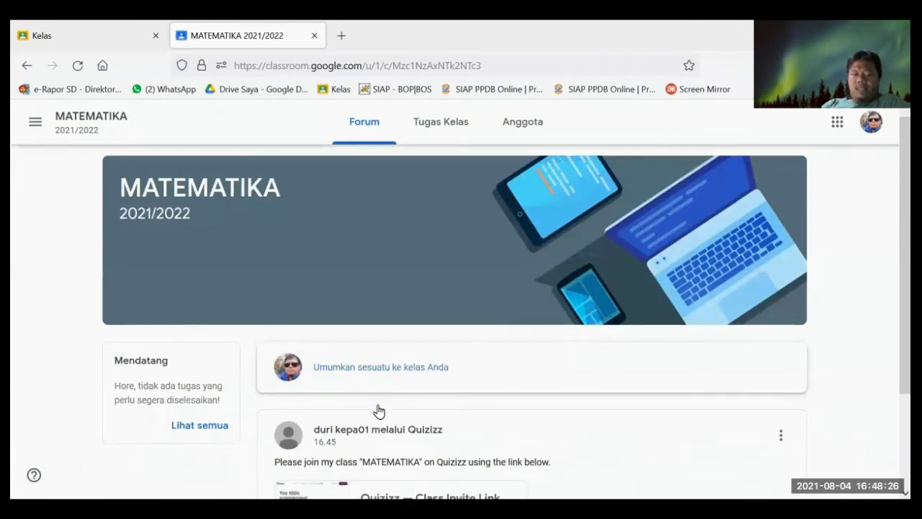
pyautogui.click(407, 392)
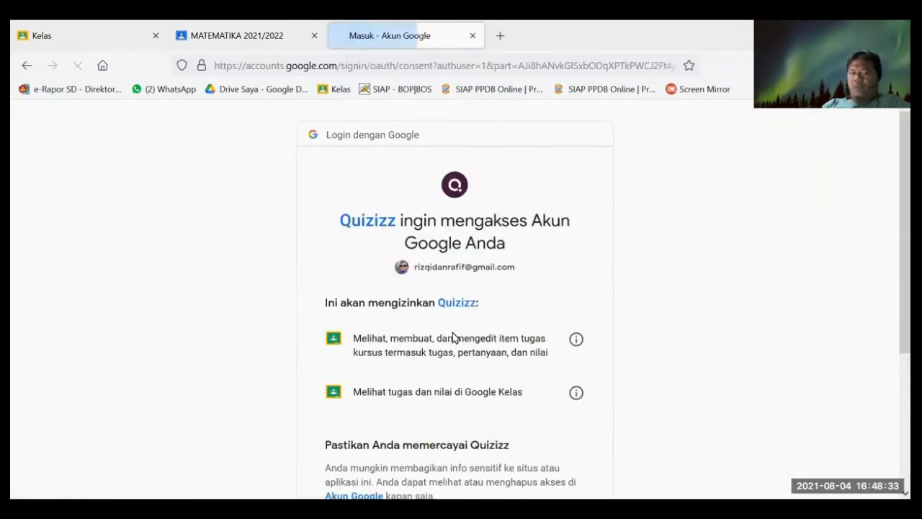
pyautogui.scroll(-4, 453, 335)
# - Allow Quizizz access, enter the parent's e-mail, and accept the MATEMATIKA class invitation
pyautogui.click(538, 402)
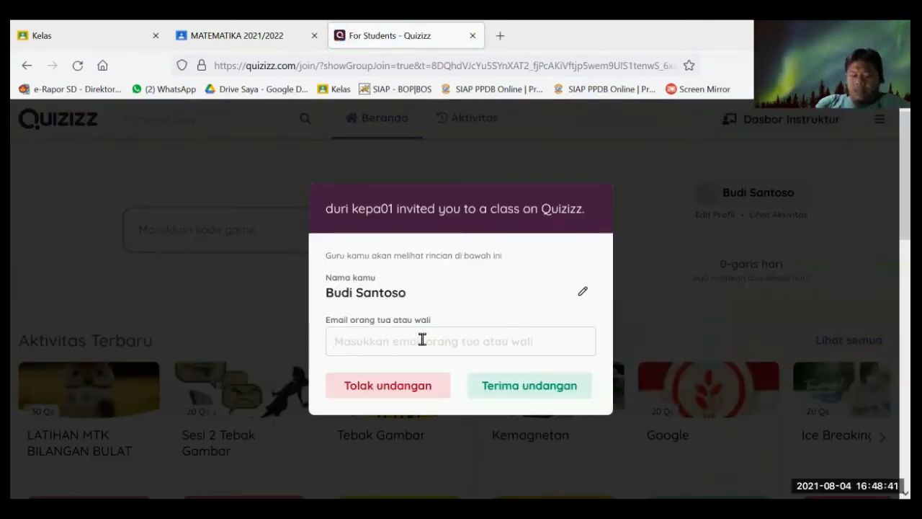
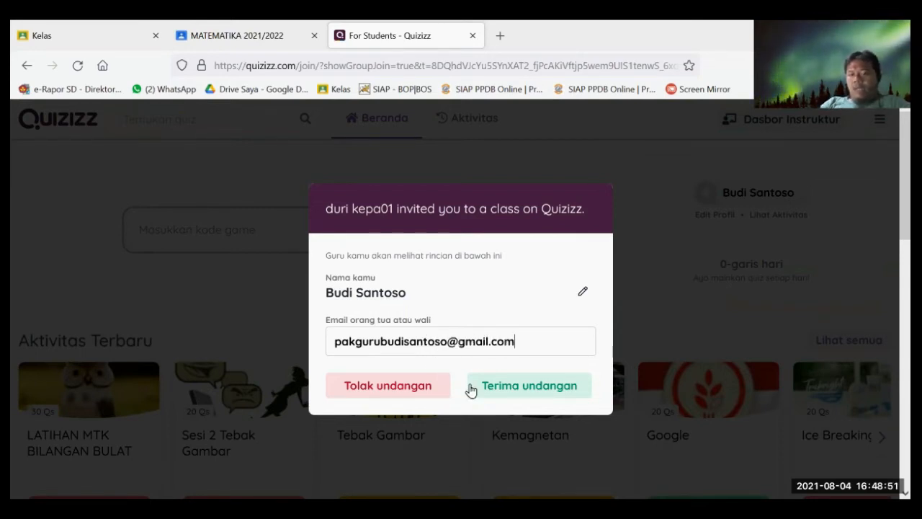
pyautogui.click(502, 387)
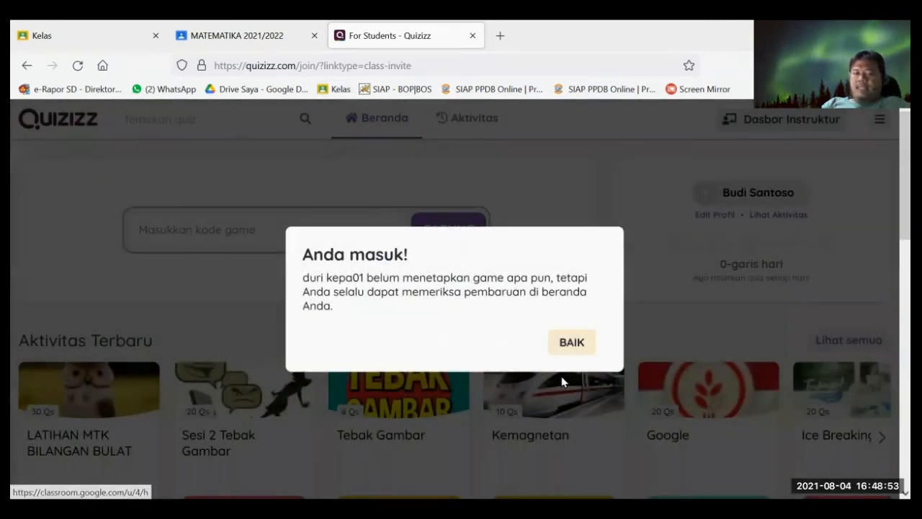
pyautogui.click(572, 343)
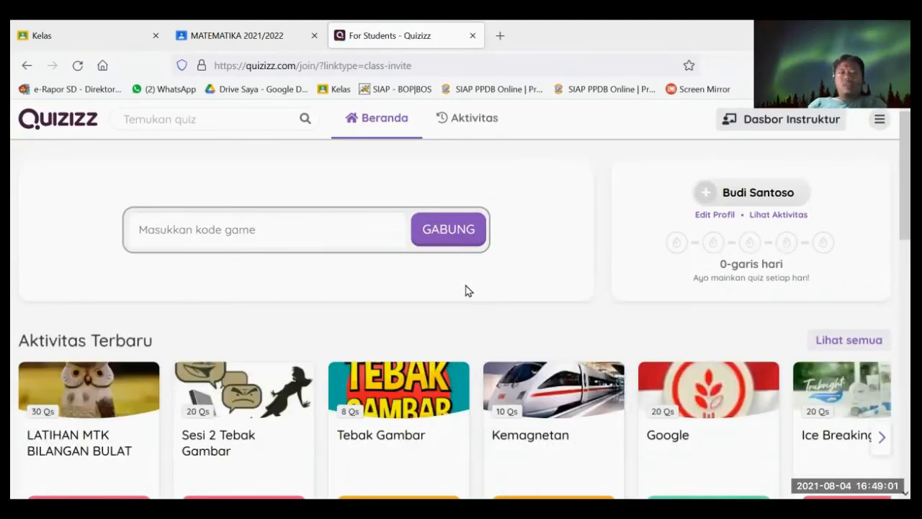
# - Close the student Quizizz tab to return to the teacher's Latihan 1 matematika quiz
pyautogui.click(472, 36)
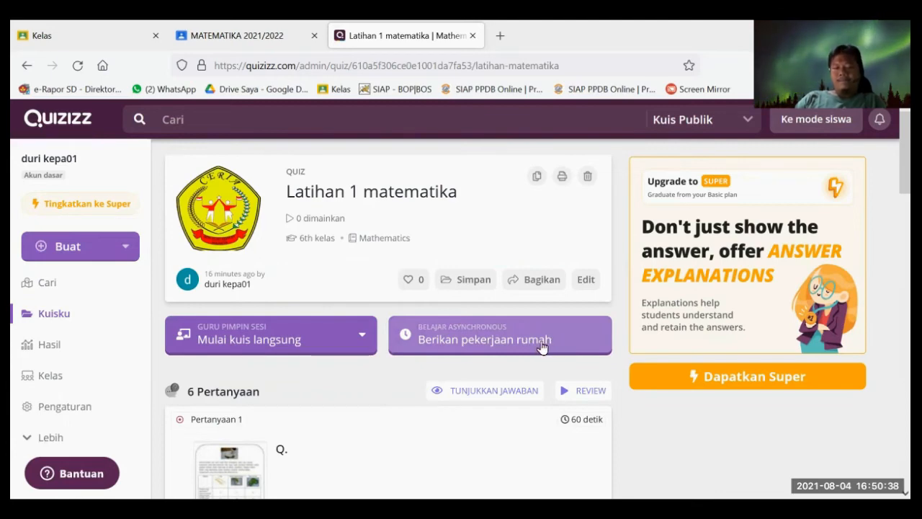
# - Assign the quiz as homework with the deadline at 09:00 AM on Thursday, August 5
pyautogui.click(487, 342)
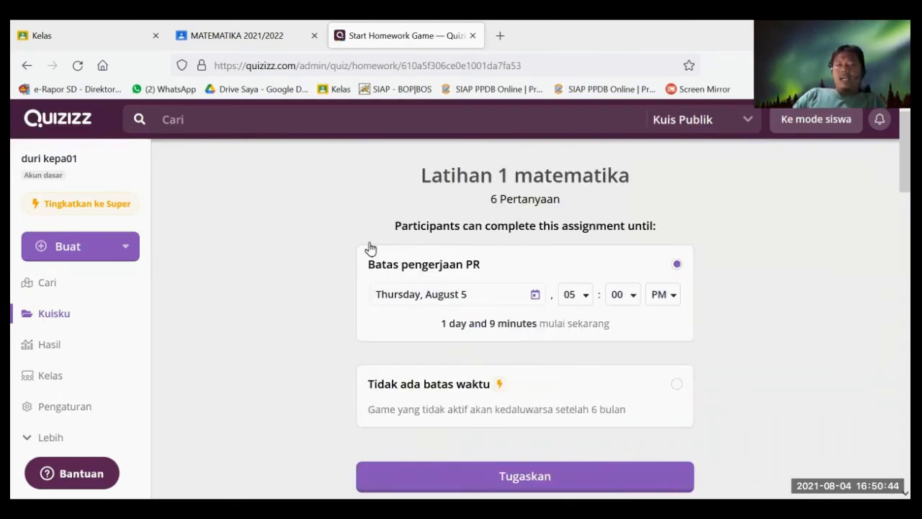
pyautogui.scroll(-1, 590, 331)
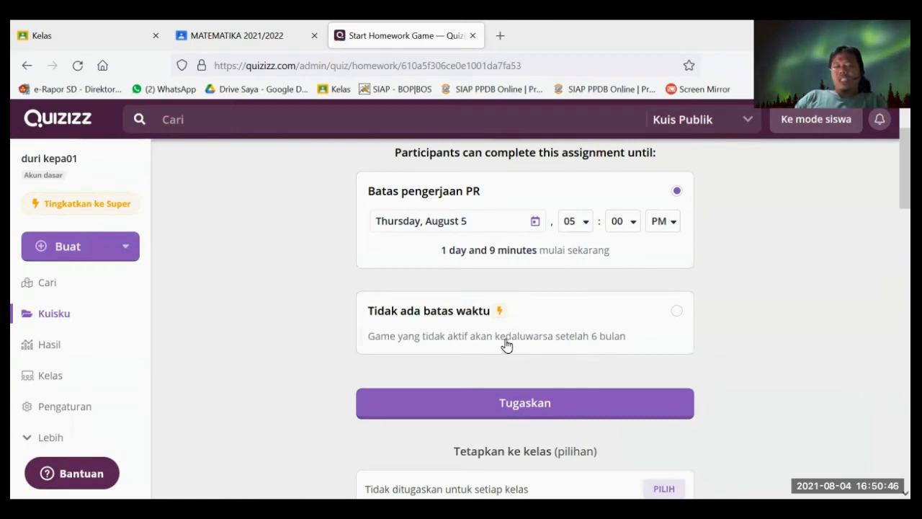
pyautogui.scroll(1, 505, 342)
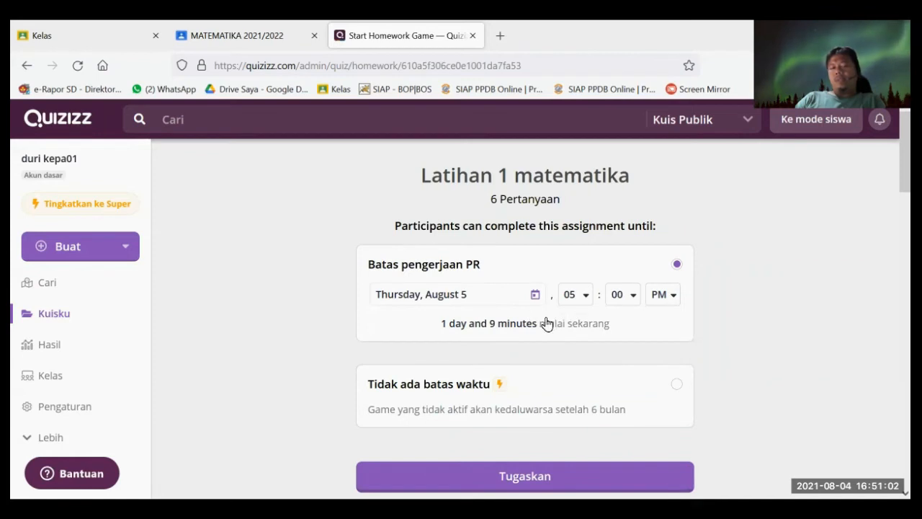
pyautogui.click(587, 302)
pyautogui.scroll(-2, 583, 401)
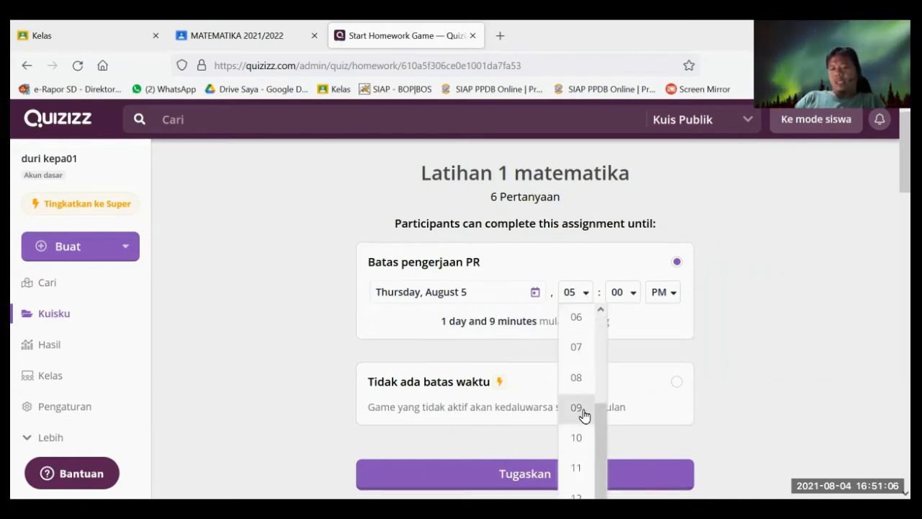
pyautogui.scroll(-3, 584, 410)
pyautogui.scroll(3, 589, 372)
pyautogui.scroll(1, 663, 321)
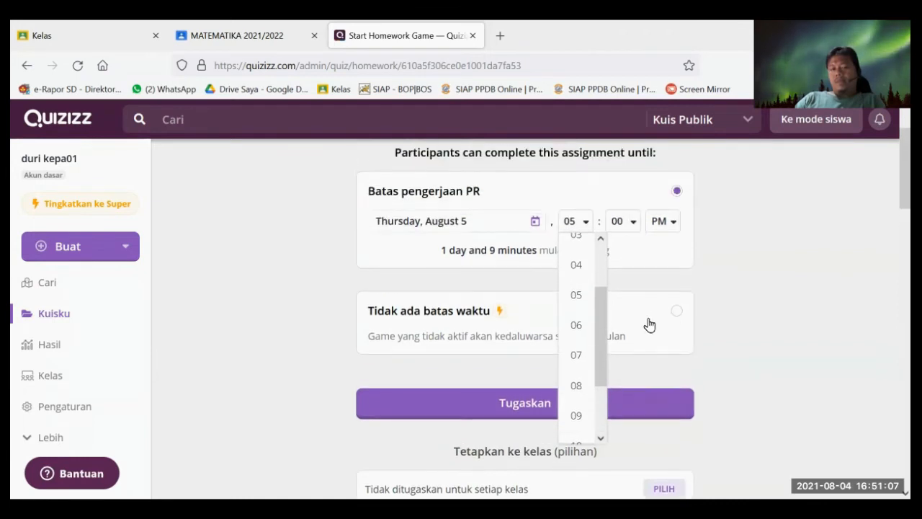
pyautogui.click(580, 418)
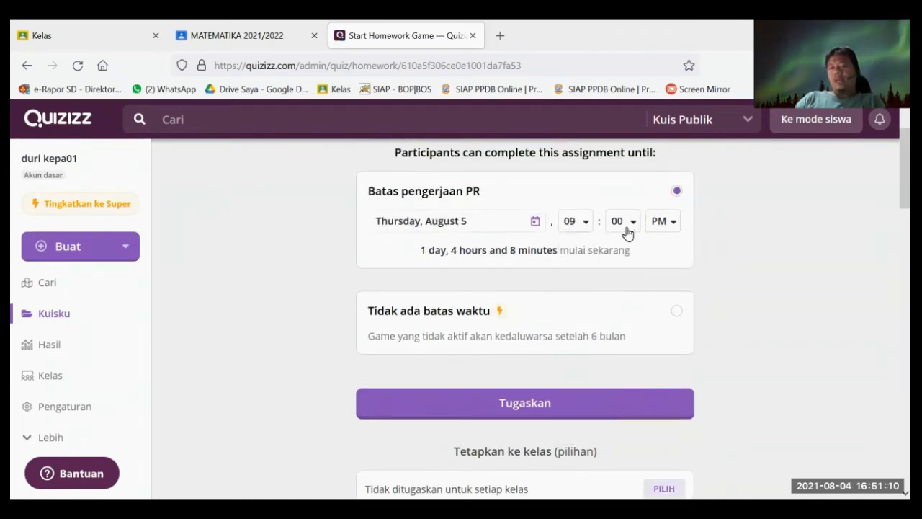
pyautogui.click(670, 229)
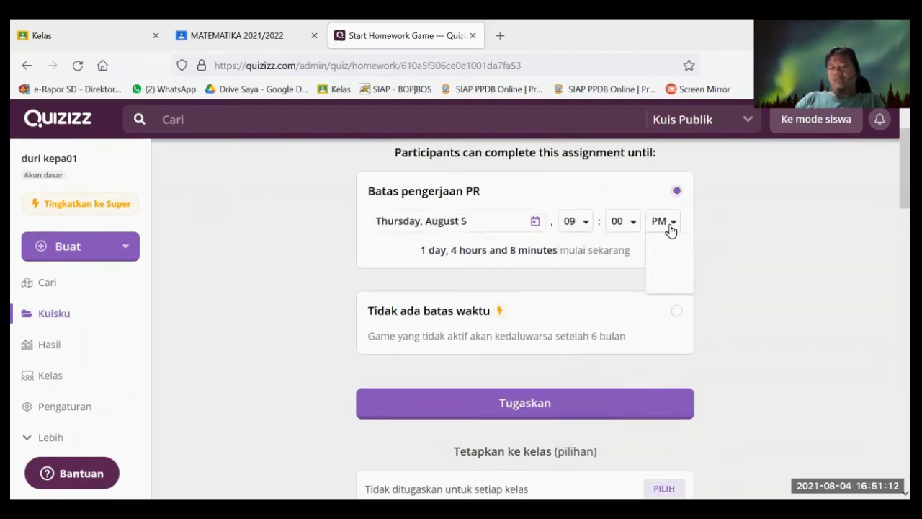
pyautogui.click(666, 245)
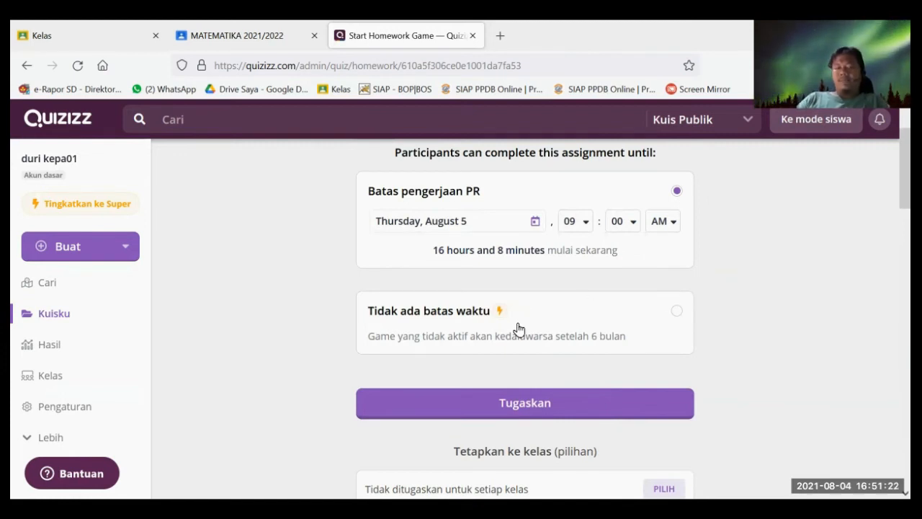
pyautogui.scroll(-2, 589, 325)
pyautogui.scroll(-2, 468, 274)
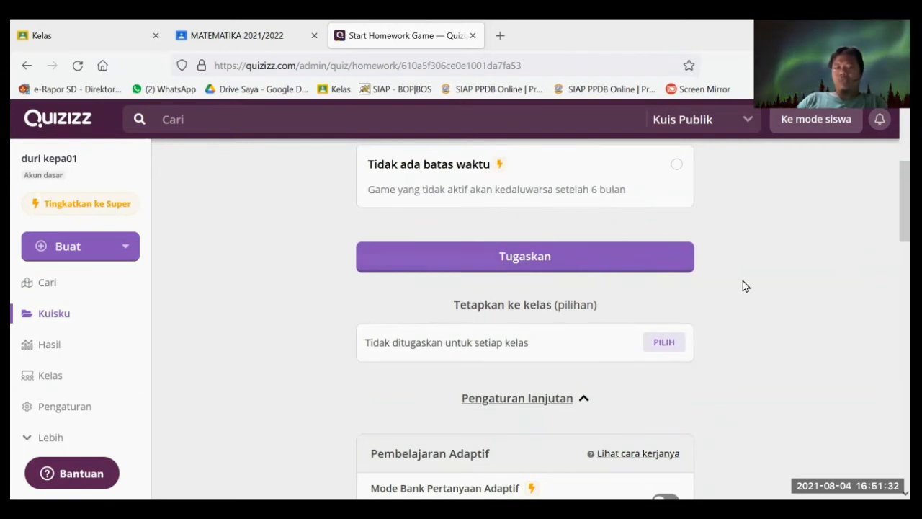
pyautogui.scroll(-1, 749, 287)
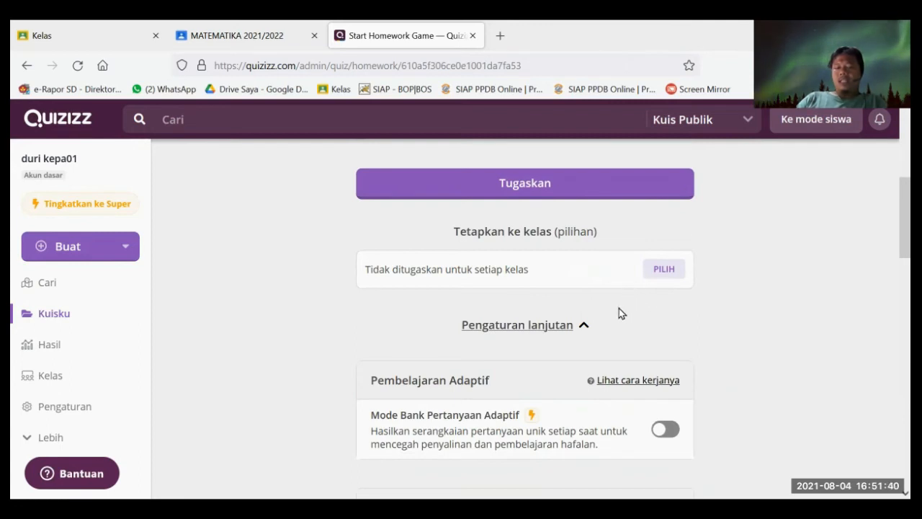
pyautogui.scroll(-2, 712, 314)
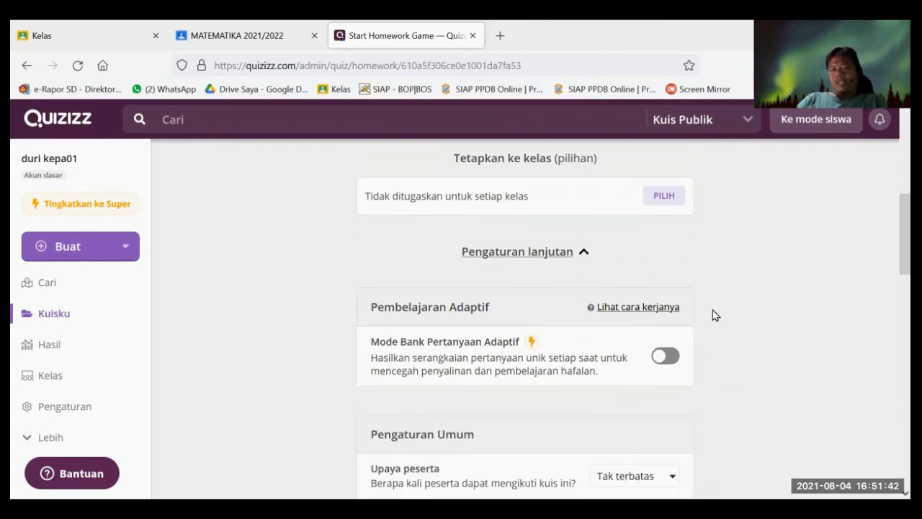
pyautogui.scroll(-1, 652, 252)
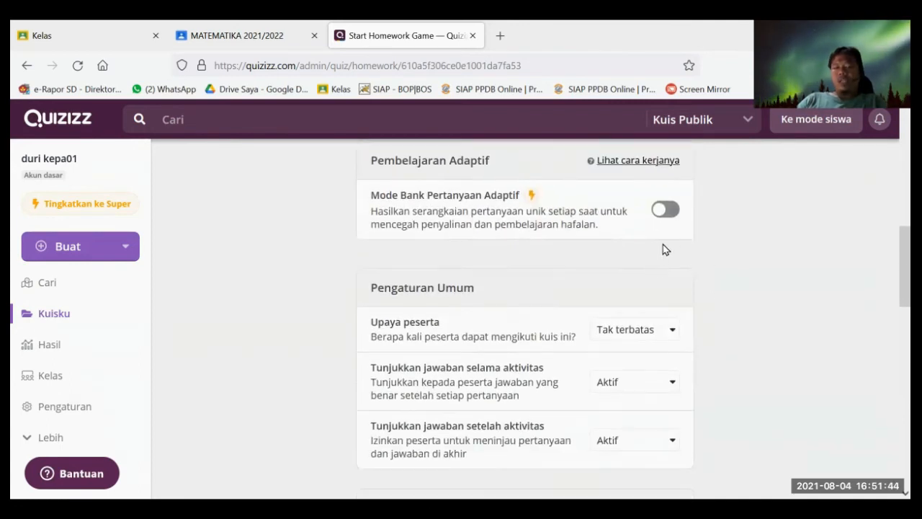
pyautogui.scroll(-1, 652, 216)
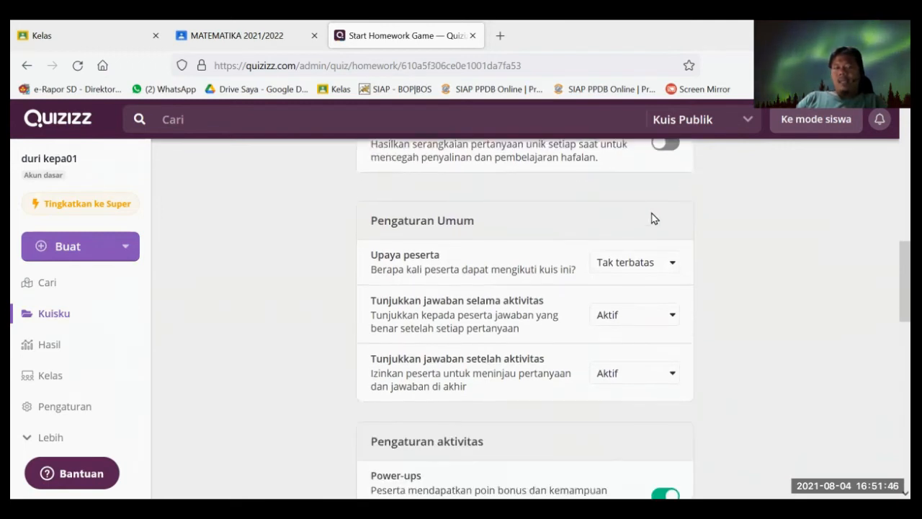
pyautogui.scroll(1, 558, 201)
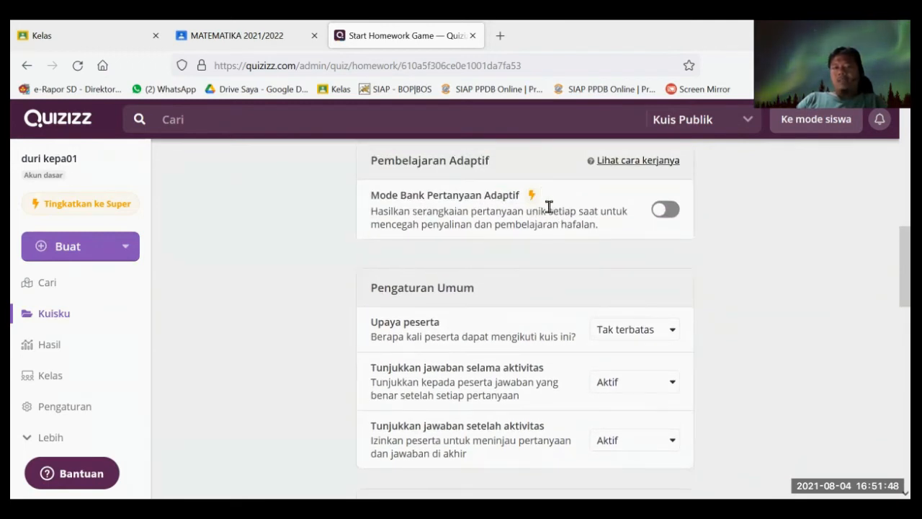
pyautogui.scroll(-3, 619, 310)
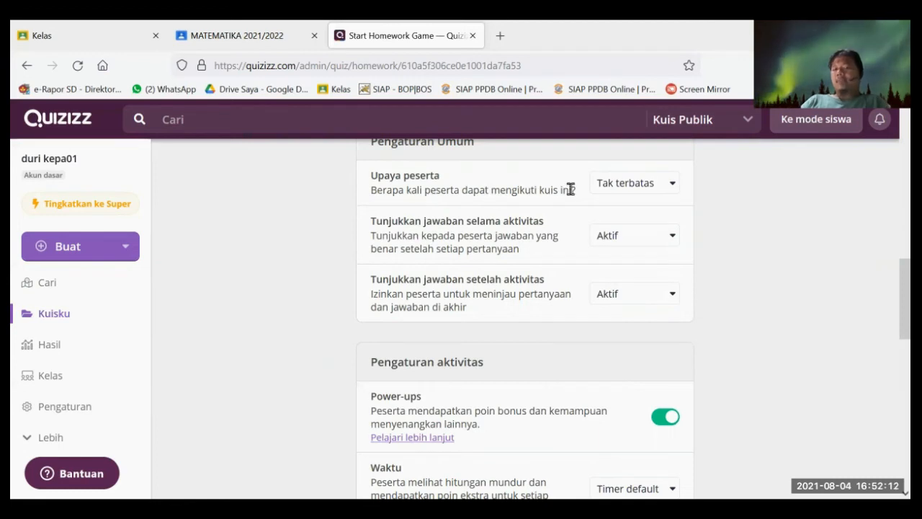
# - Try limiting participant attempts to 1, then restore them to Tak terbatas (unlimited)
pyautogui.click(645, 184)
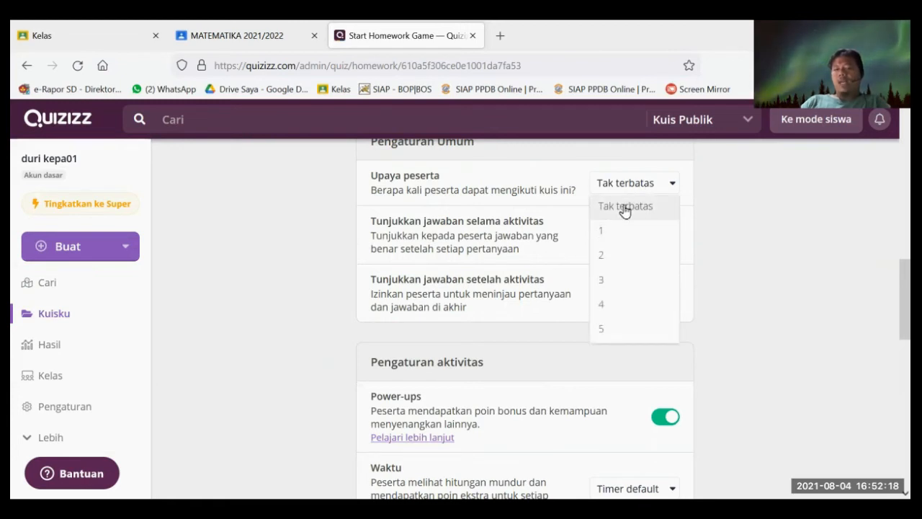
pyautogui.click(617, 237)
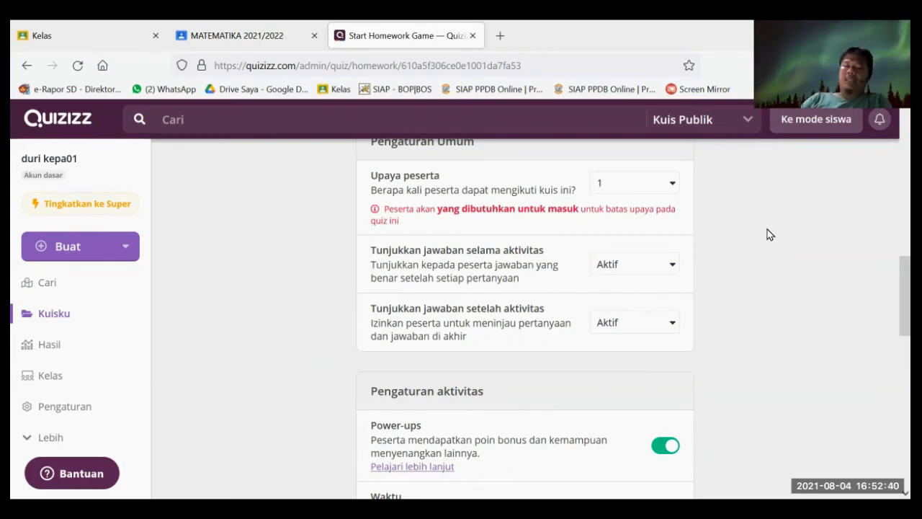
pyautogui.click(617, 188)
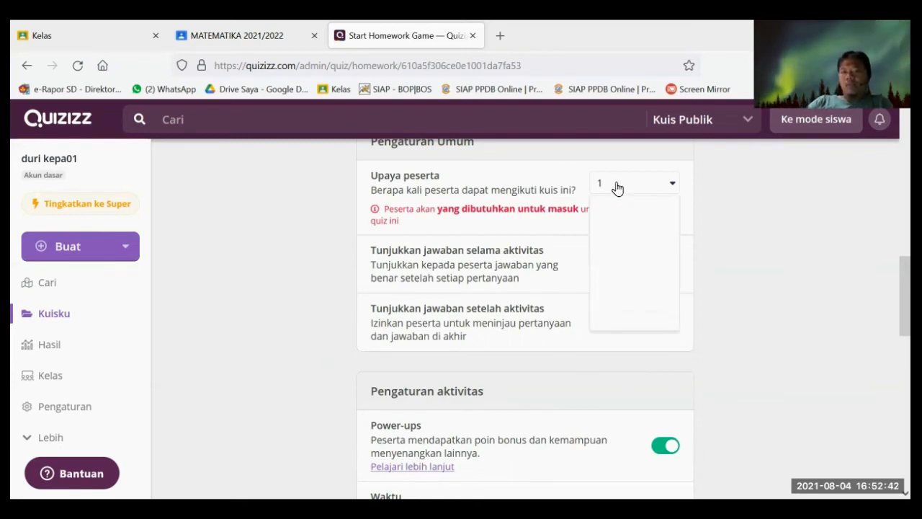
pyautogui.click(635, 203)
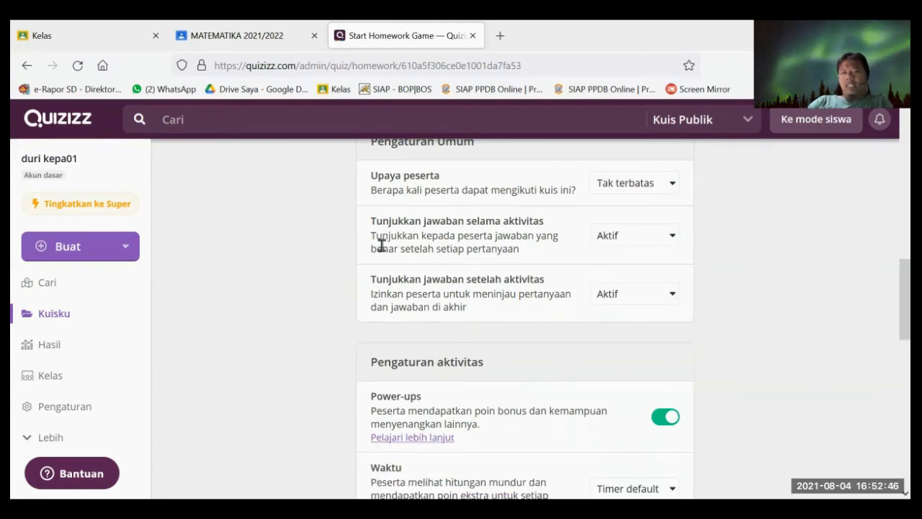
# - Set showing answers both during and after the activity to Mati
pyautogui.click(647, 240)
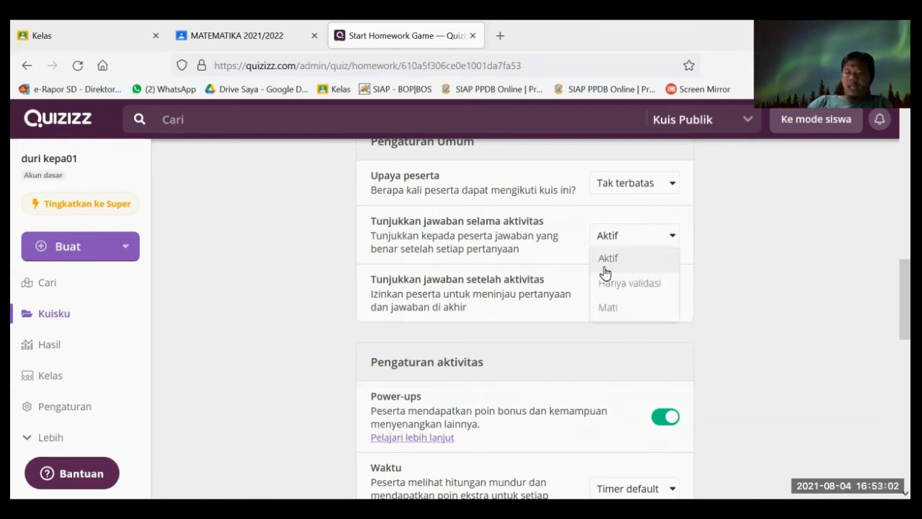
pyautogui.click(622, 309)
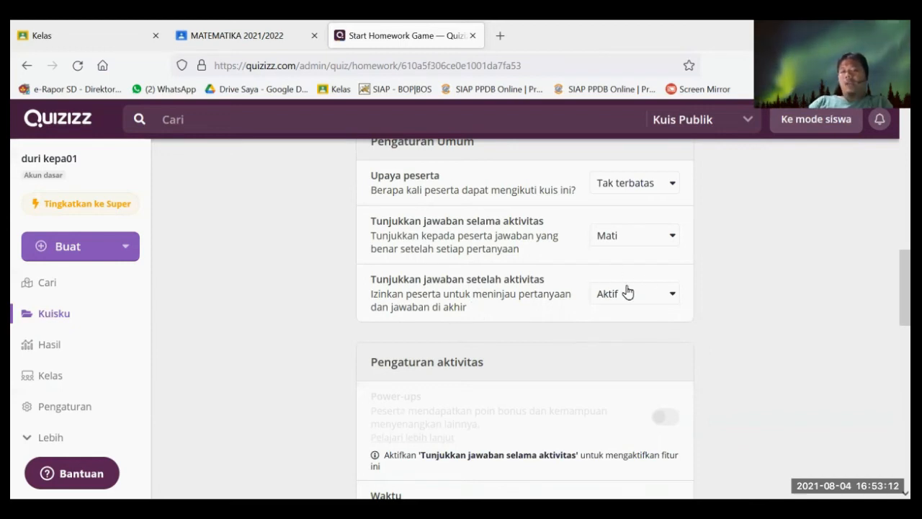
pyautogui.click(658, 185)
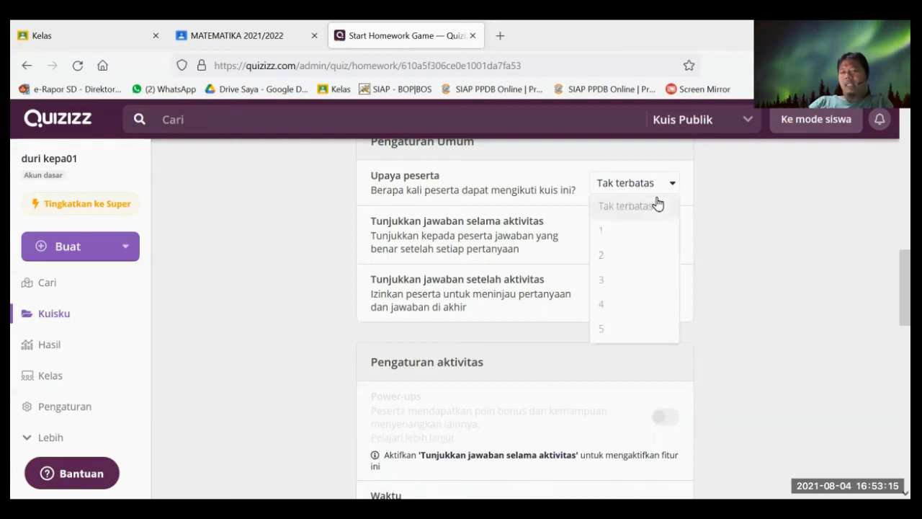
pyautogui.click(726, 185)
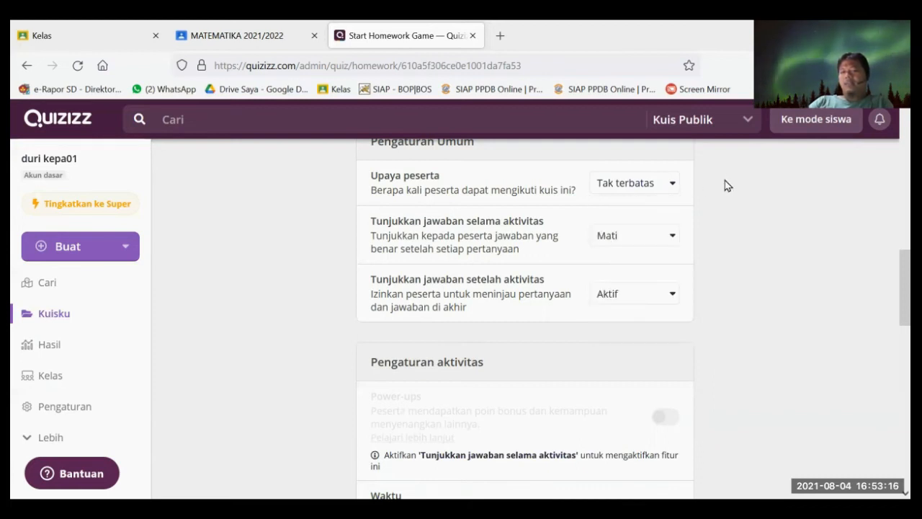
pyautogui.click(612, 304)
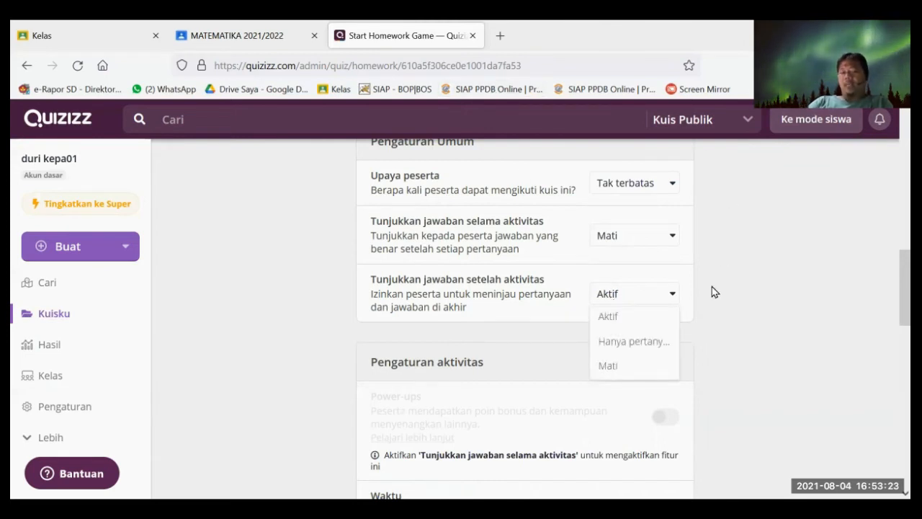
pyautogui.click(608, 368)
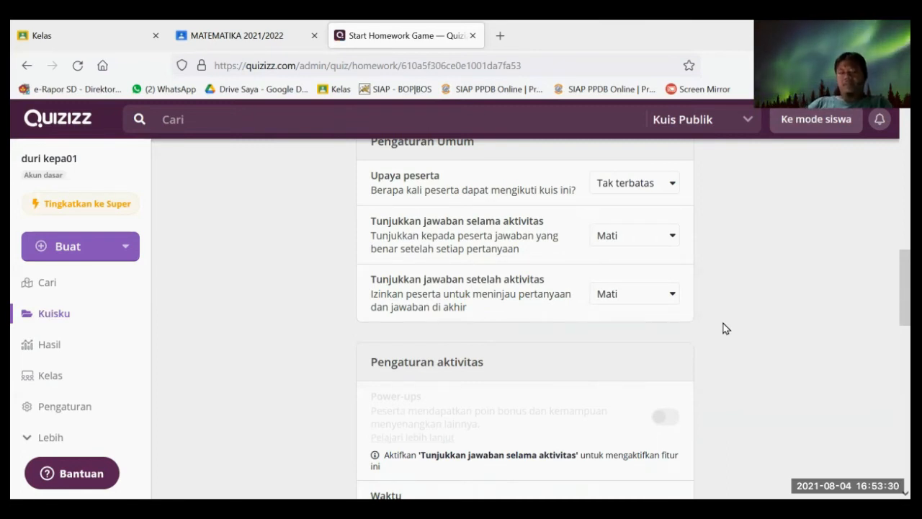
# - Leave the Waktu timer unchanged and switch off 'Pertanyaan diacak' question shuffling
pyautogui.scroll(-2, 685, 337)
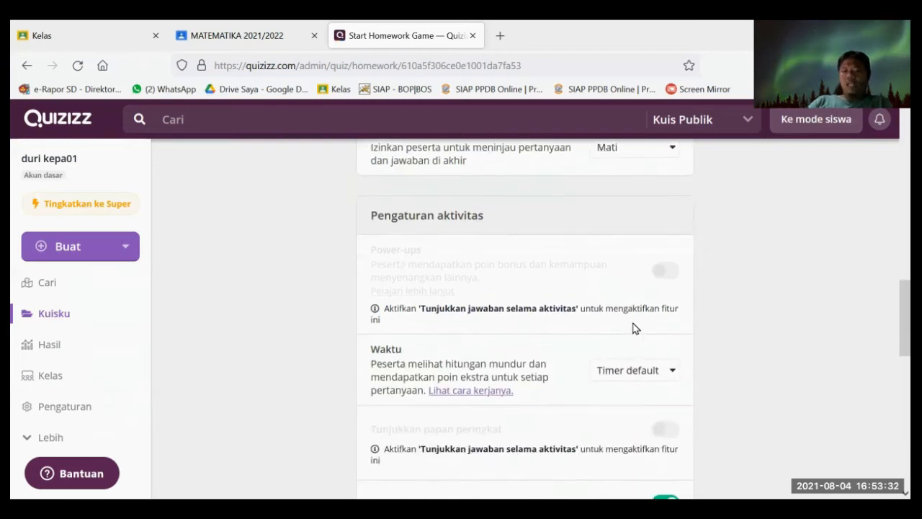
pyautogui.scroll(-2, 628, 314)
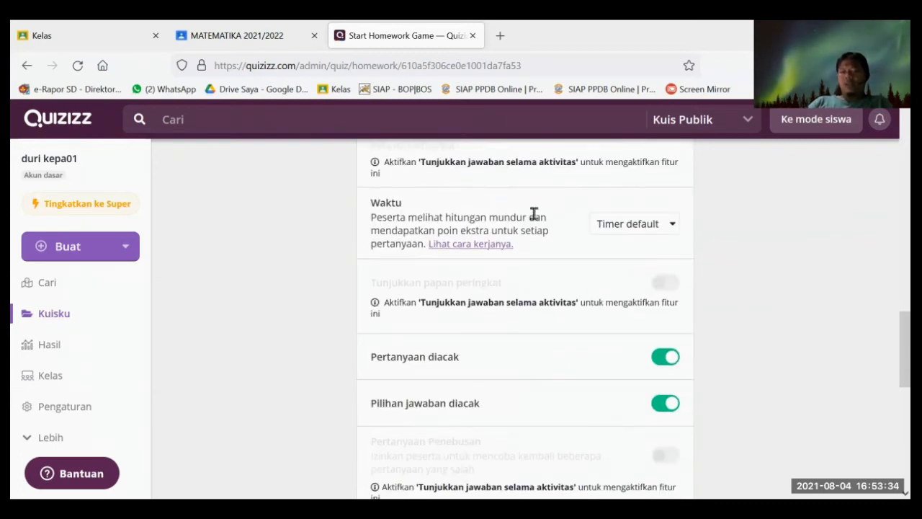
pyautogui.click(659, 226)
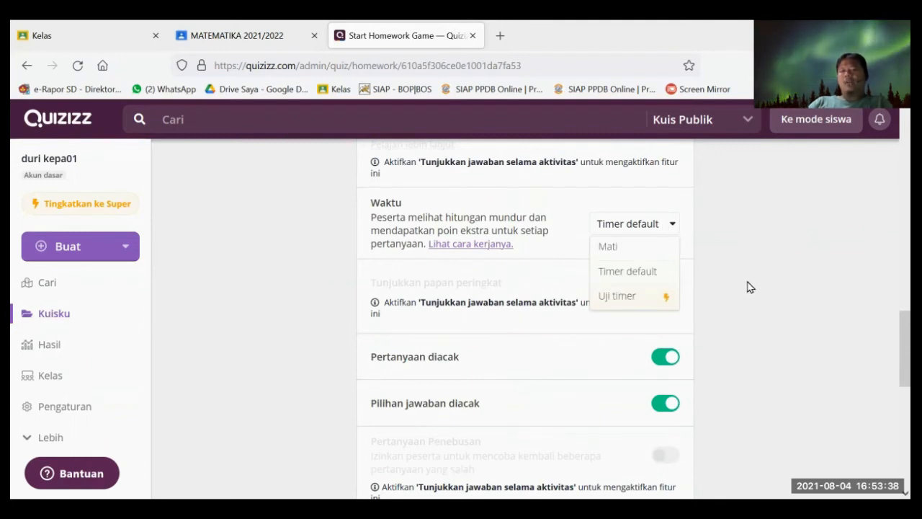
pyautogui.click(791, 340)
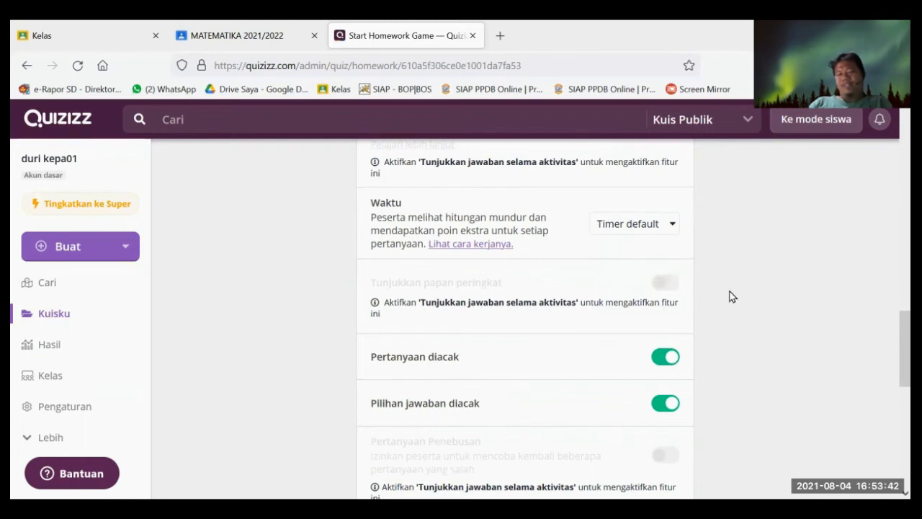
pyautogui.scroll(-2, 731, 299)
pyautogui.scroll(-1, 731, 299)
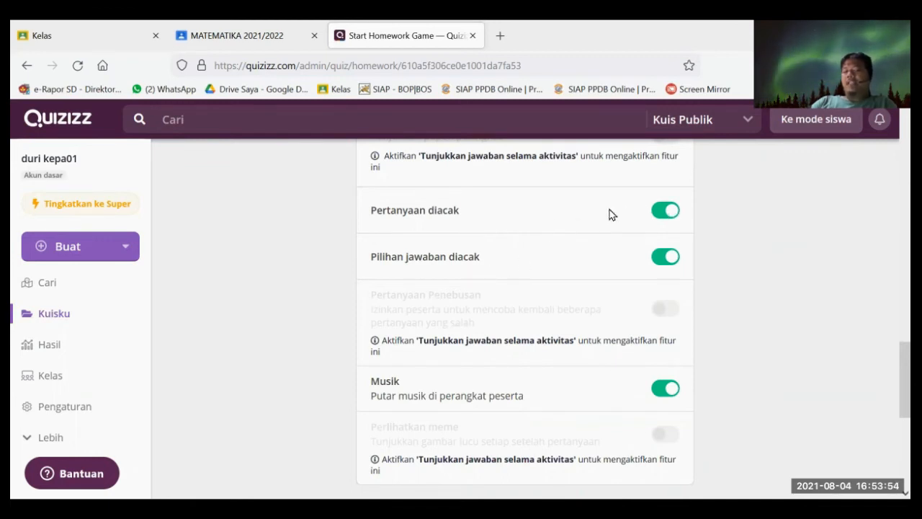
pyautogui.click(656, 216)
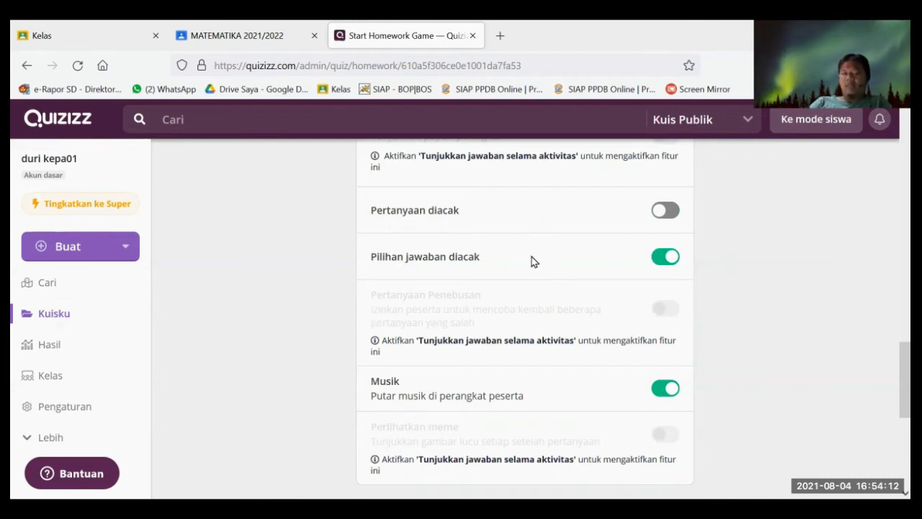
# - Browse more meme sets in the carousel, then scroll back up the settings
pyautogui.scroll(-2, 580, 292)
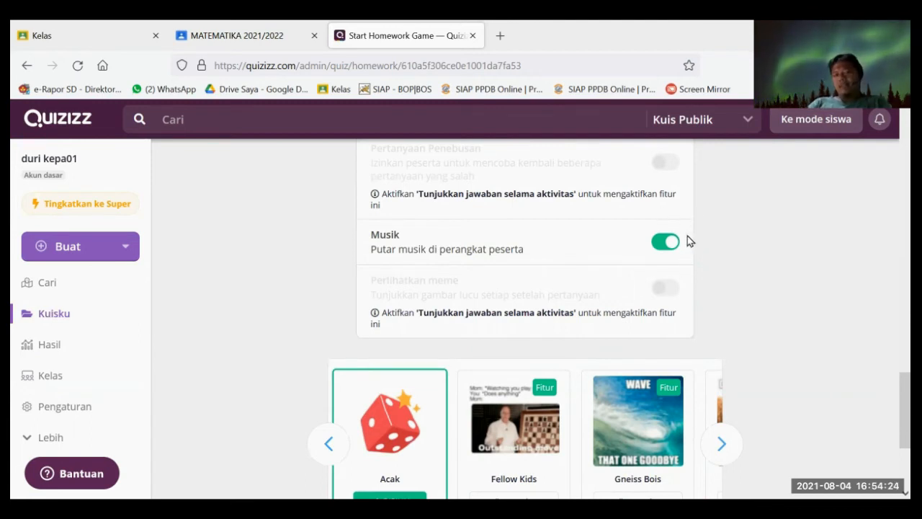
pyautogui.scroll(-1, 576, 345)
pyautogui.scroll(-2, 553, 352)
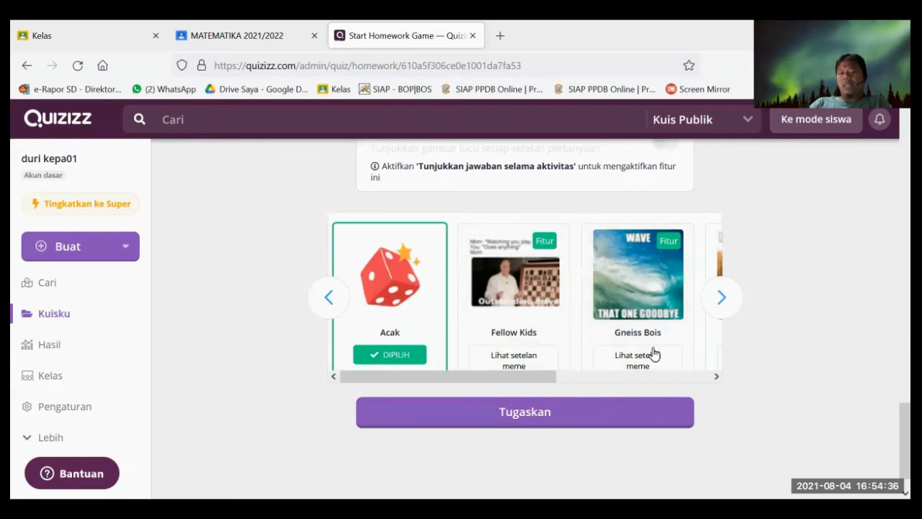
pyautogui.click(721, 299)
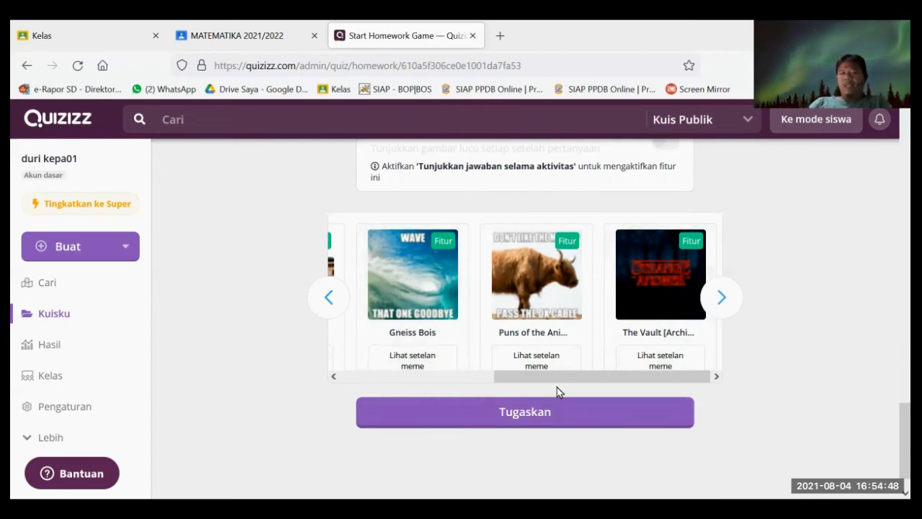
pyautogui.scroll(3, 425, 360)
pyautogui.scroll(-3, 714, 363)
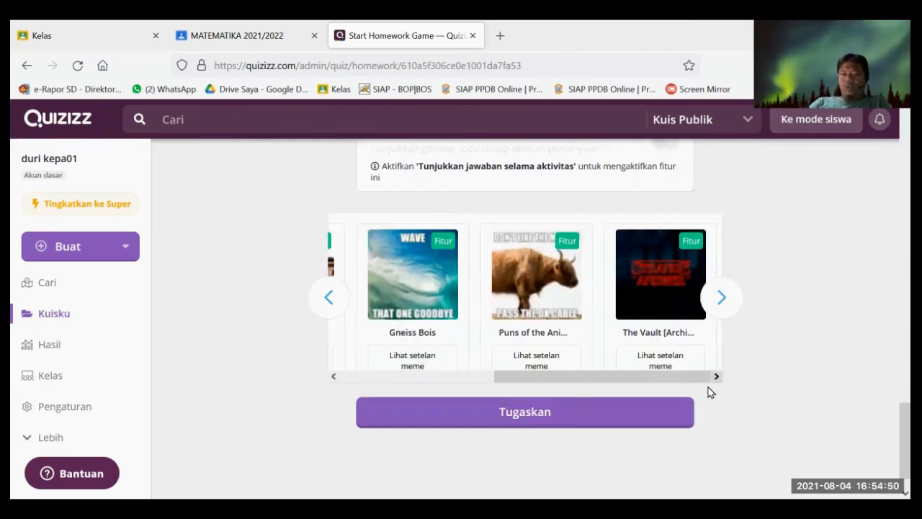
pyautogui.scroll(15, 694, 378)
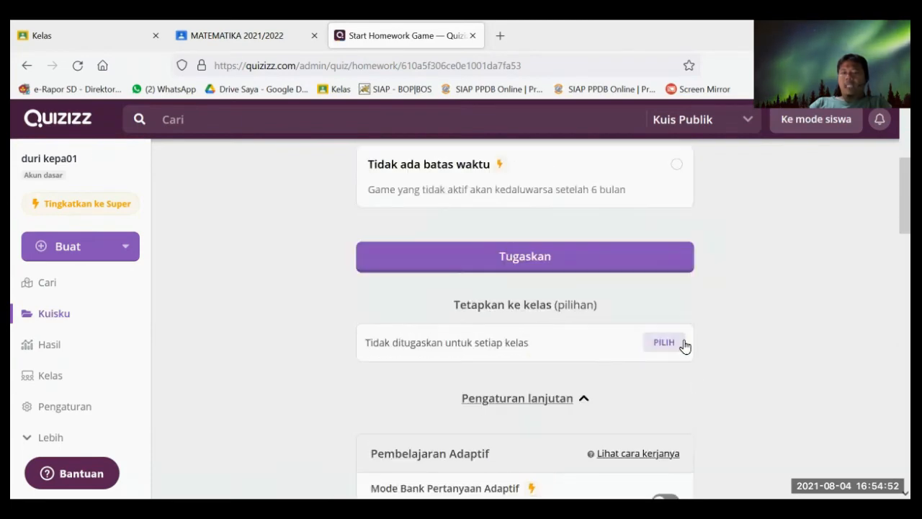
# - Assign the quiz to the MATEMATIKA class and title the assignment 'Latihan 1'
pyautogui.click(664, 343)
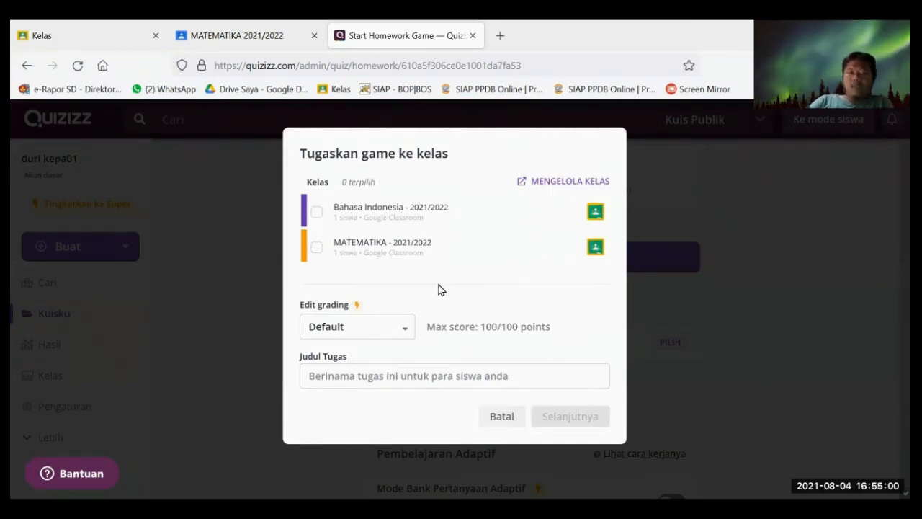
pyautogui.click(316, 250)
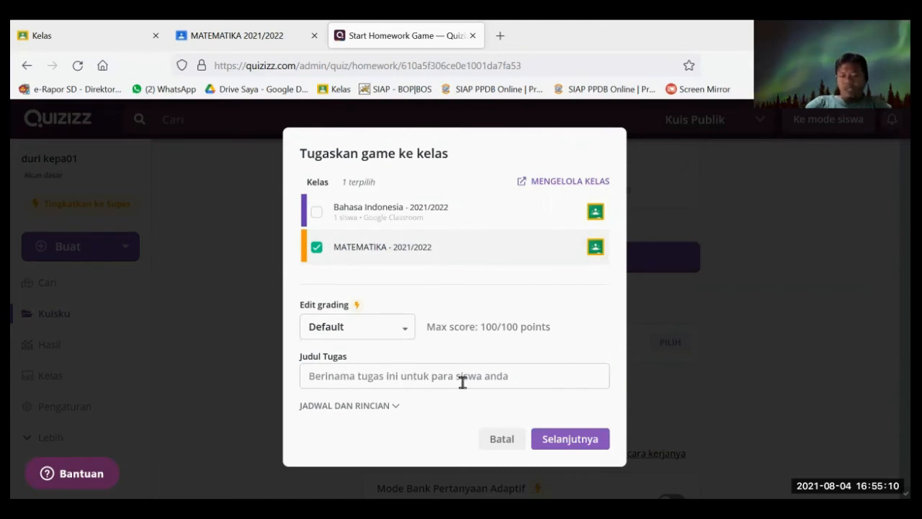
pyautogui.write('Latihan 1')
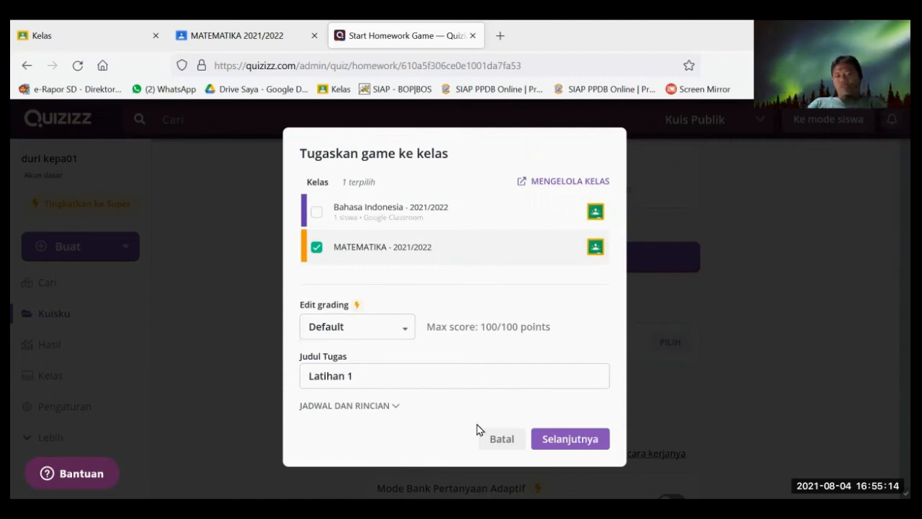
# - Expand the schedule options and enter the description 'Kalian boleh mencoba beberapa kali untuk belajar dan memahaminya'
pyautogui.click(389, 407)
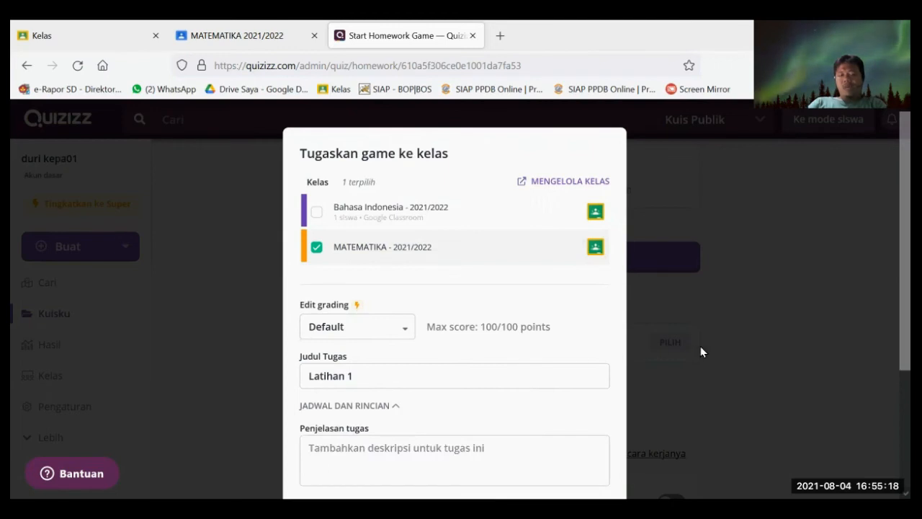
pyautogui.scroll(-2, 677, 353)
pyautogui.click(319, 293)
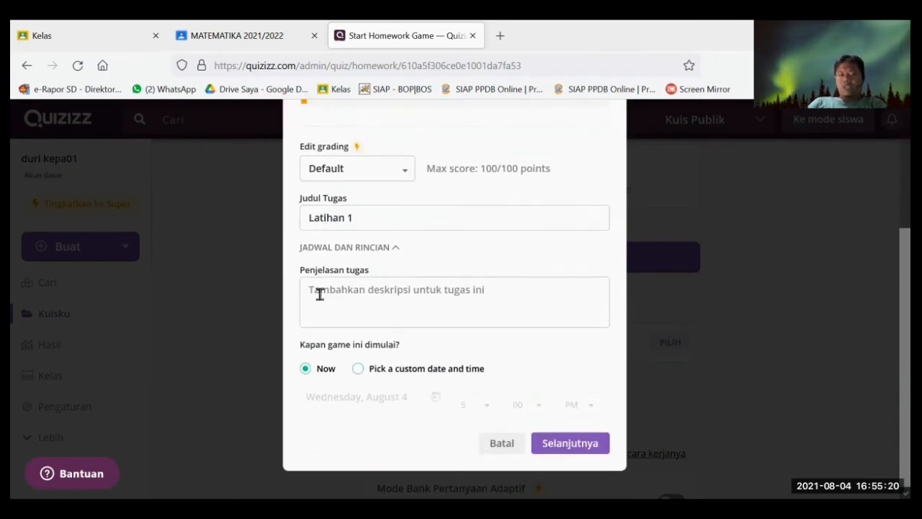
pyautogui.write('Kalia')
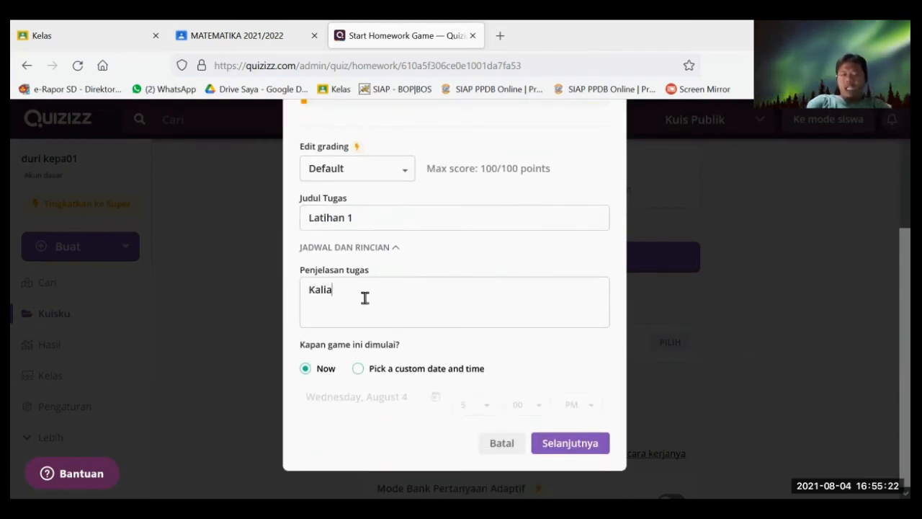
pyautogui.write('n boleh m')
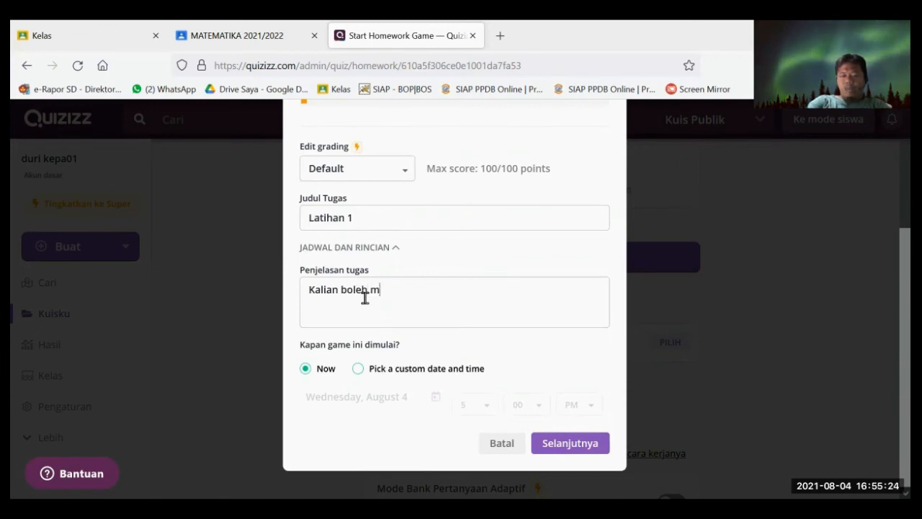
pyautogui.write('enc')
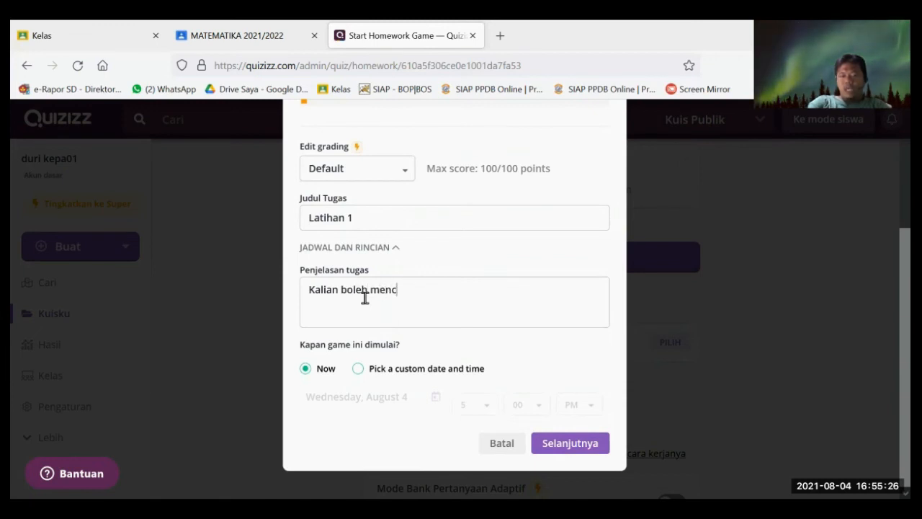
pyautogui.write('oba beberapa kali')
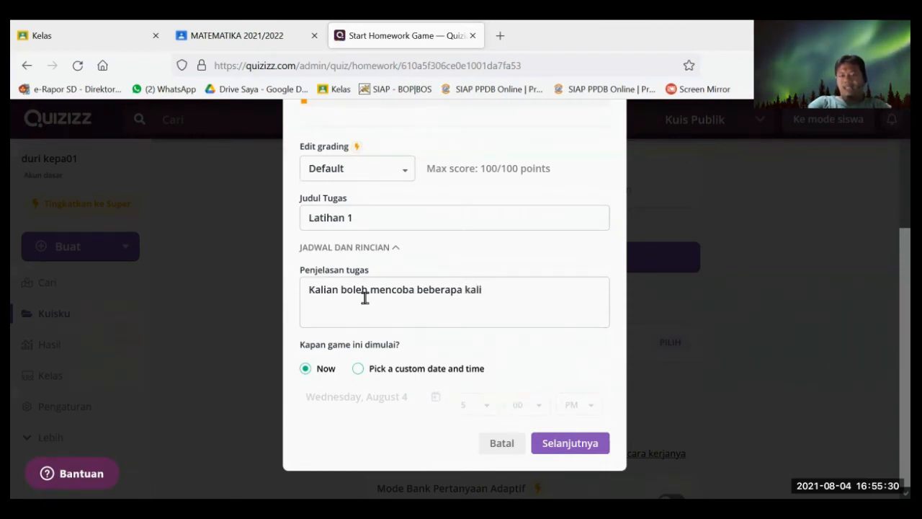
pyautogui.write(' un')
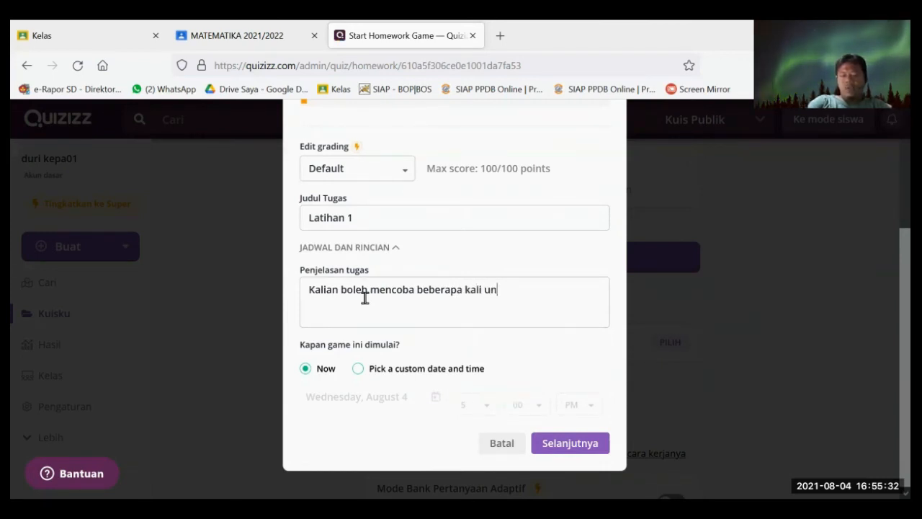
pyautogui.write('tuk')
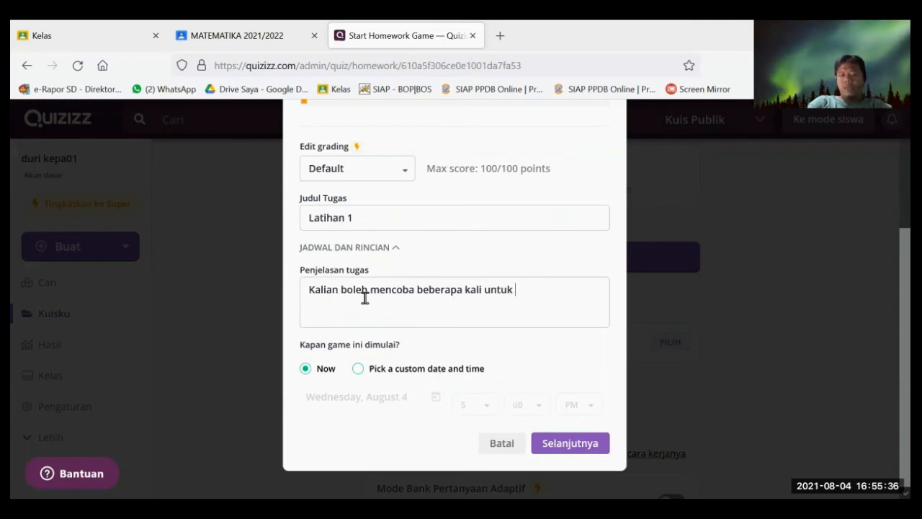
pyautogui.write(' belaja')
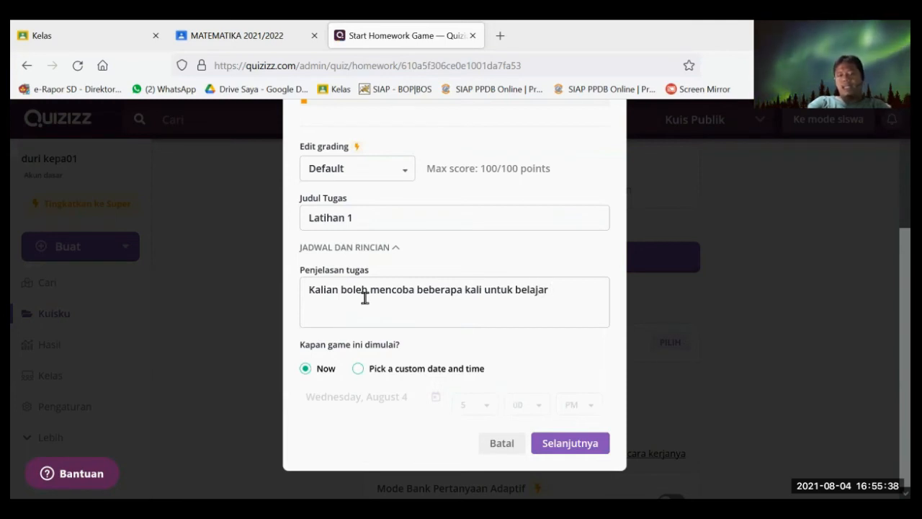
pyautogui.write('r')
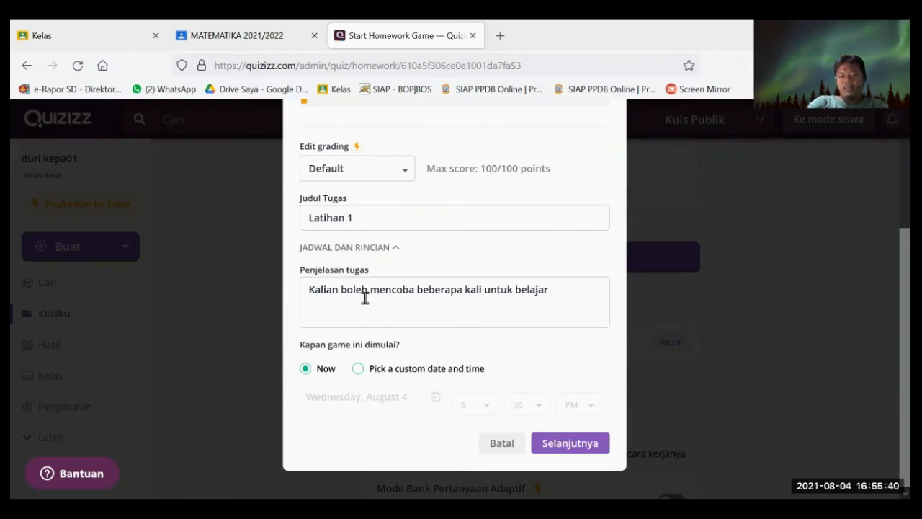
pyautogui.write(' dan mema')
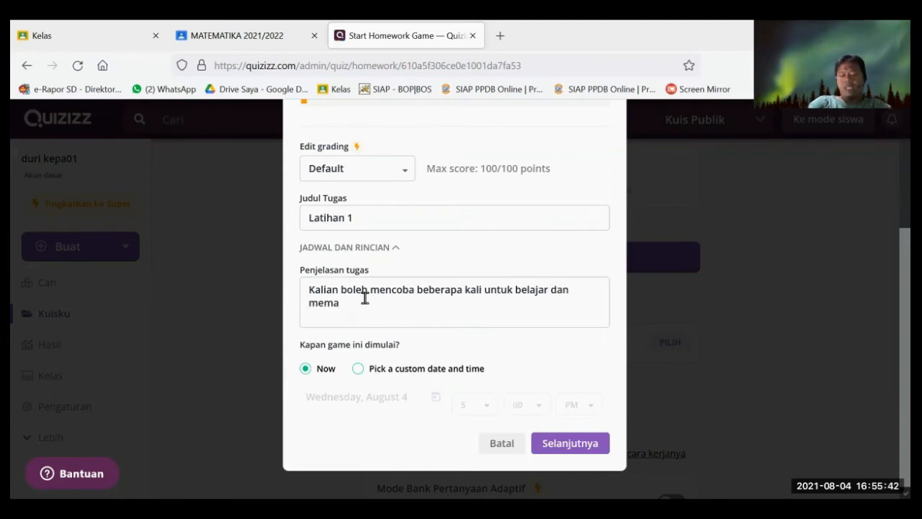
pyautogui.write('haminya')
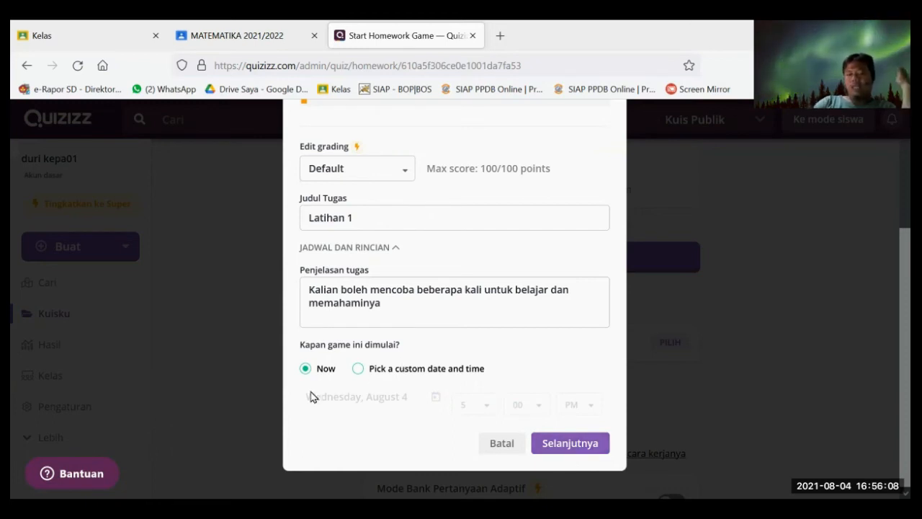
# - Set a custom start of August 5 at 7:00 AM and confirm the assignment details
pyautogui.click(357, 369)
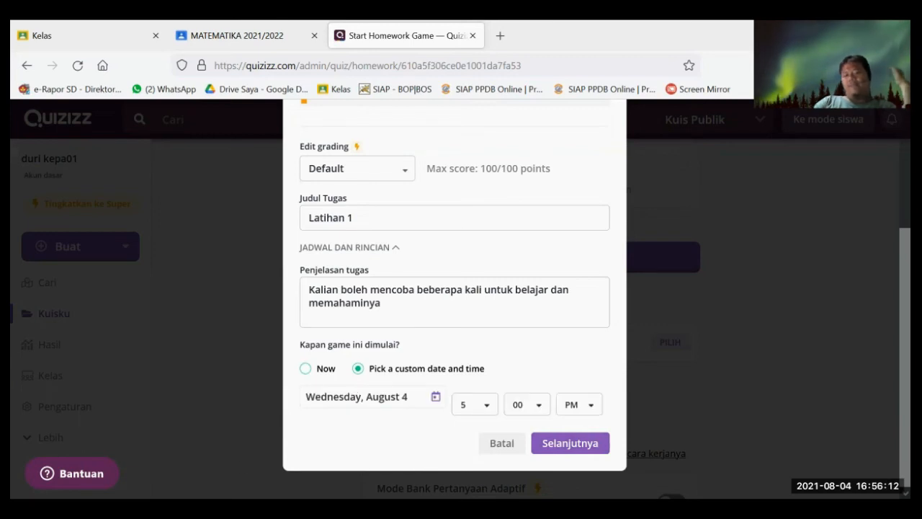
pyautogui.click(410, 407)
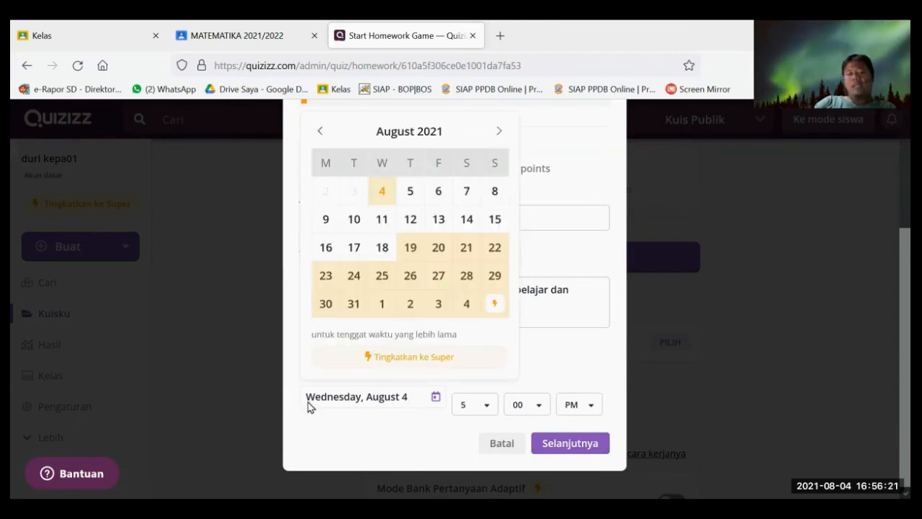
pyautogui.click(410, 191)
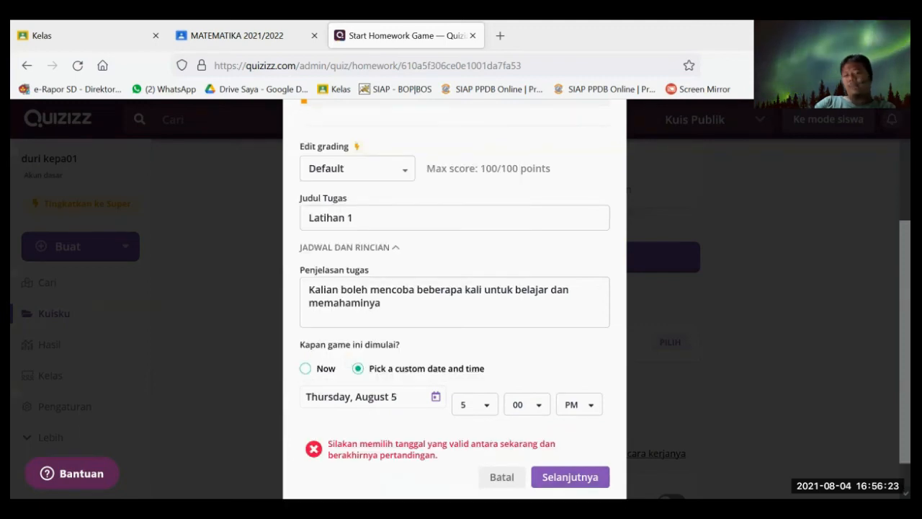
pyautogui.click(484, 410)
pyautogui.scroll(-1, 682, 415)
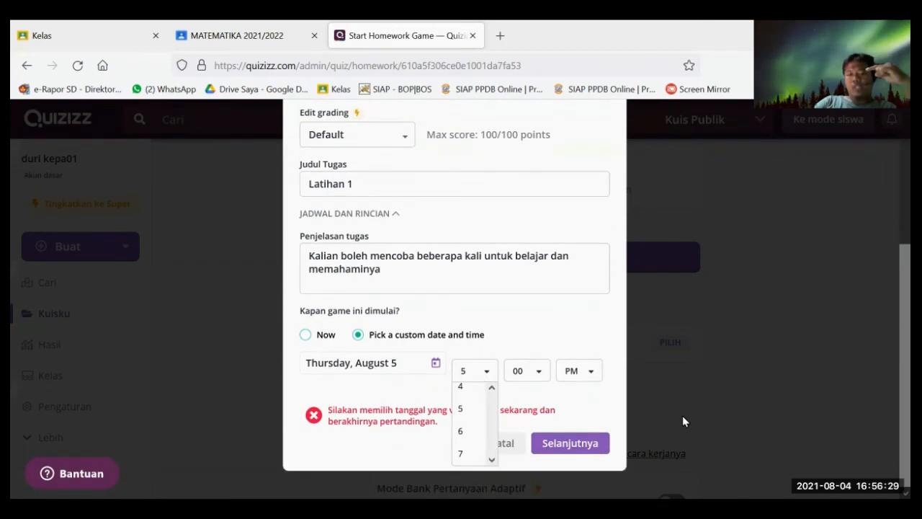
pyautogui.click(461, 454)
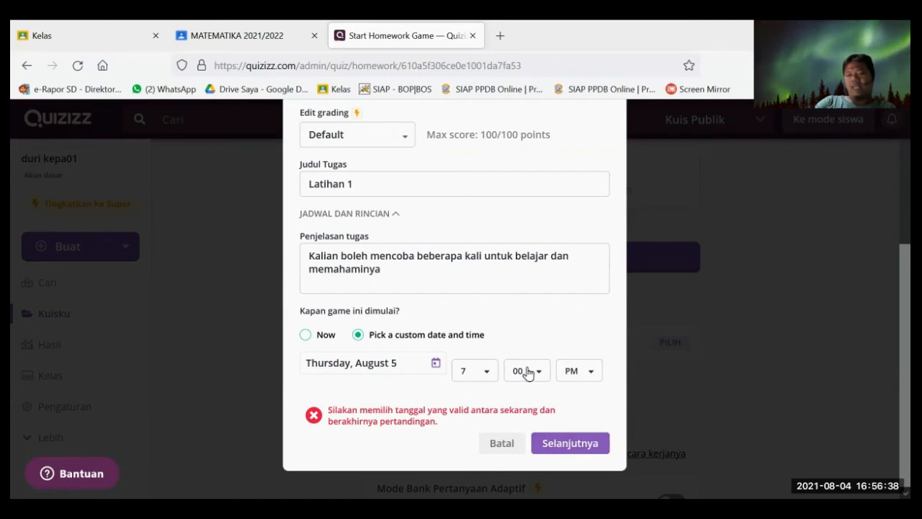
pyautogui.click(589, 374)
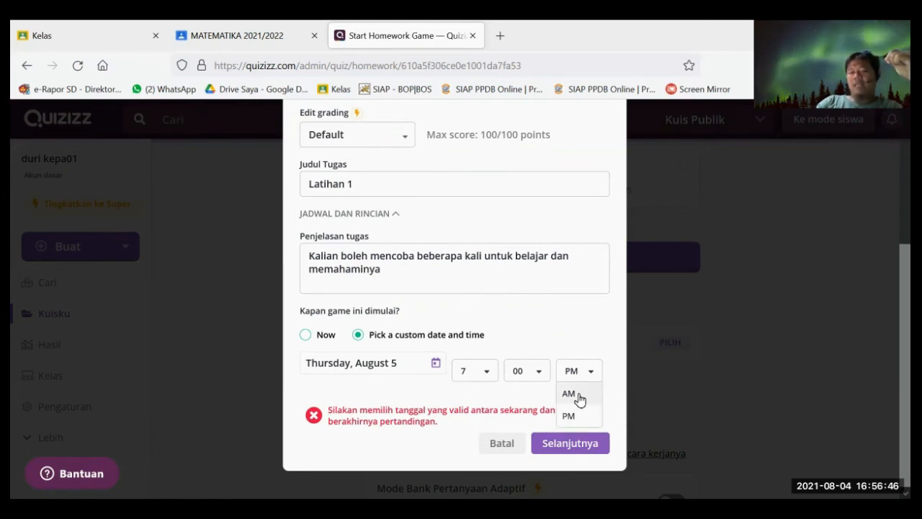
pyautogui.click(569, 394)
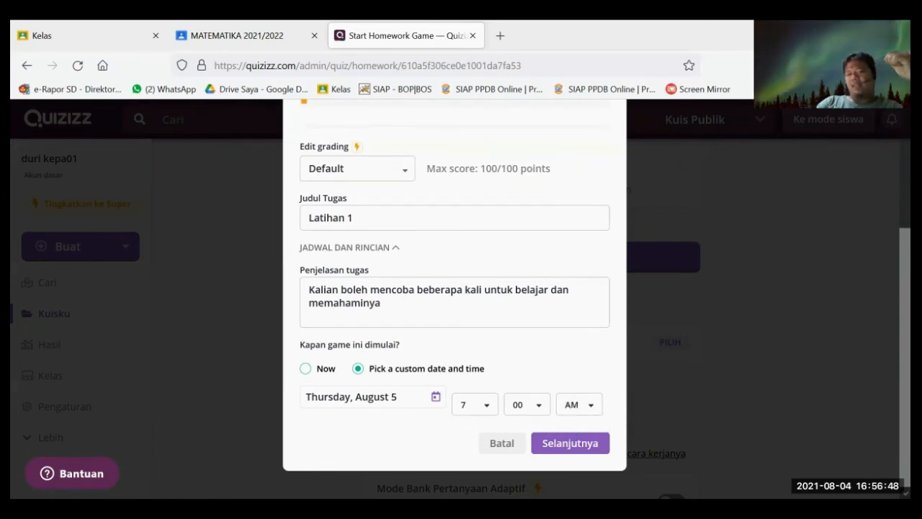
pyautogui.click(570, 443)
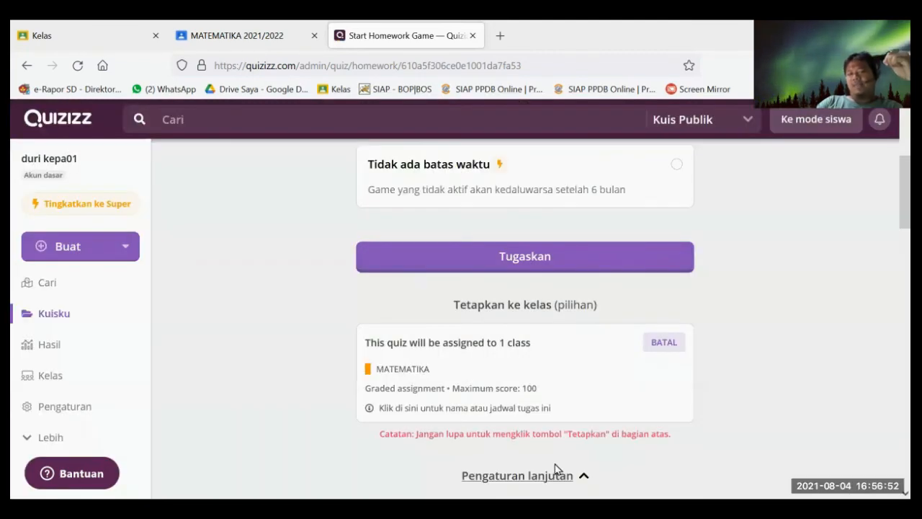
# - Assign Latihan 1 to the MATEMATIKA class
pyautogui.scroll(-1, 555, 466)
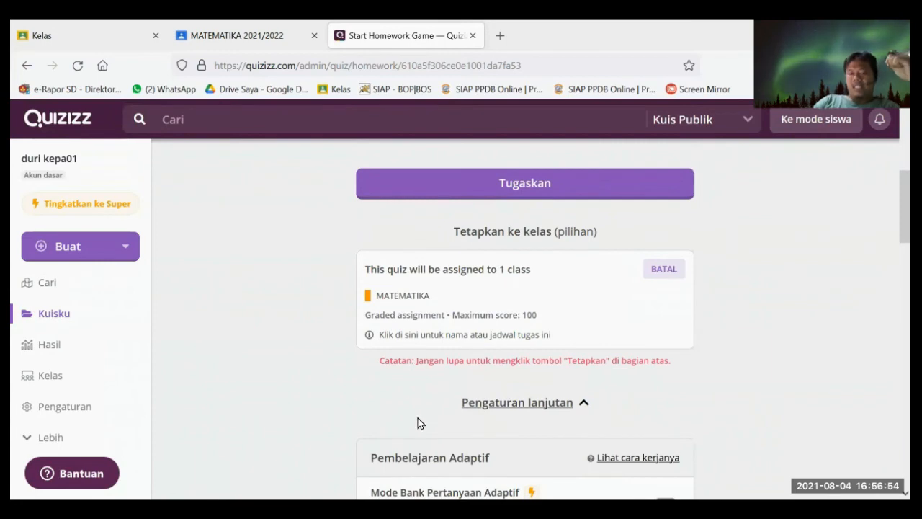
pyautogui.scroll(2, 464, 360)
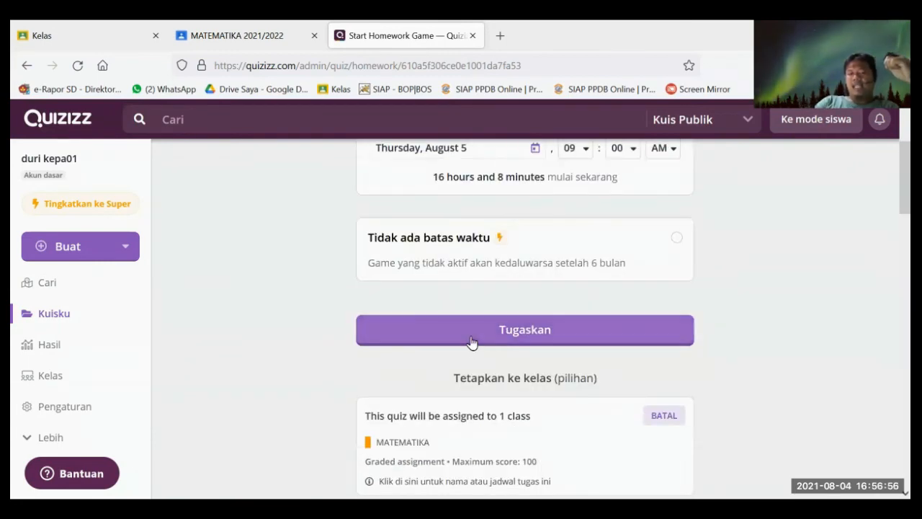
pyautogui.click(472, 337)
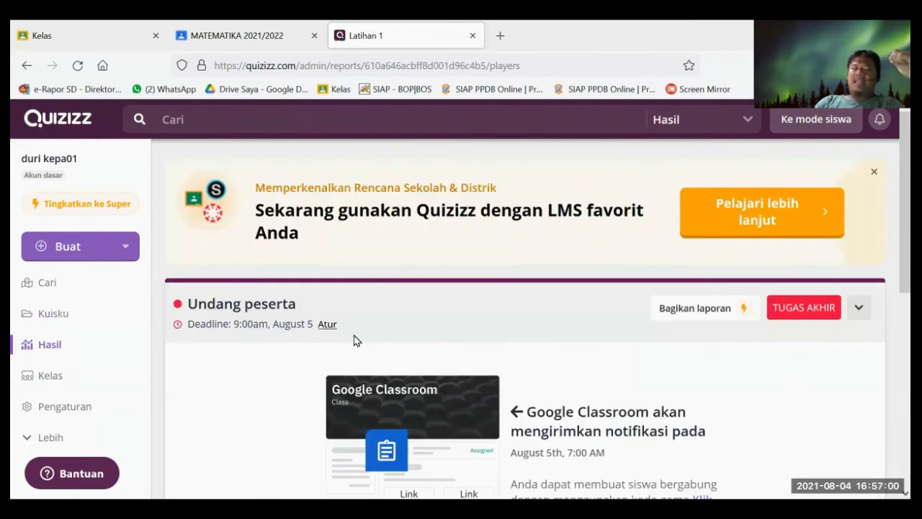
# - Review the scheduled Latihan 1 card on the report page, then go to Google Classroom
pyautogui.scroll(-1, 402, 327)
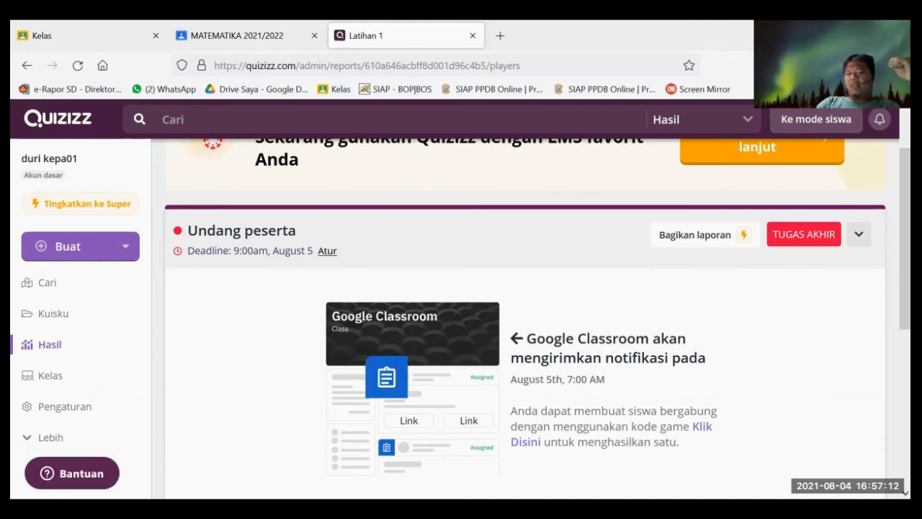
pyautogui.scroll(-5, 645, 348)
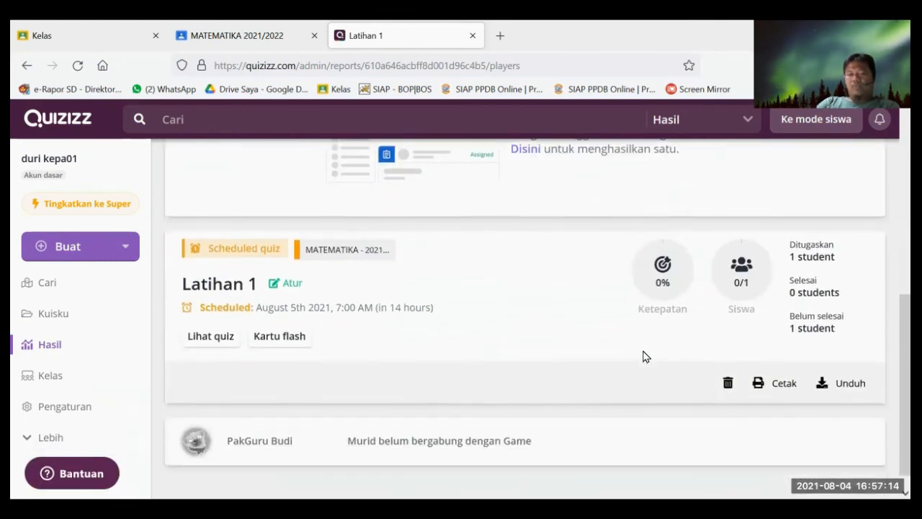
pyautogui.scroll(-1, 249, 365)
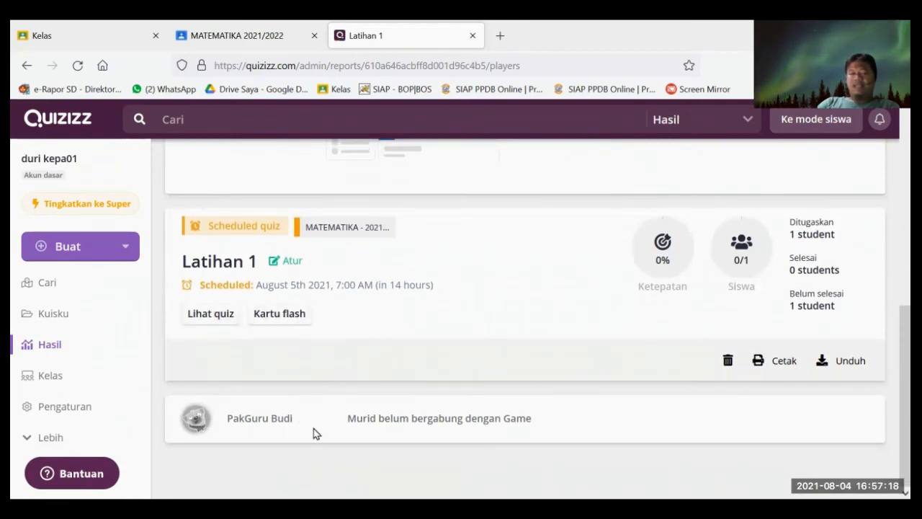
pyautogui.scroll(4, 214, 289)
pyautogui.scroll(3, 214, 290)
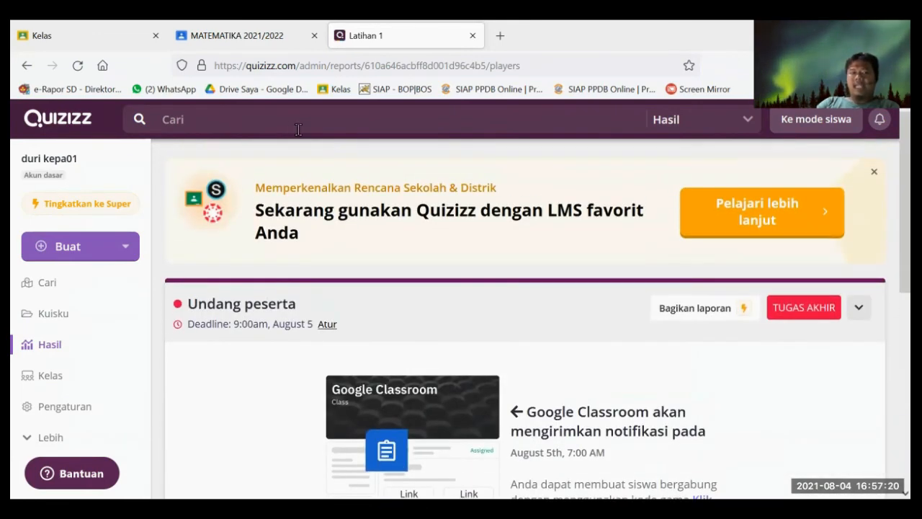
pyautogui.click(144, 33)
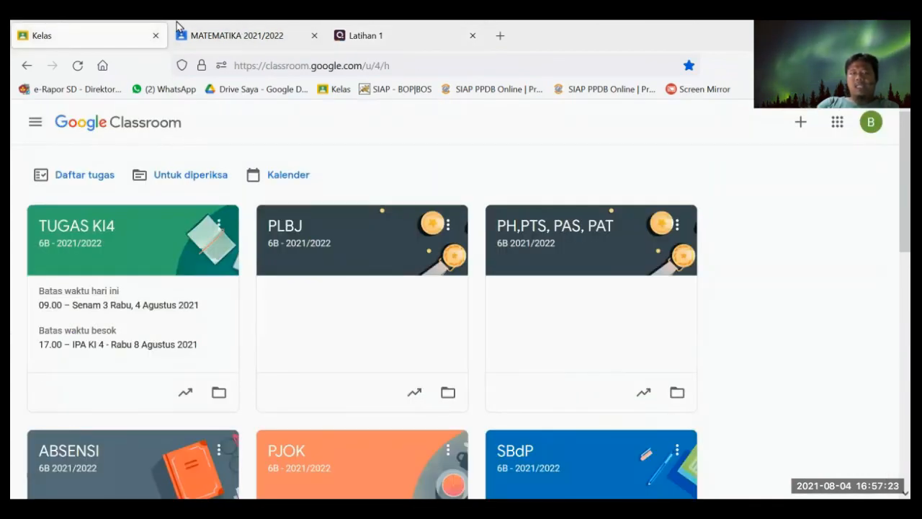
# - Switch to the other teacher account and open MATEMATIKA's Tugas Kelas, showing Latihan 1 scheduled
pyautogui.click(180, 30)
pyautogui.scroll(2, 807, 244)
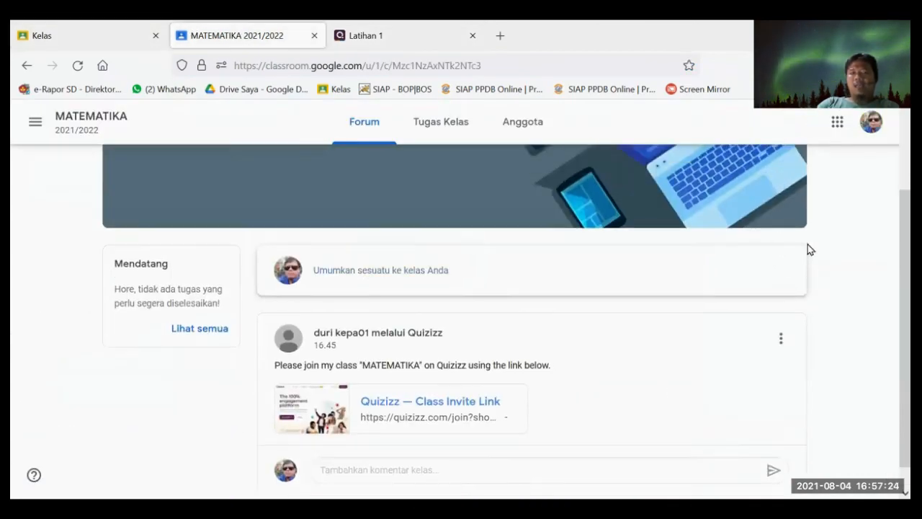
pyautogui.click(871, 131)
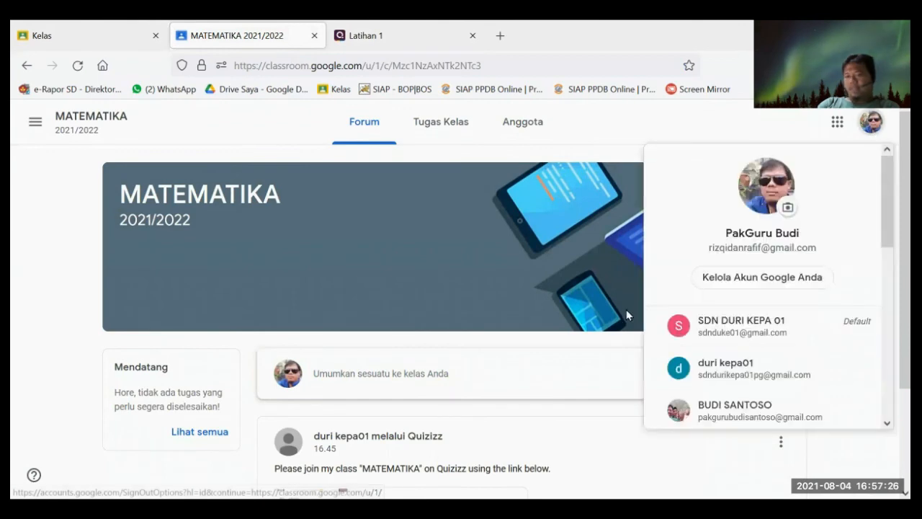
pyautogui.scroll(-1, 720, 310)
pyautogui.click(726, 302)
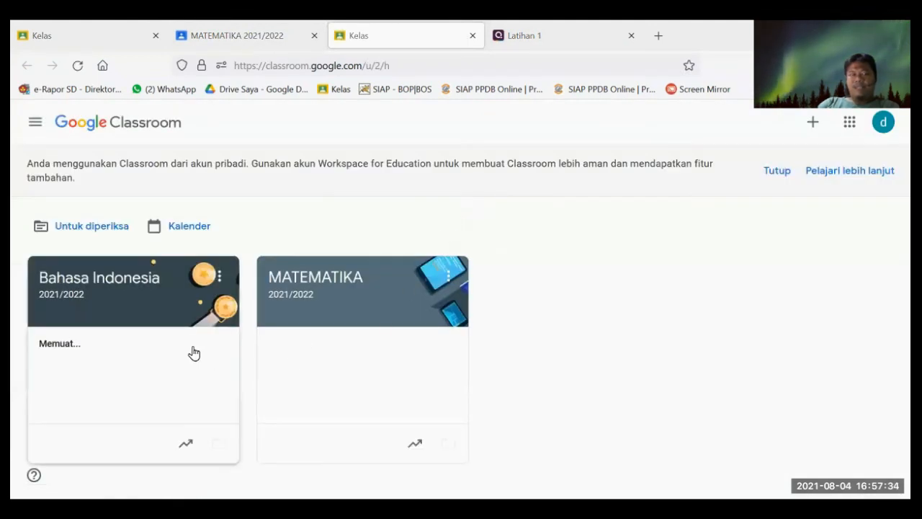
pyautogui.click(404, 308)
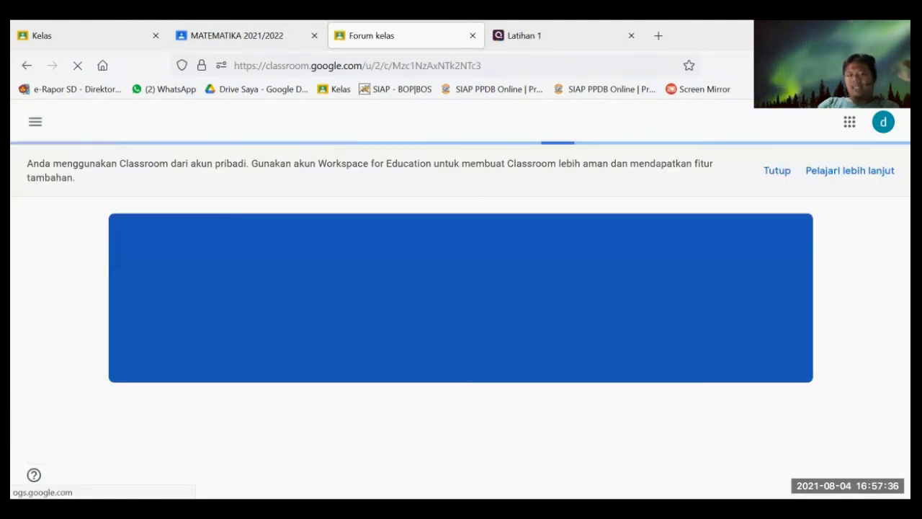
pyautogui.scroll(-2, 448, 242)
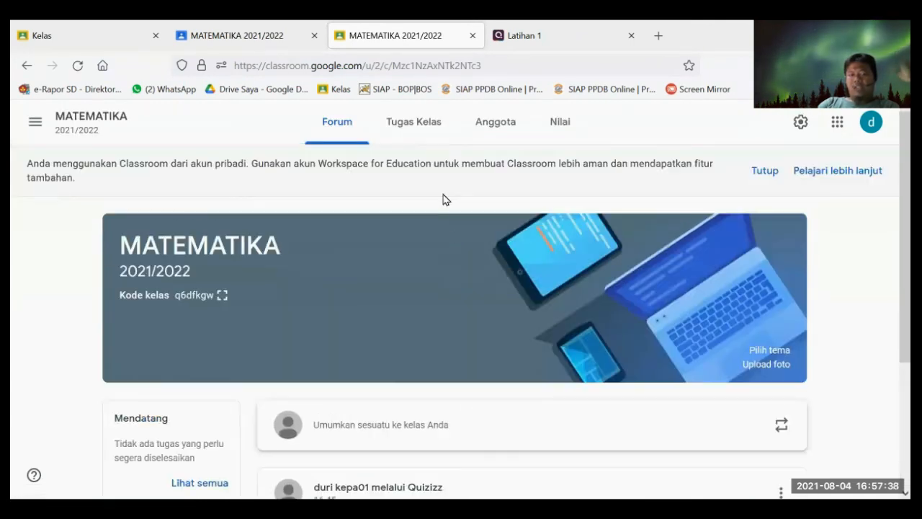
pyautogui.click(437, 143)
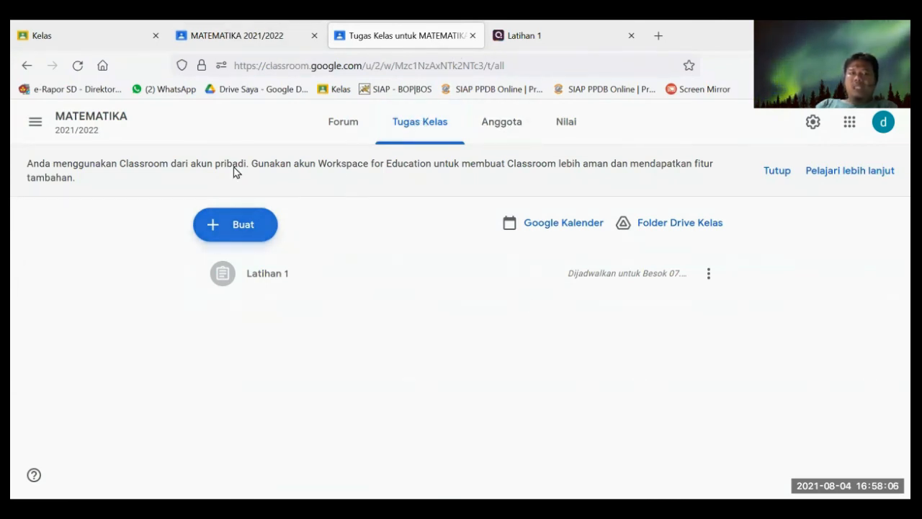
# - Open the MATEMATIKA classwork in the student's tab
pyautogui.click(237, 36)
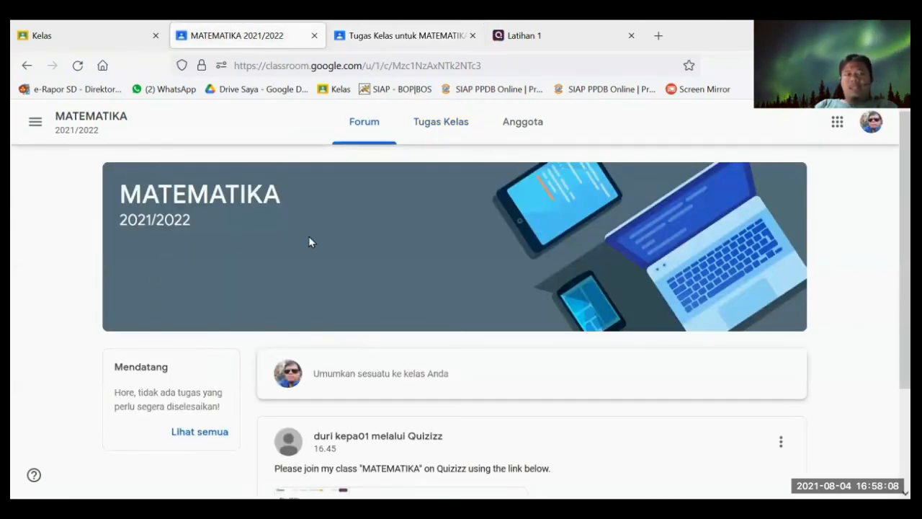
pyautogui.scroll(-2, 504, 260)
pyautogui.click(441, 122)
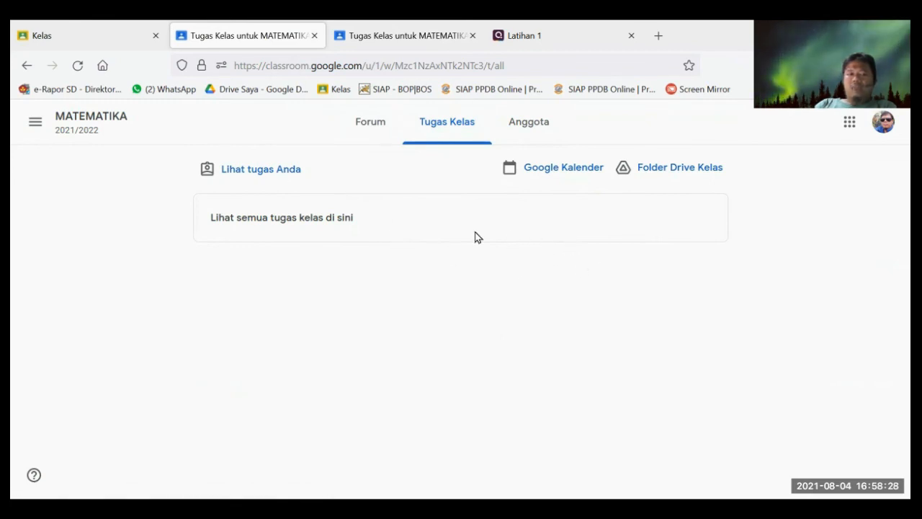
# - Compare the teacher and student classwork views, then open the class list
pyautogui.click(361, 35)
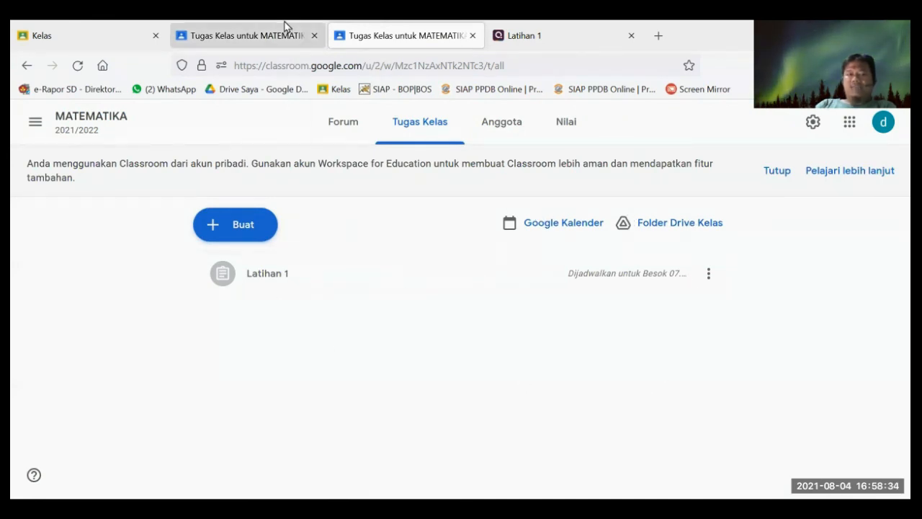
pyautogui.click(247, 35)
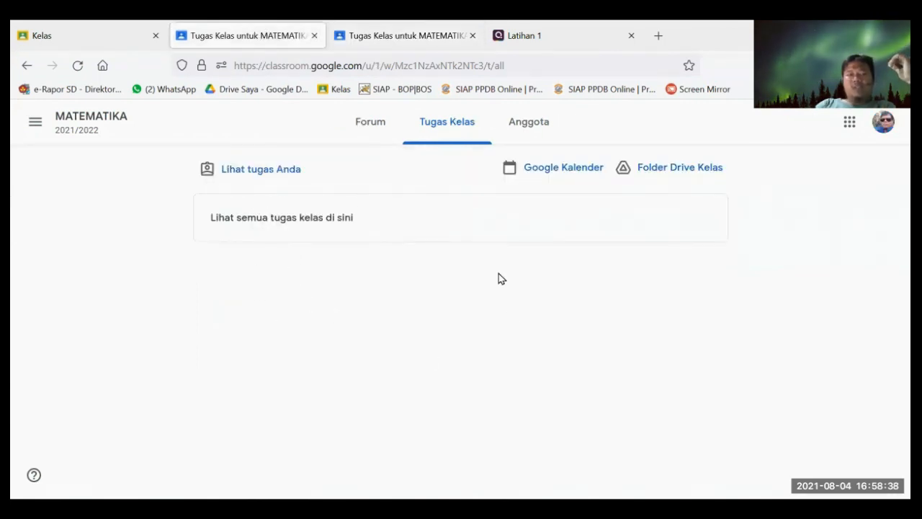
pyautogui.click(366, 36)
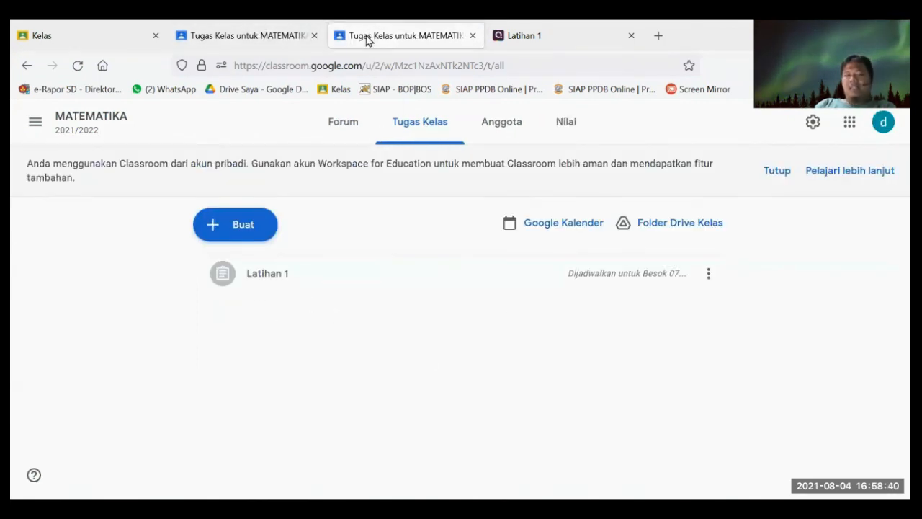
pyautogui.click(263, 38)
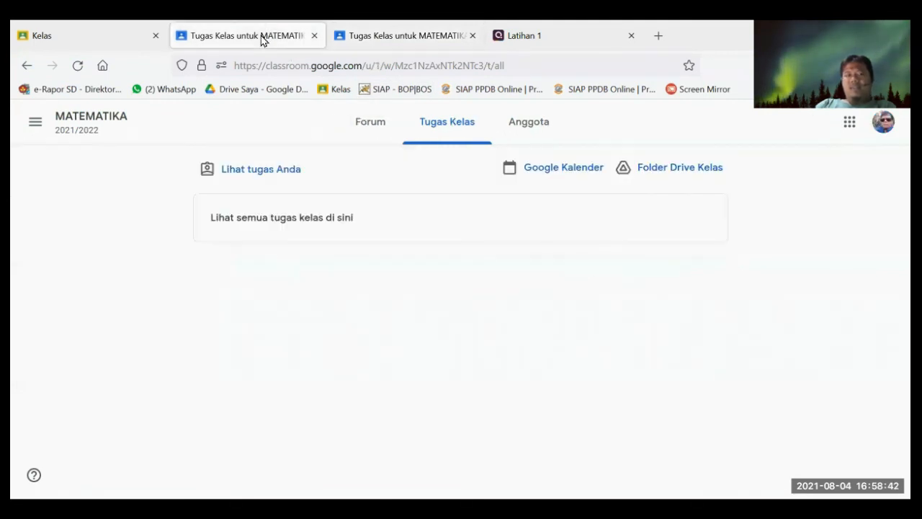
pyautogui.click(102, 35)
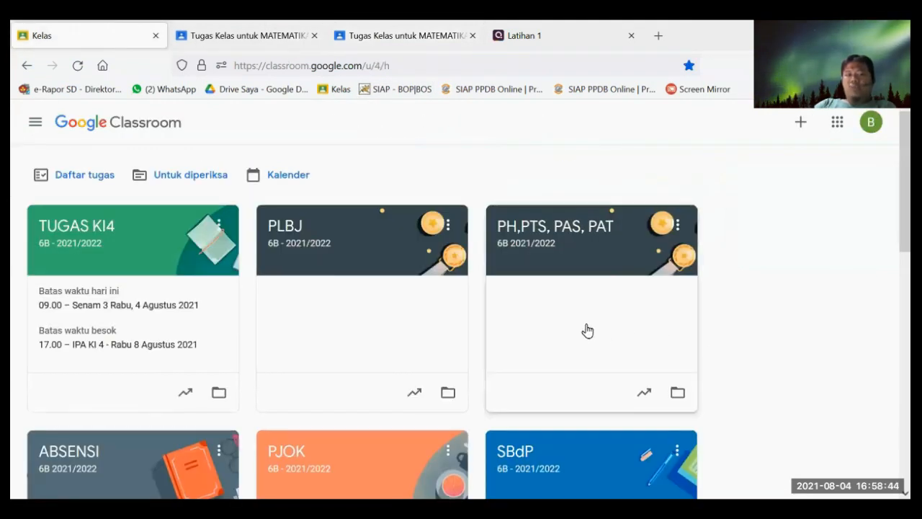
# - Open the instructions of Matematika 6B's 'Latihan Penjumlahan dan pengurangan bilangan Bulat' assignment
pyautogui.scroll(-3, 502, 336)
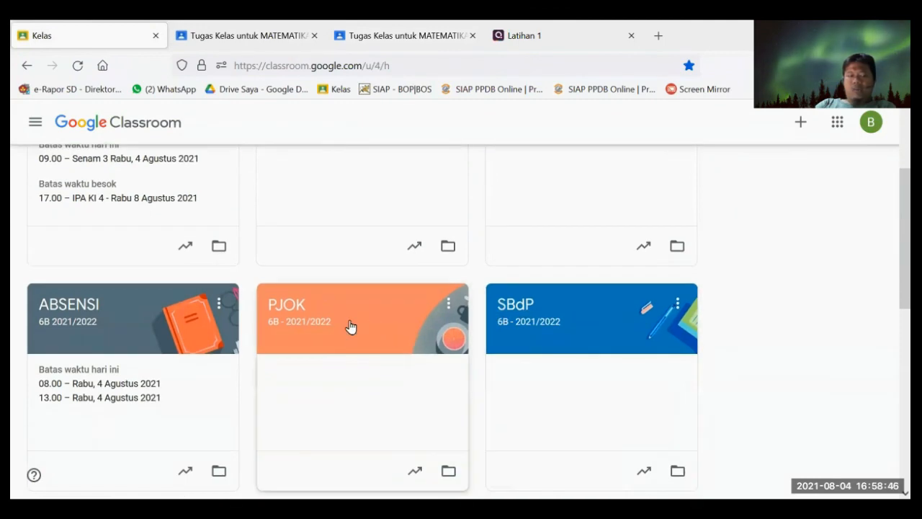
pyautogui.scroll(3, 350, 325)
pyautogui.scroll(-5, 577, 316)
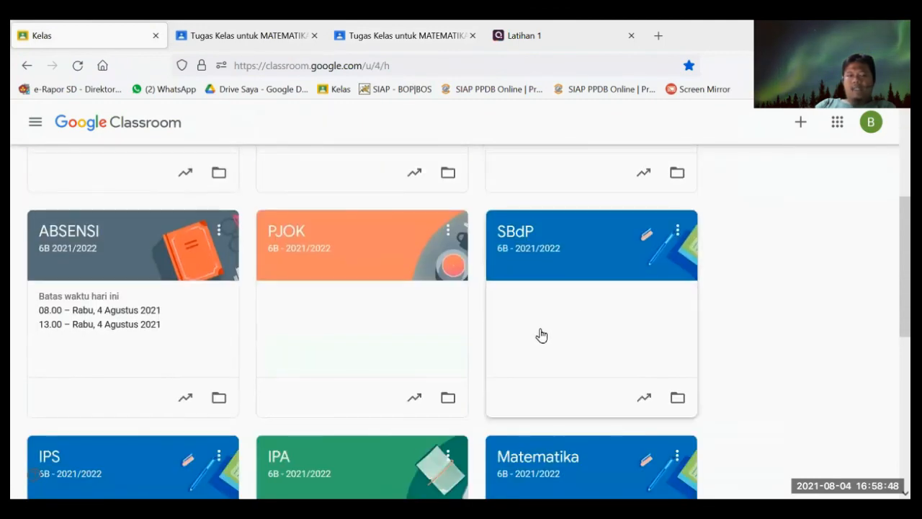
pyautogui.click(629, 352)
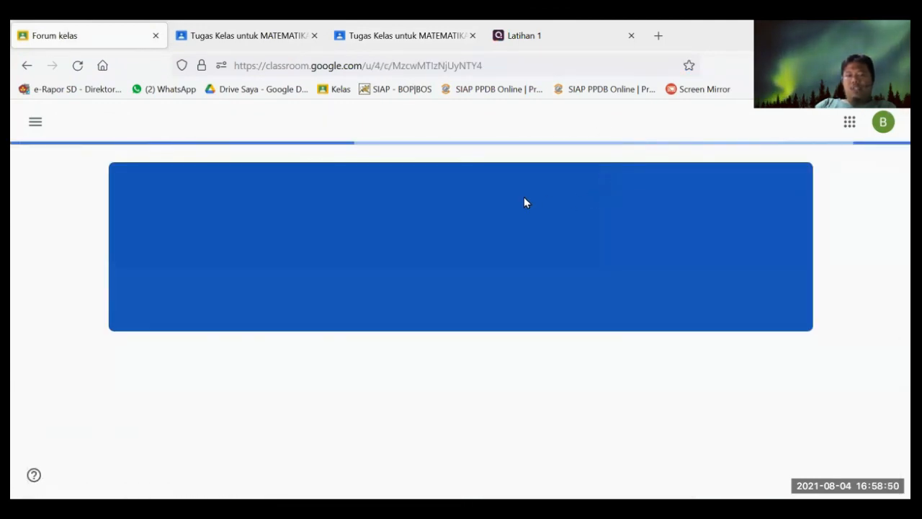
pyautogui.scroll(-10, 465, 196)
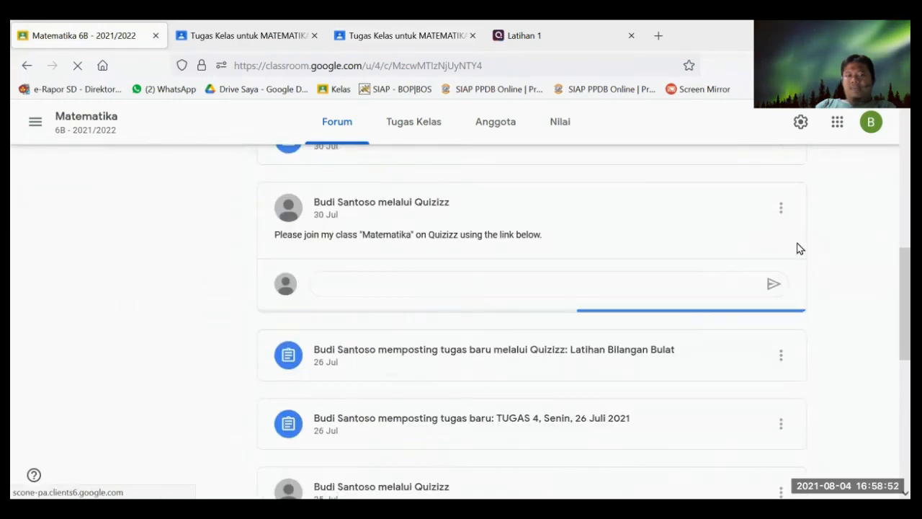
pyautogui.scroll(3, 416, 238)
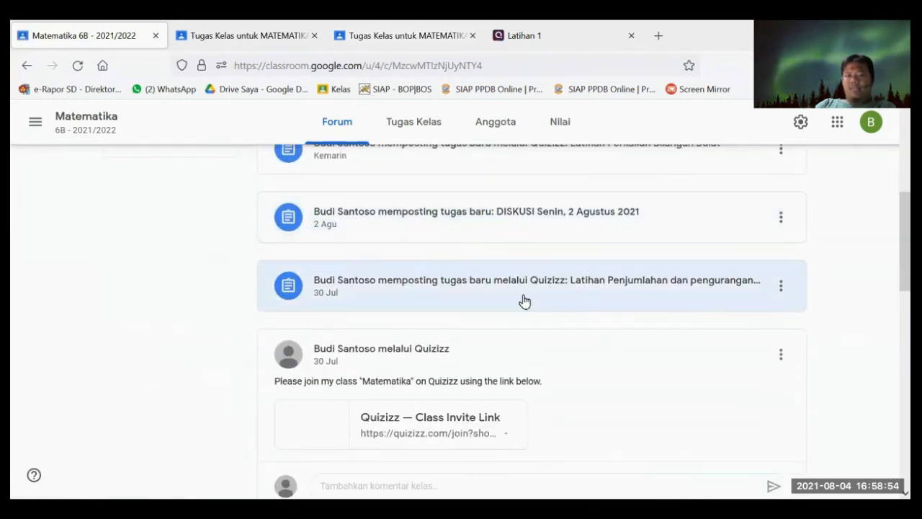
pyautogui.click(521, 300)
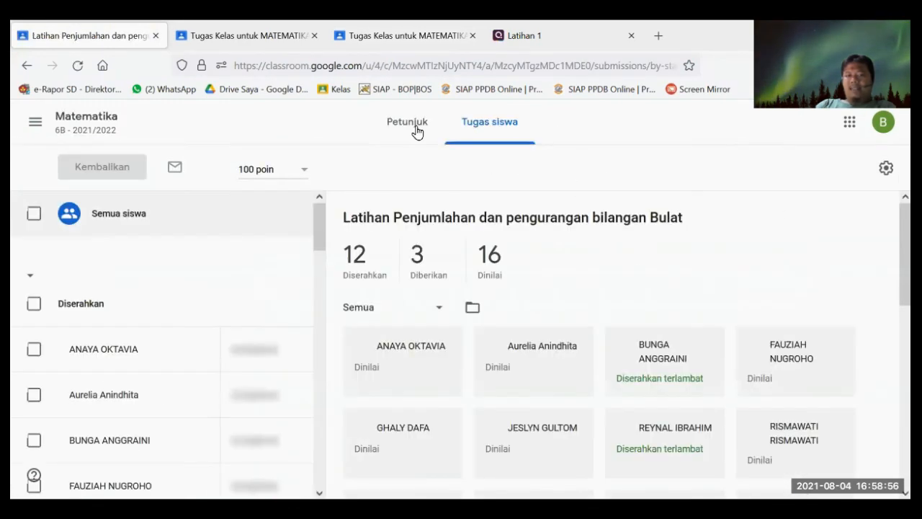
pyautogui.click(414, 126)
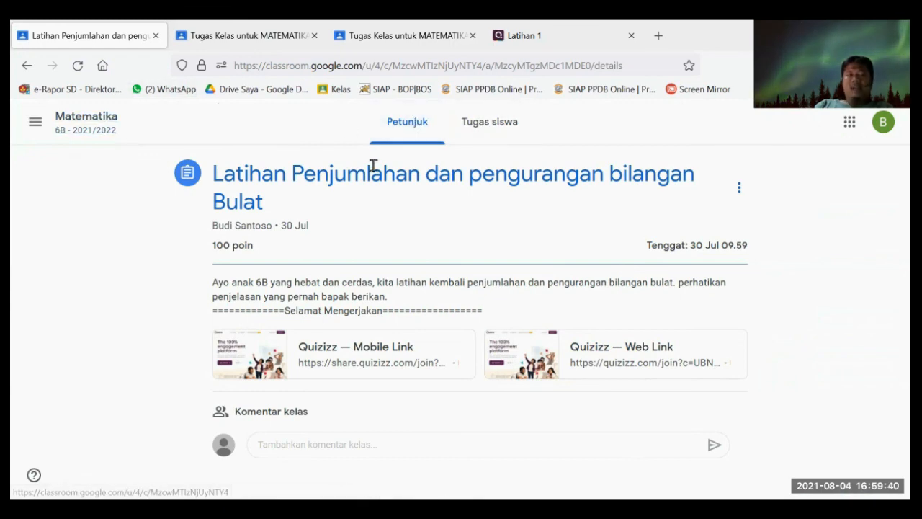
# - Return to the class stream and reopen that assignment's instructions
pyautogui.click(86, 124)
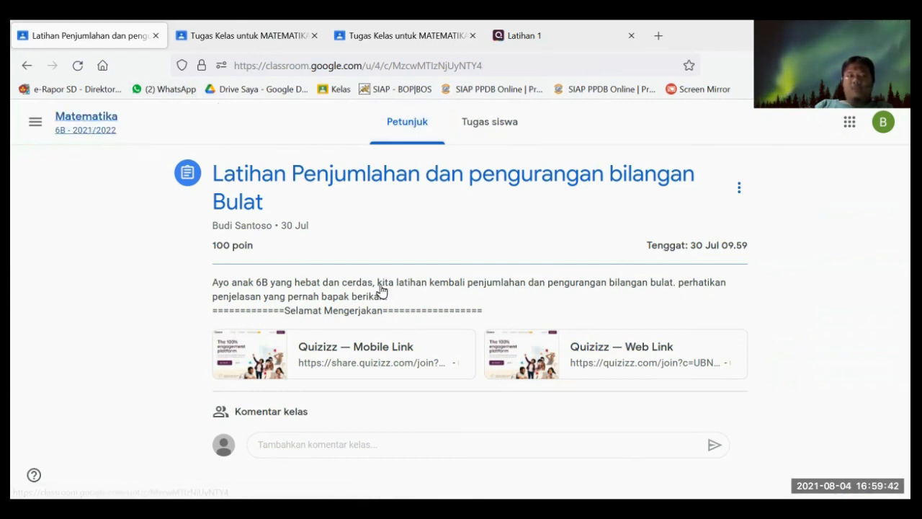
pyautogui.scroll(3, 405, 269)
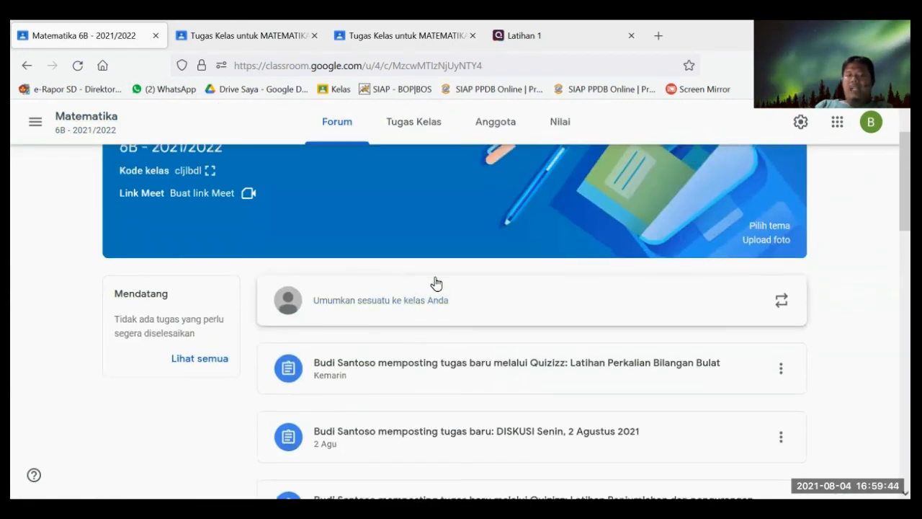
pyautogui.scroll(-4, 435, 280)
pyautogui.scroll(-2, 416, 324)
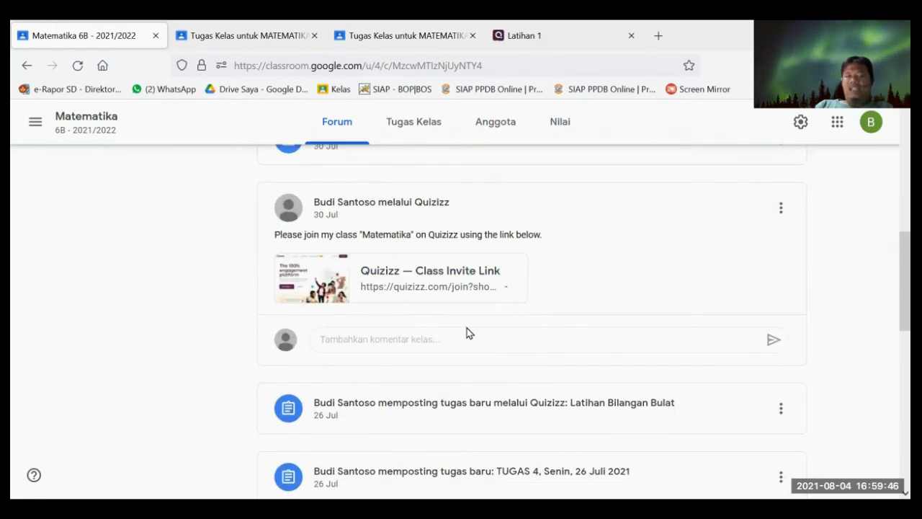
pyautogui.scroll(-1, 453, 331)
pyautogui.scroll(2, 436, 333)
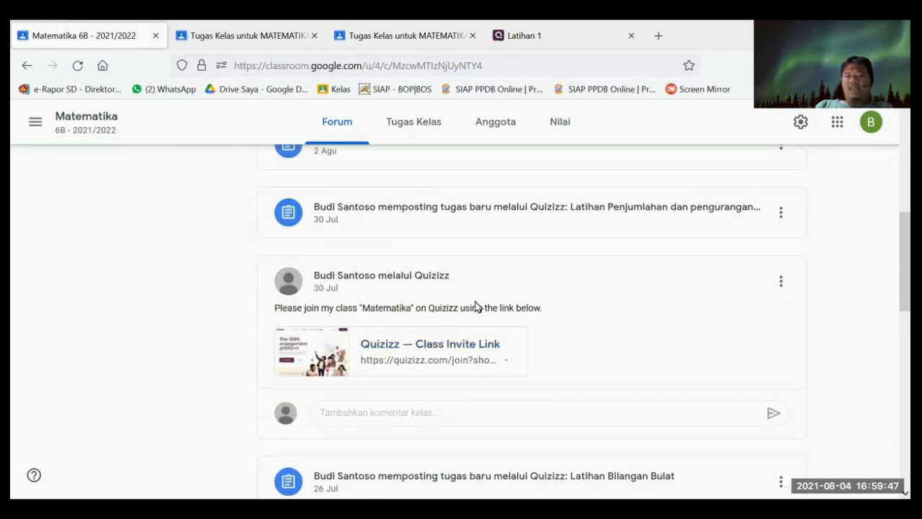
pyautogui.click(616, 241)
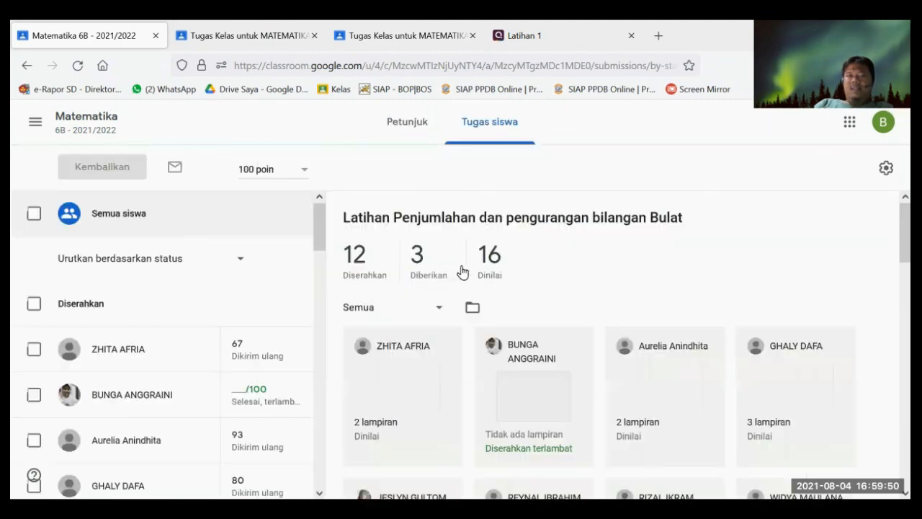
pyautogui.click(421, 123)
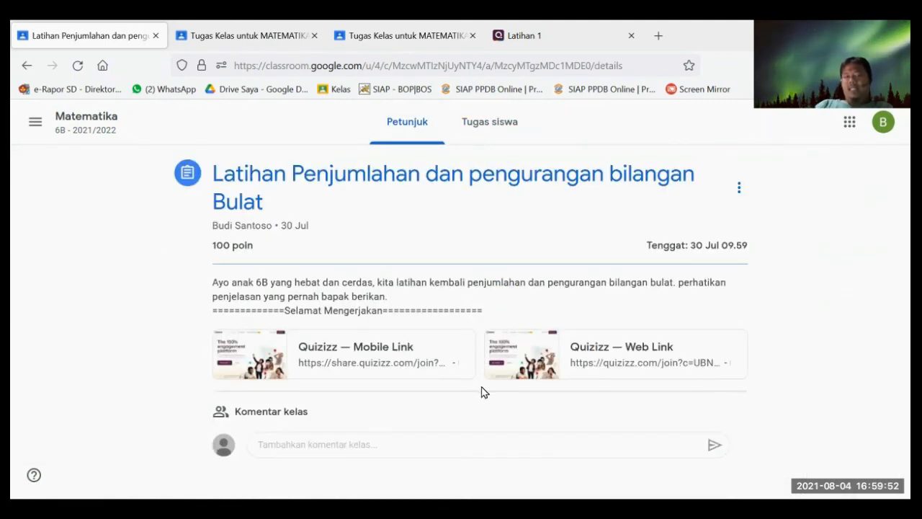
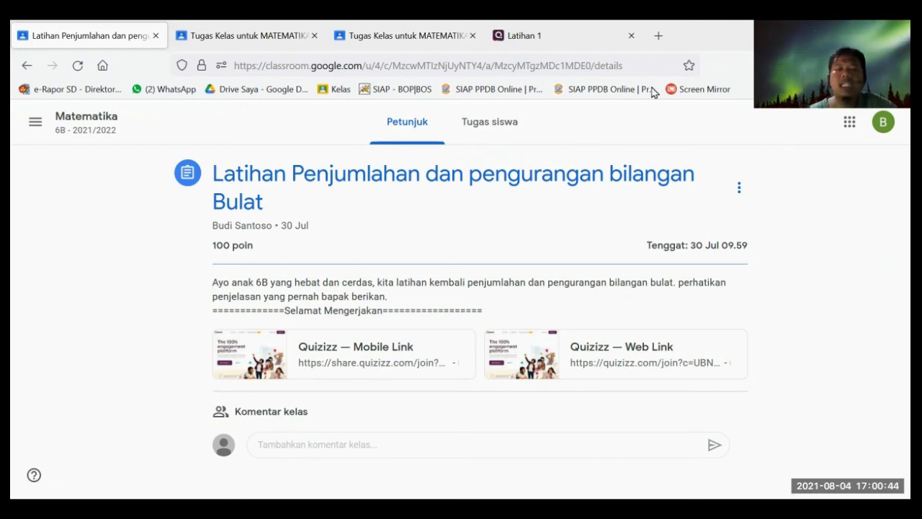
# - Review the student work for the integer exercise: 12 turned in, 3 assigned, 16 graded
pyautogui.click(490, 122)
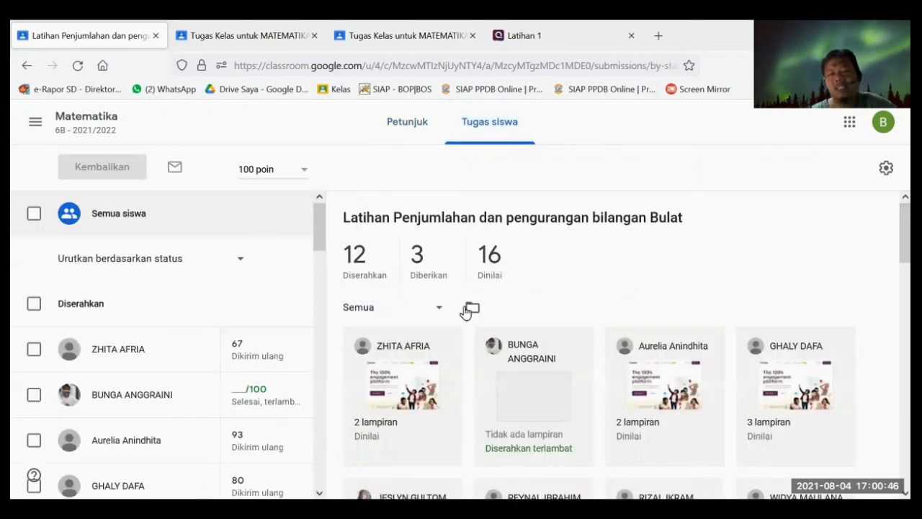
pyautogui.scroll(-3, 516, 312)
pyautogui.scroll(-3, 274, 317)
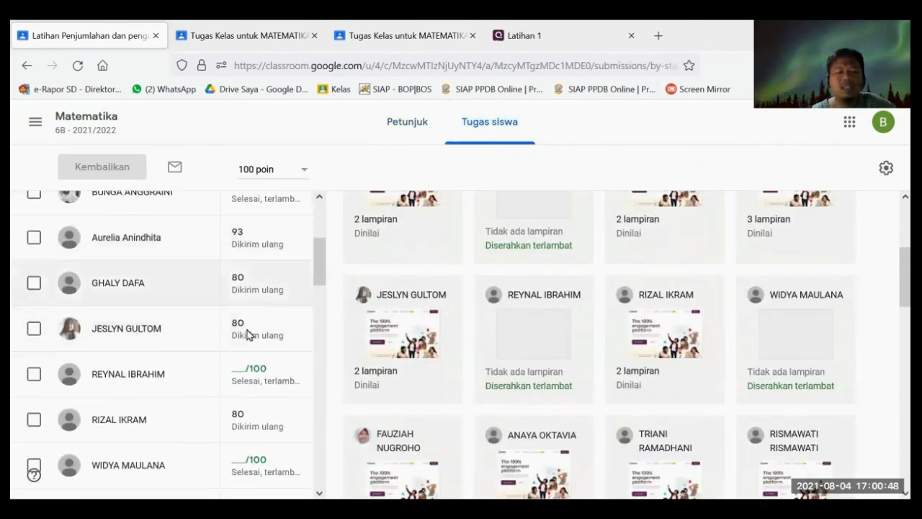
pyautogui.scroll(-1, 248, 334)
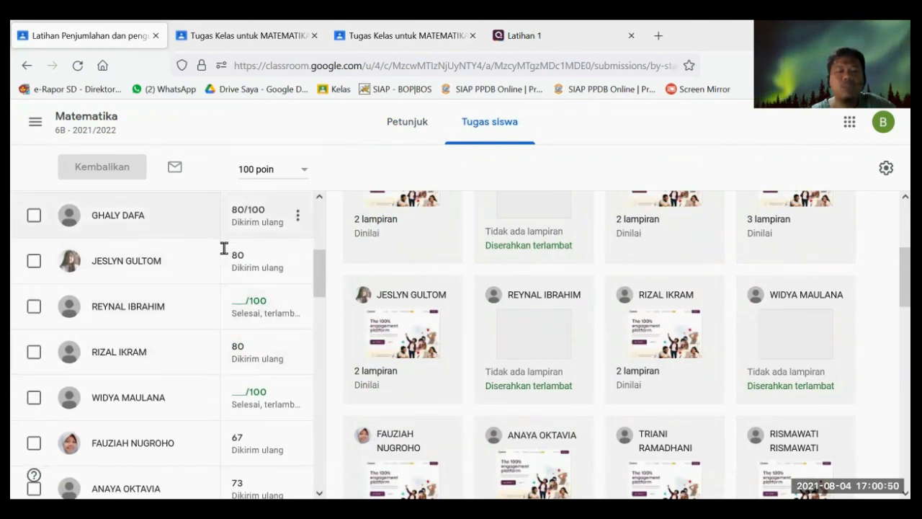
pyautogui.scroll(-1, 248, 274)
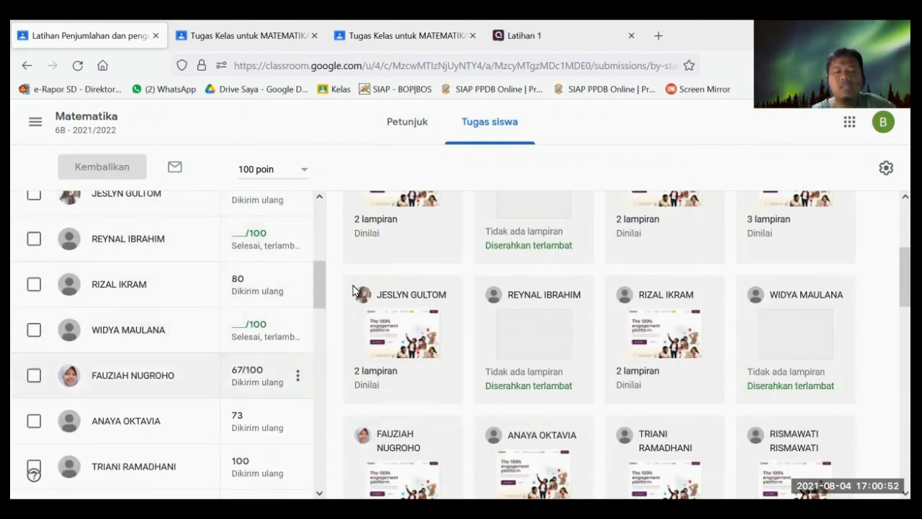